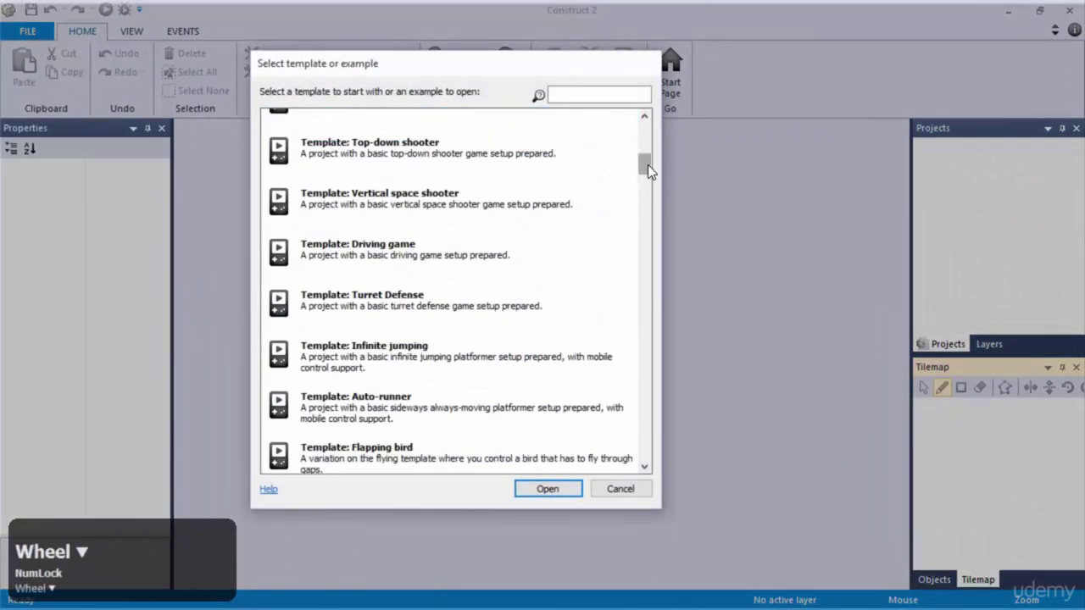
Step: Examine the available project templates, from the game templates to the SD landscape and portrait empty projects
left_click_drag(647, 165, 633, 116)
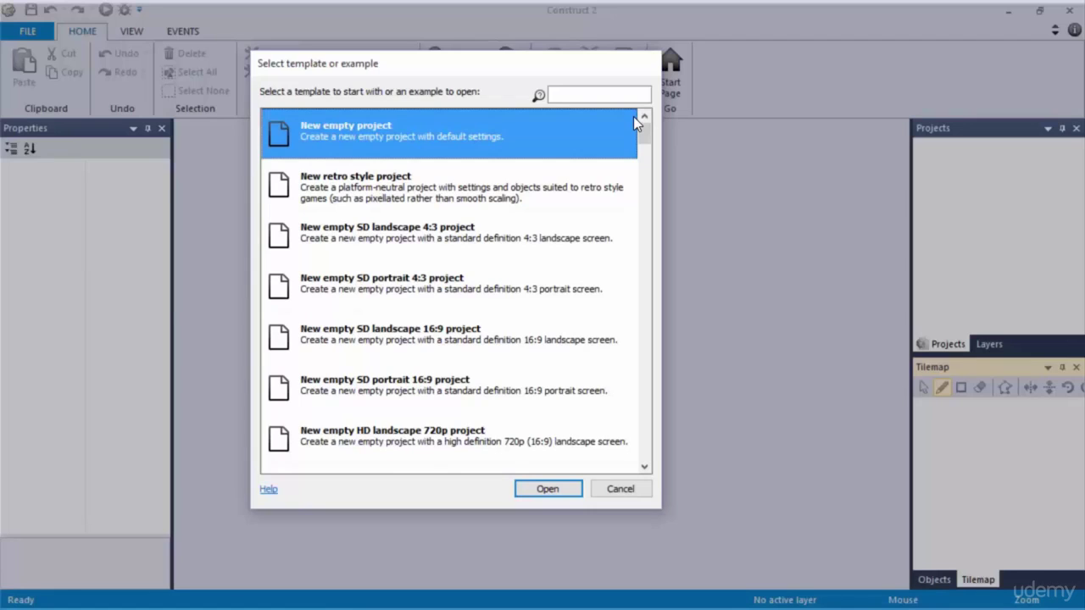
scroll(602, 151, "down", 5)
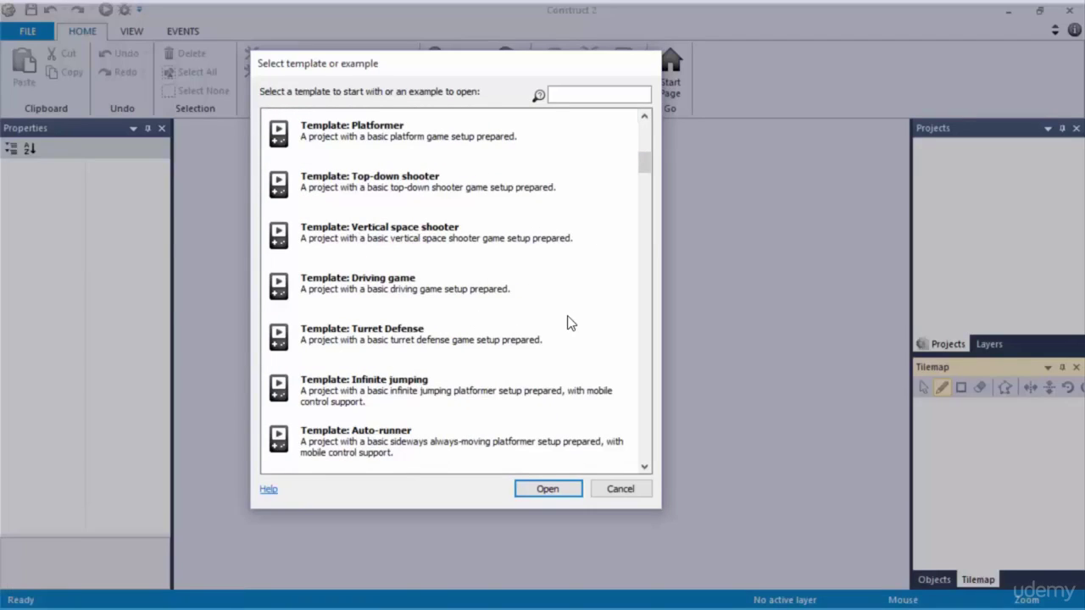
scroll(574, 324, "down", 5)
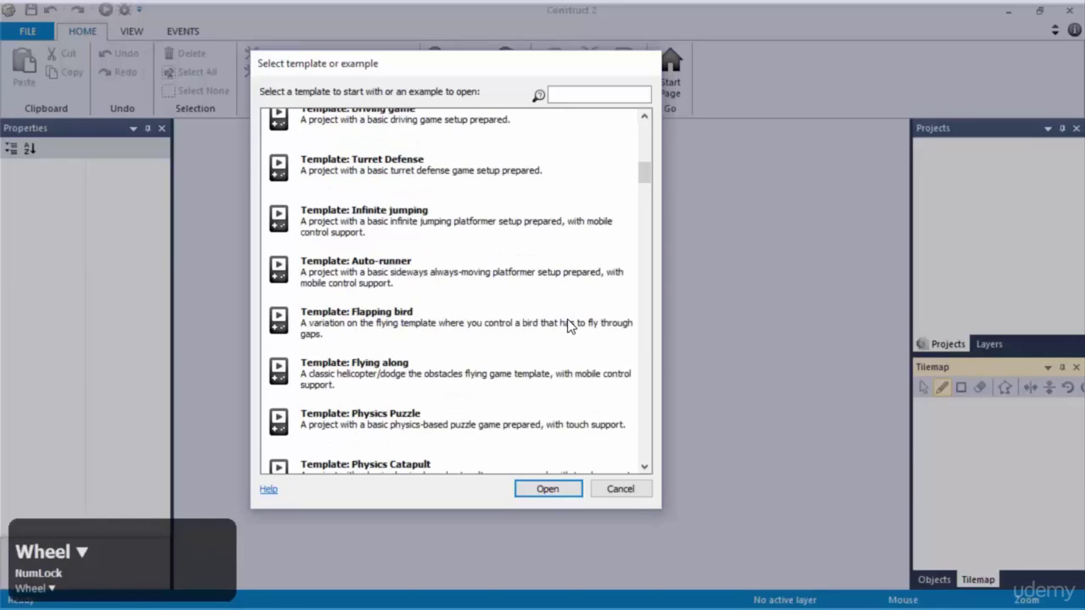
scroll(466, 384, "down", 3)
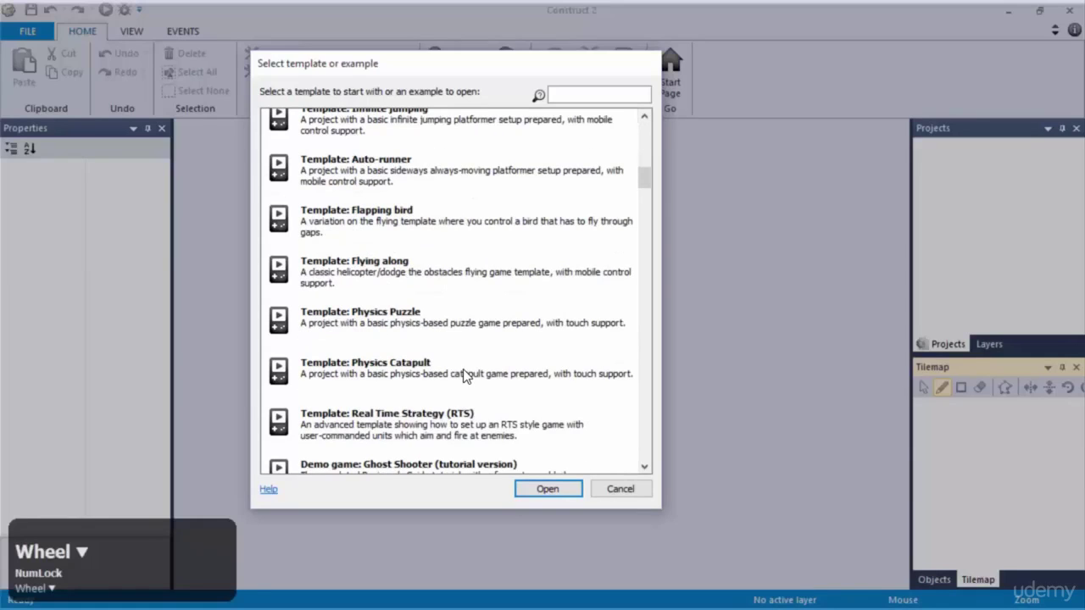
scroll(476, 356, "down", 3)
scroll(475, 356, "up", 6)
scroll(475, 356, "up", 20)
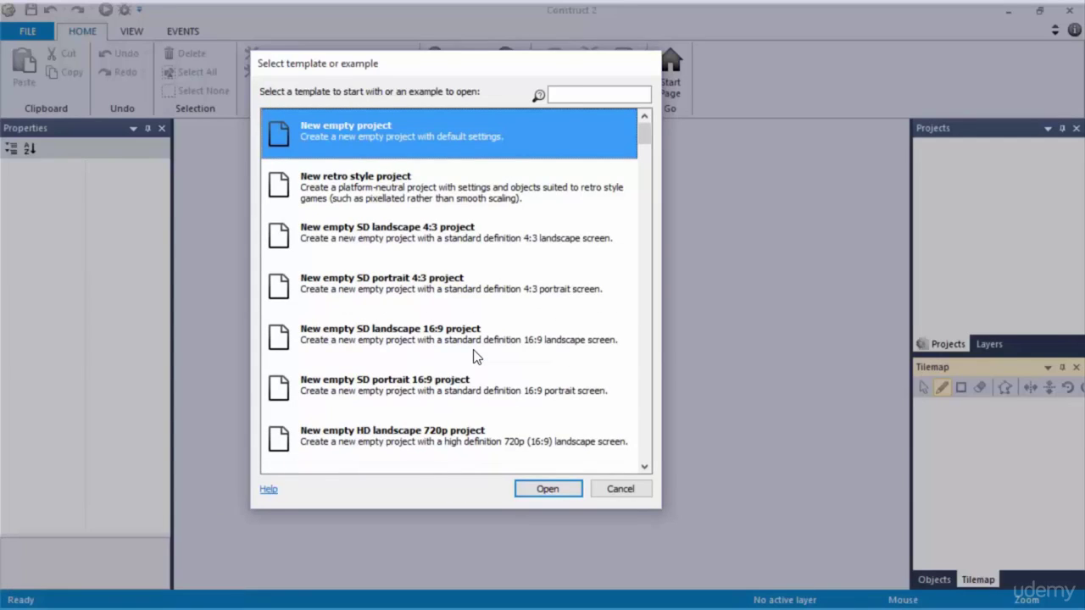
left_click(407, 333)
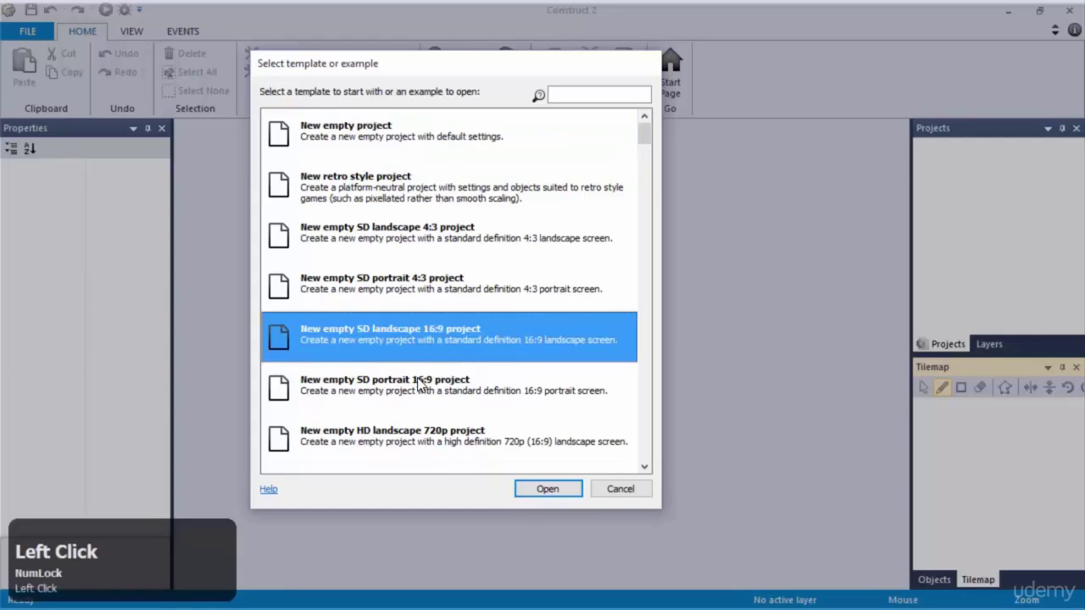
left_click(418, 387)
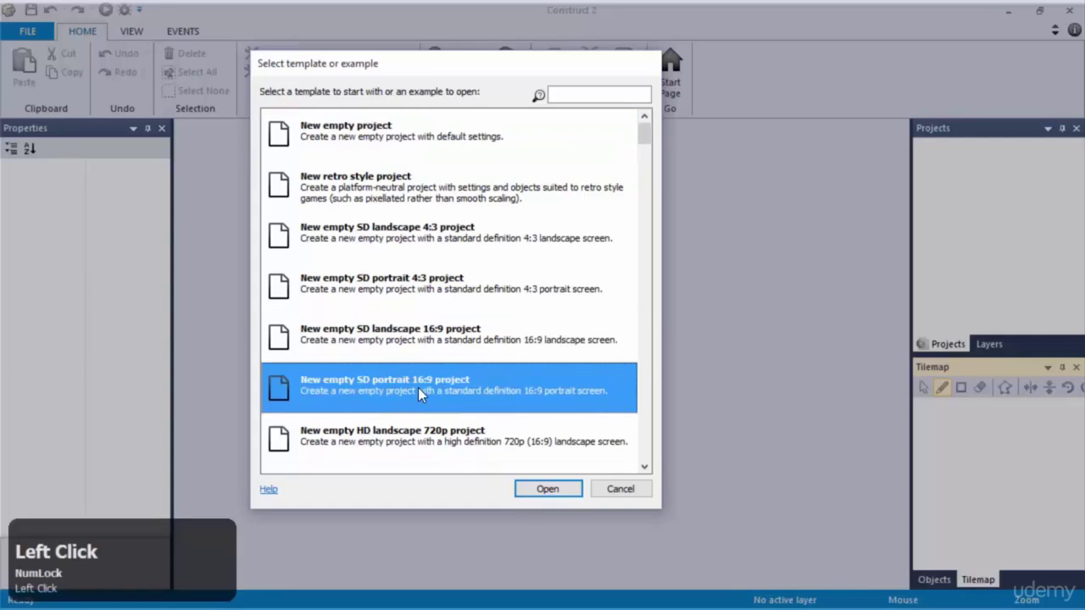
left_click(443, 242)
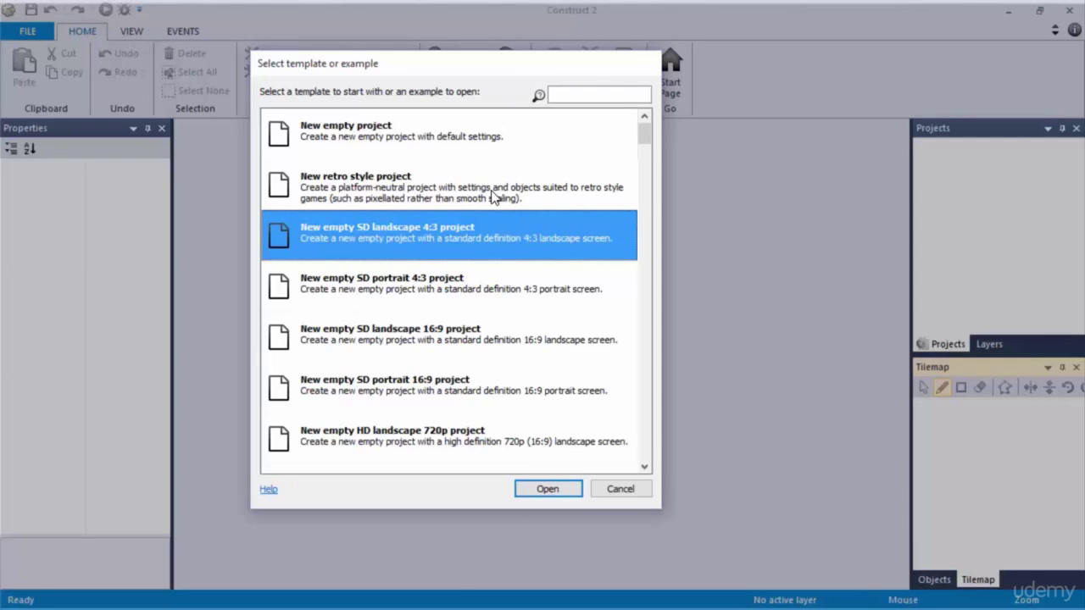
Step: Create a new project from the "New empty SD portrait 16:9 project" template
scroll(550, 320, "down", 3)
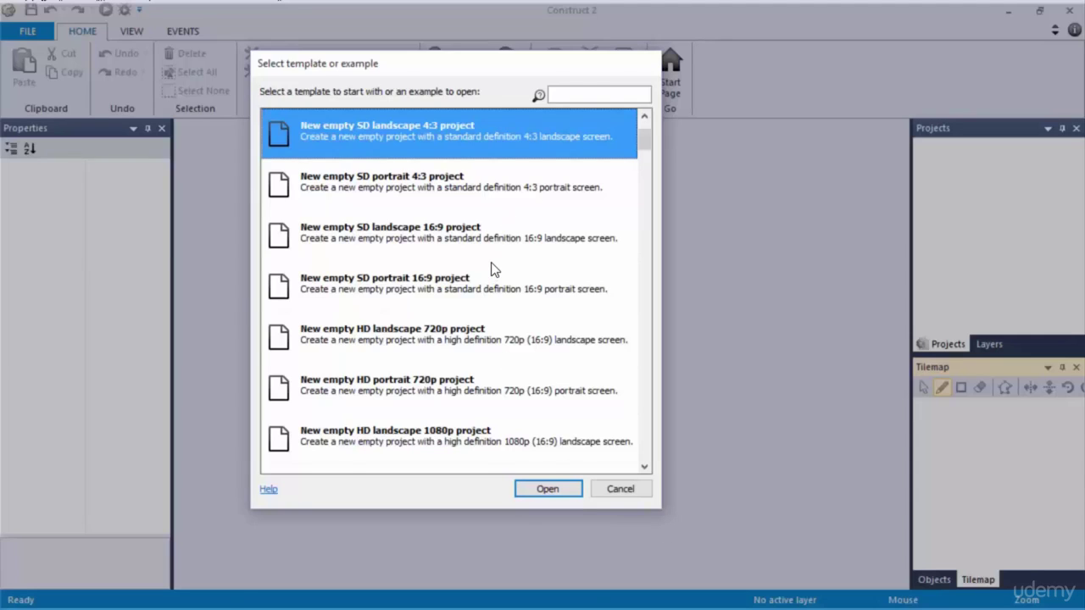
scroll(488, 272, "up", 1)
left_click(462, 273)
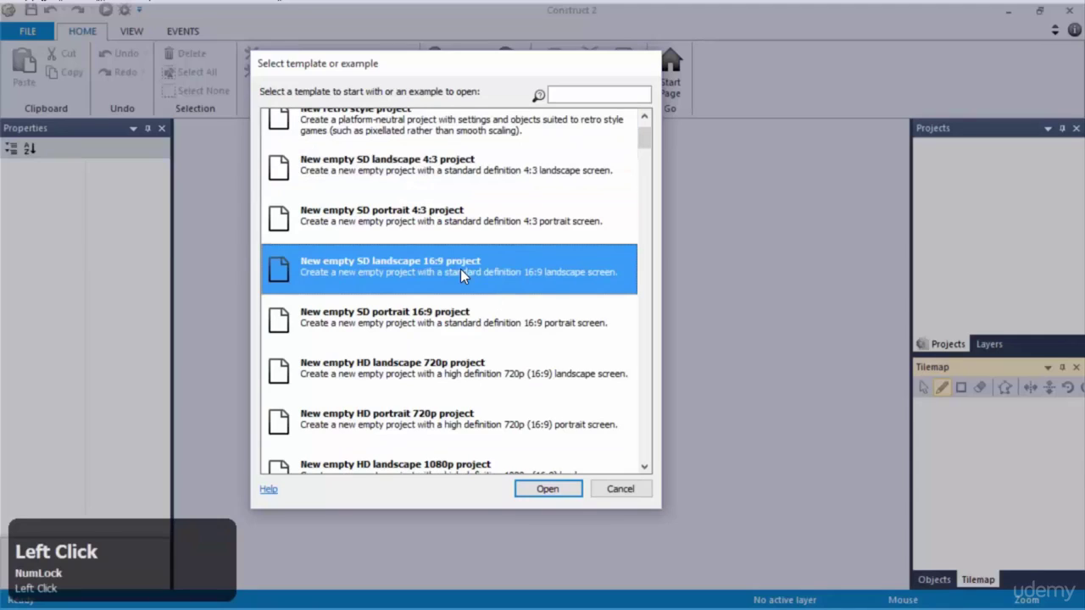
left_click(464, 313)
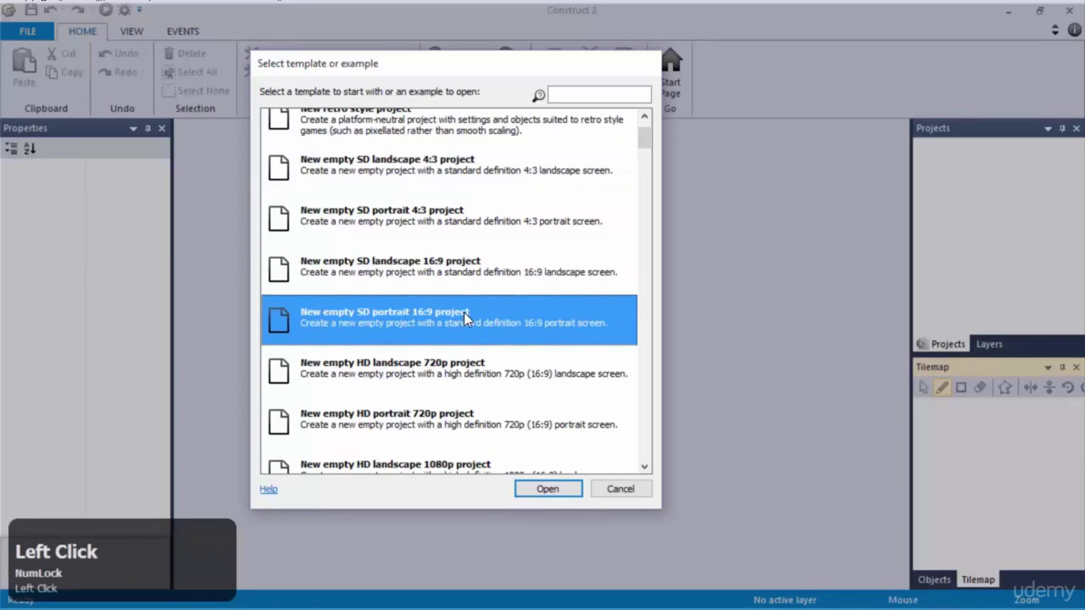
scroll(479, 332, "down", 1)
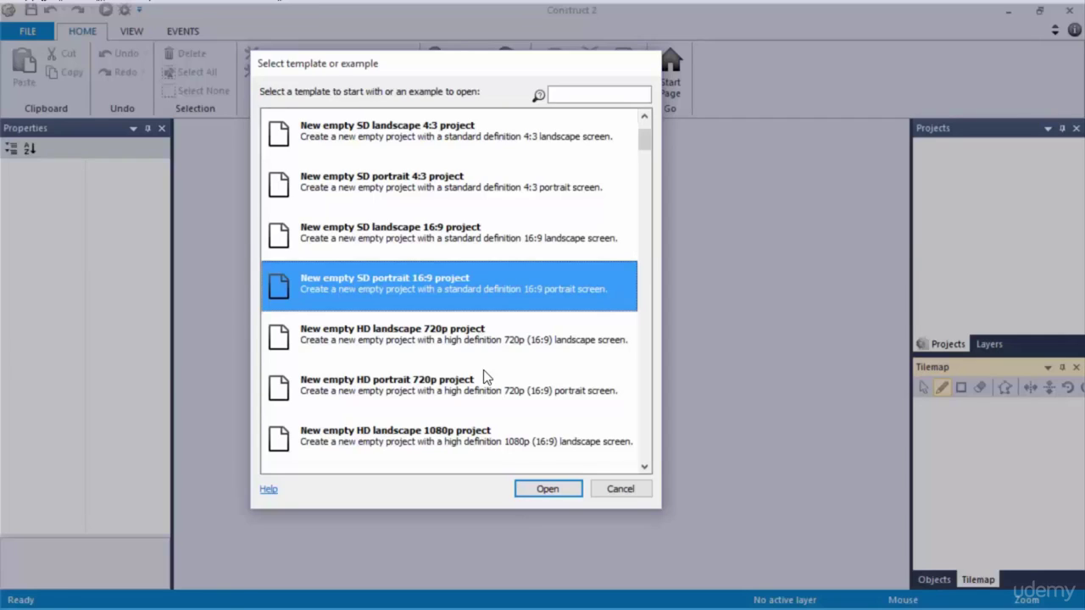
scroll(484, 371, "down", 1)
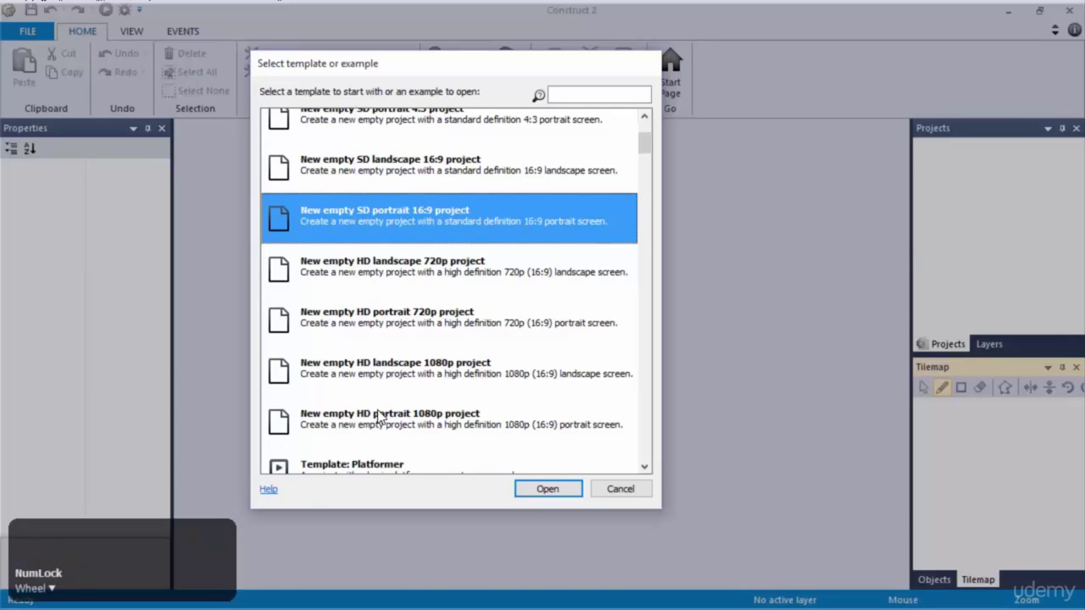
scroll(557, 286, "up", 1)
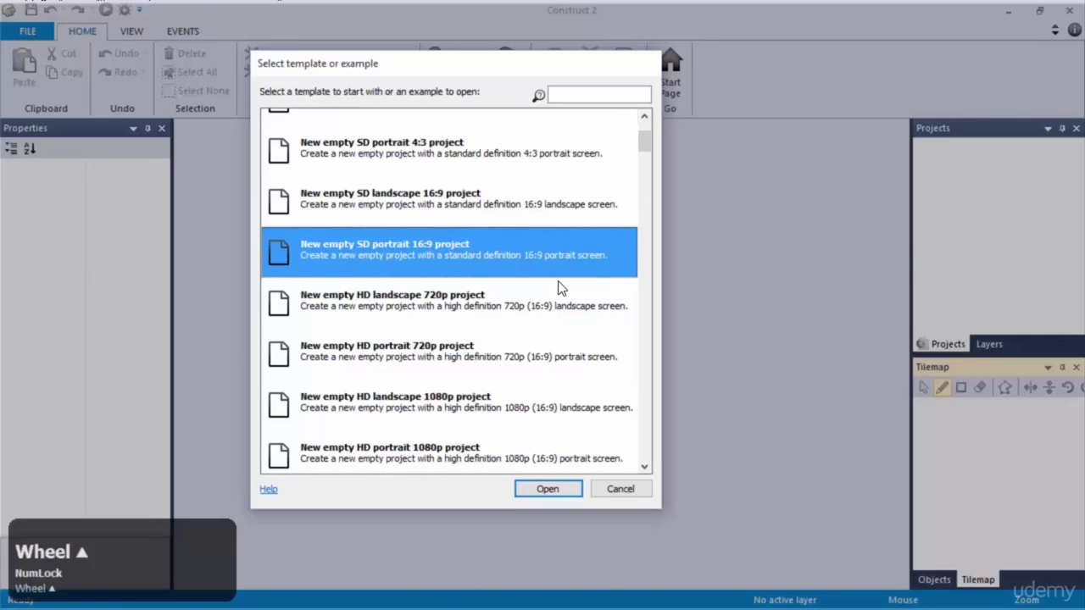
scroll(558, 286, "up", 1)
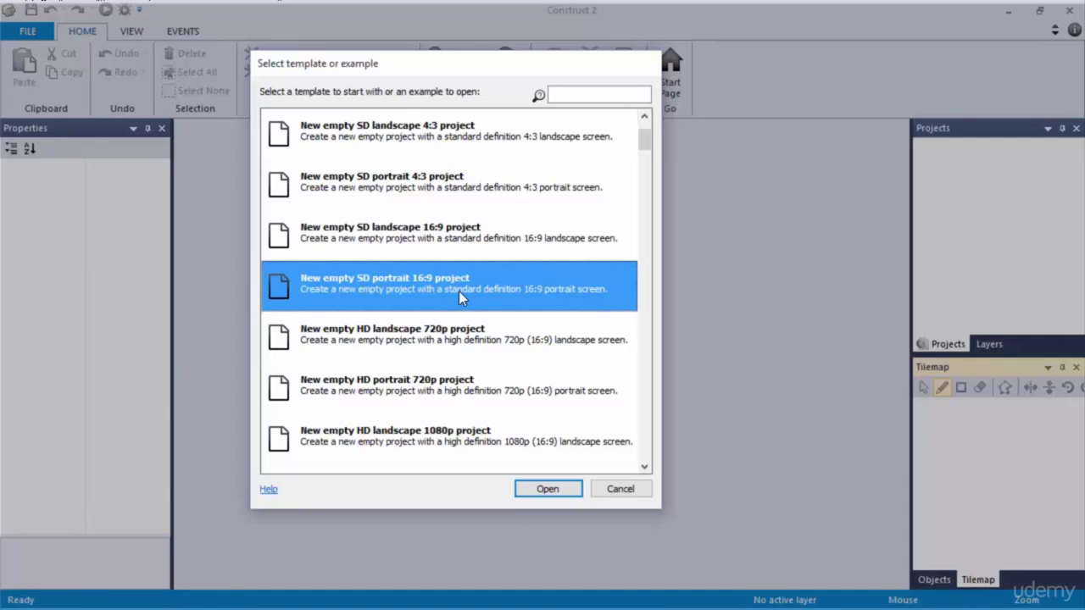
double_click(366, 290)
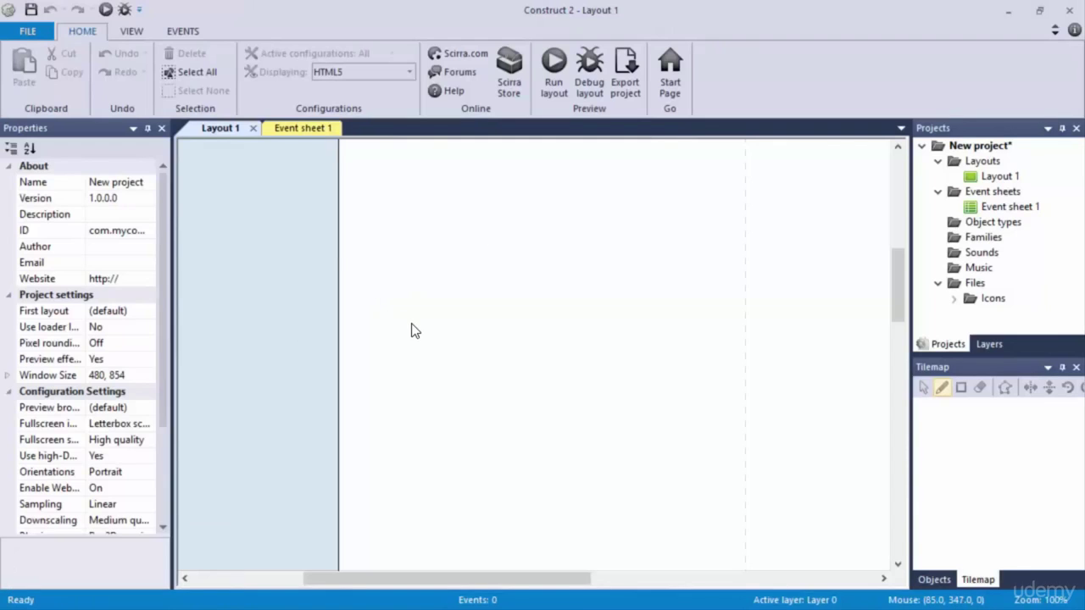
Step: Set the layout size of Layout 1 to 480, 854 by copying the project's window size value
scroll(412, 331, "down", 5, "ctrl")
scroll(411, 330, "down", 2)
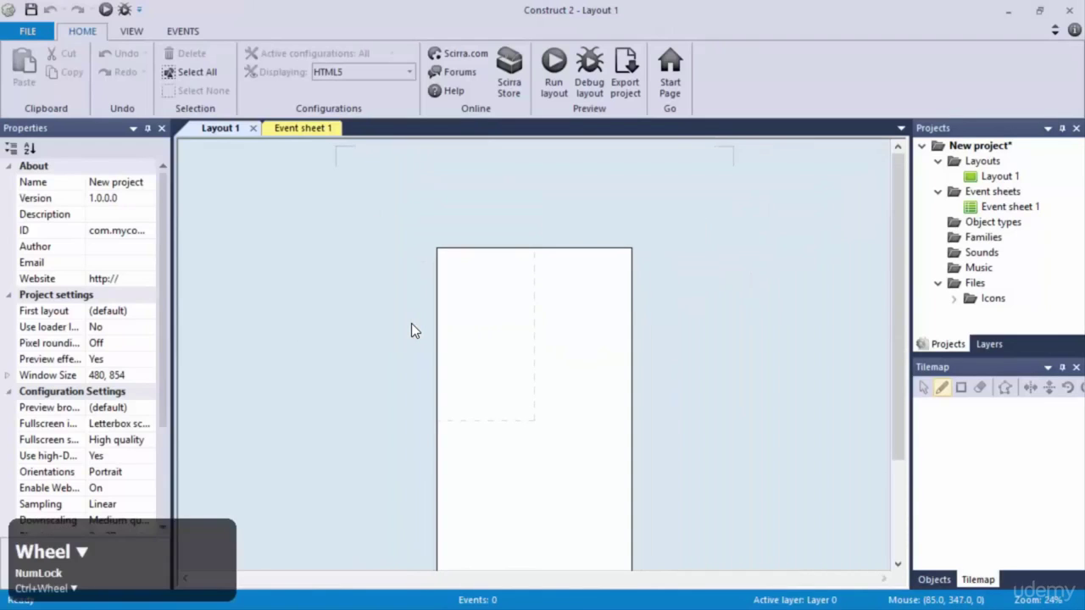
scroll(411, 327, "up", 1)
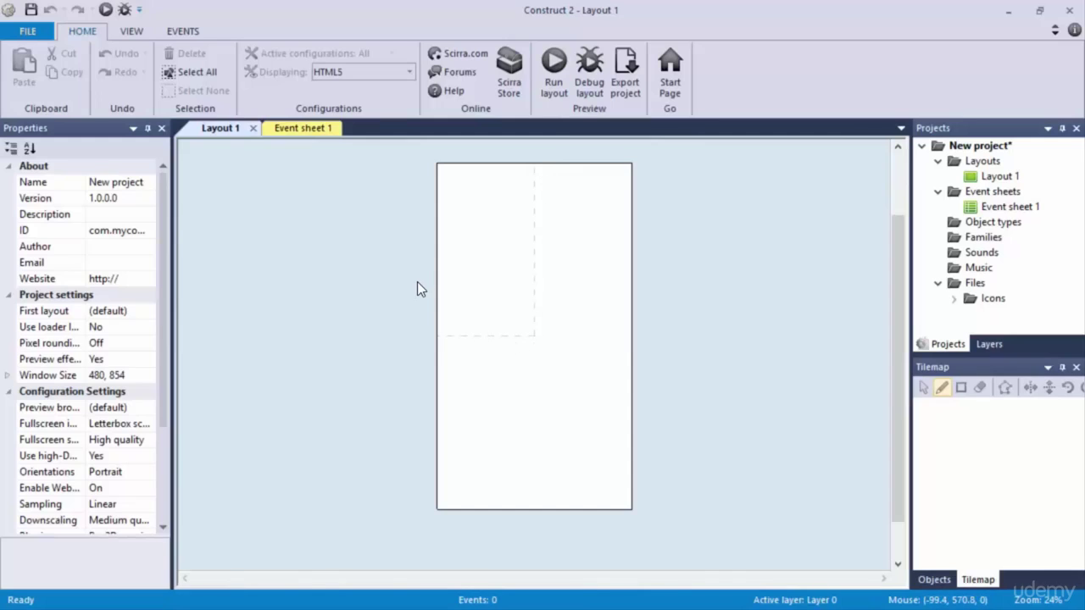
left_click(113, 375)
key("ctrl+c")
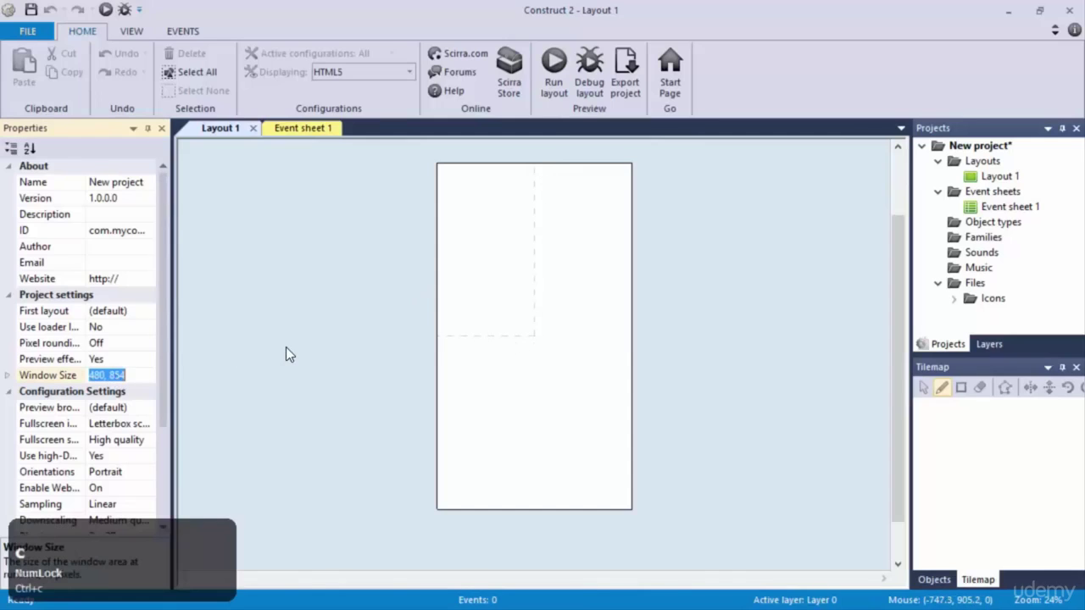
left_click(277, 288)
left_click(155, 245)
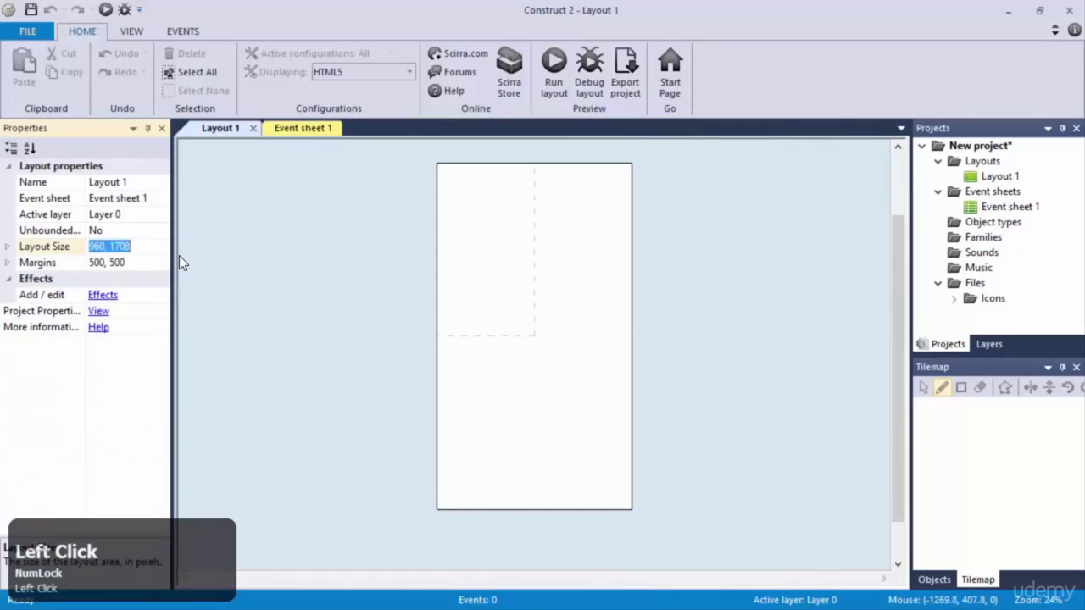
key("ctrl+v")
key("KP_Enter")
left_click(290, 279)
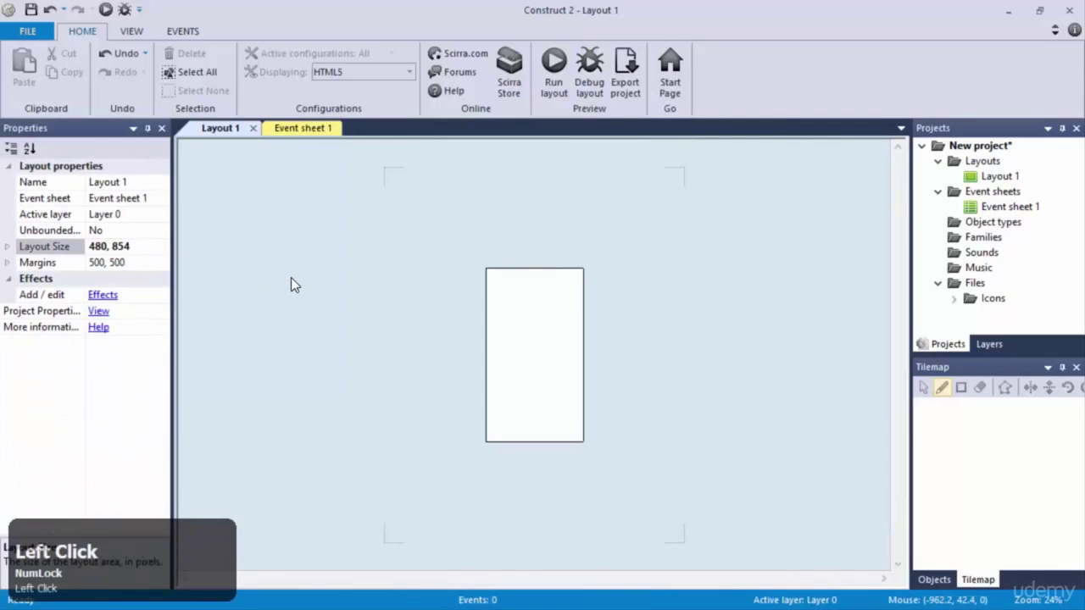
Step: Compare the project's window size with the layout size and copy the layout size value
left_click(105, 315)
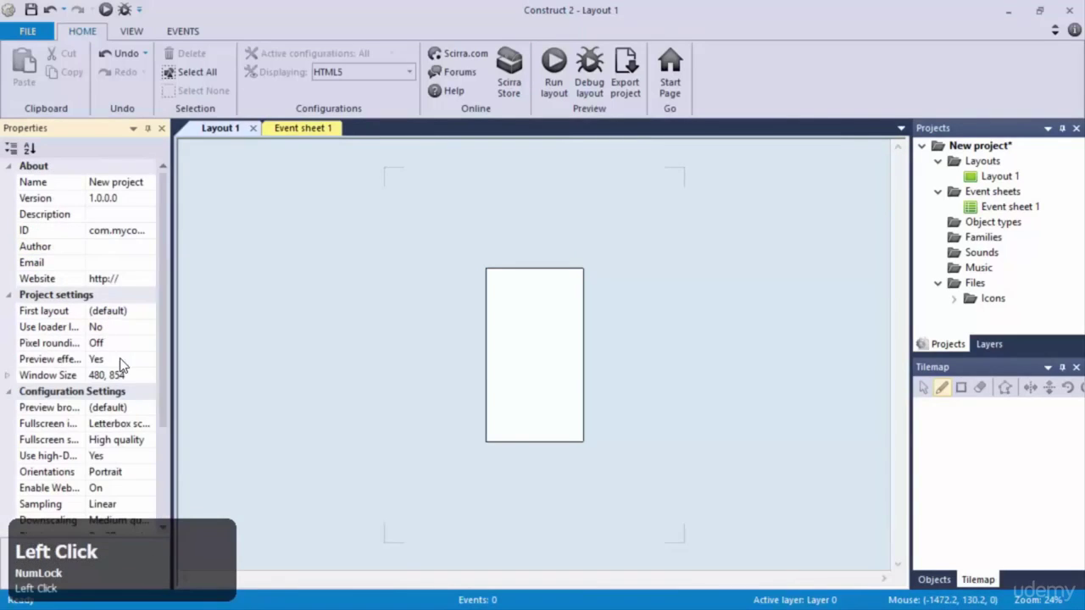
left_click(309, 330)
left_click(161, 246)
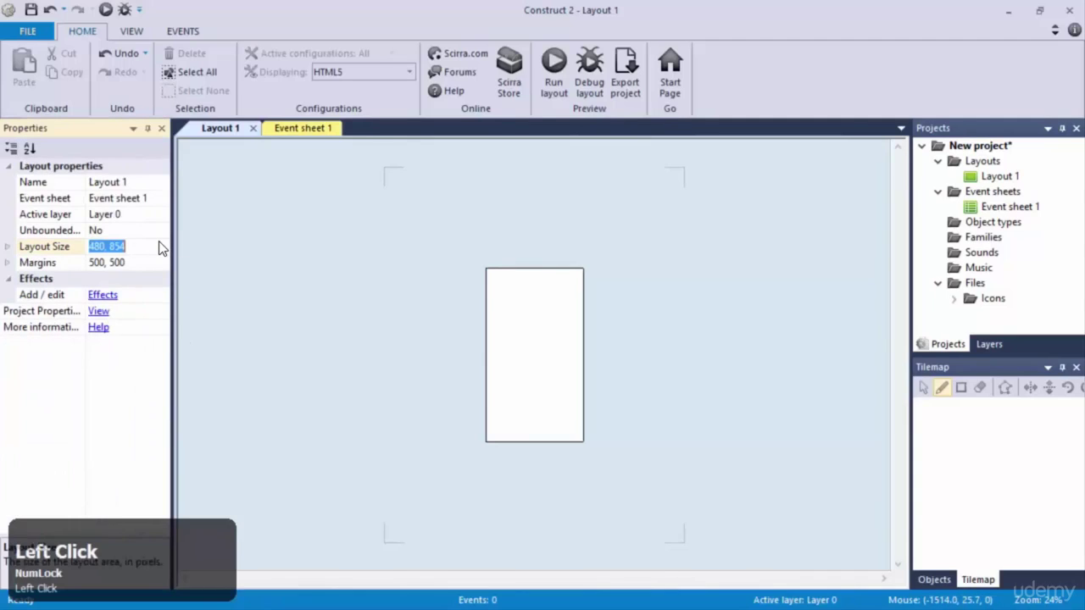
key("ctrl+c")
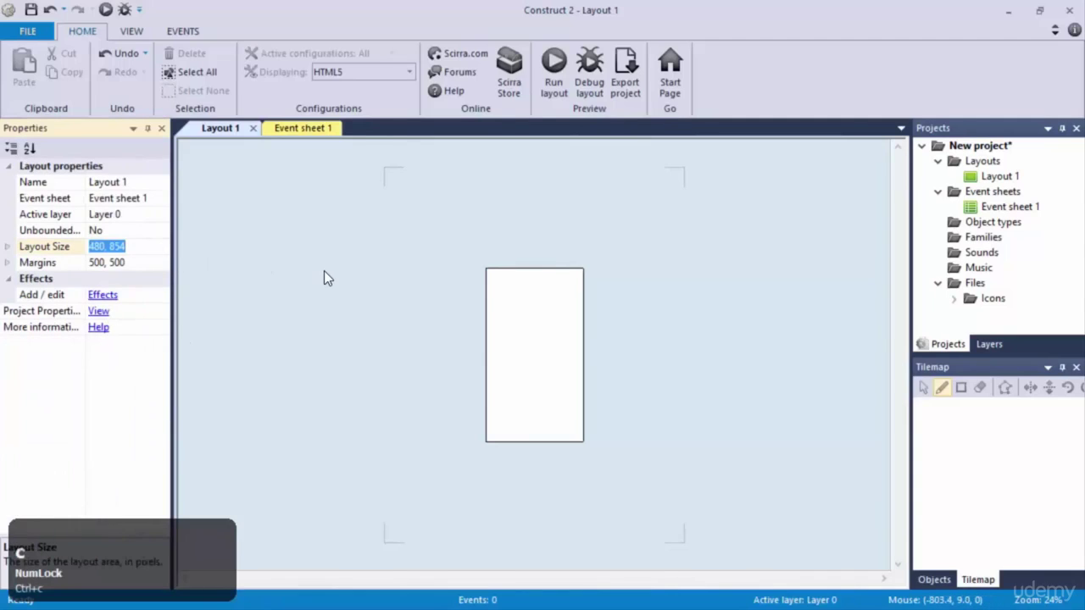
left_click(603, 314)
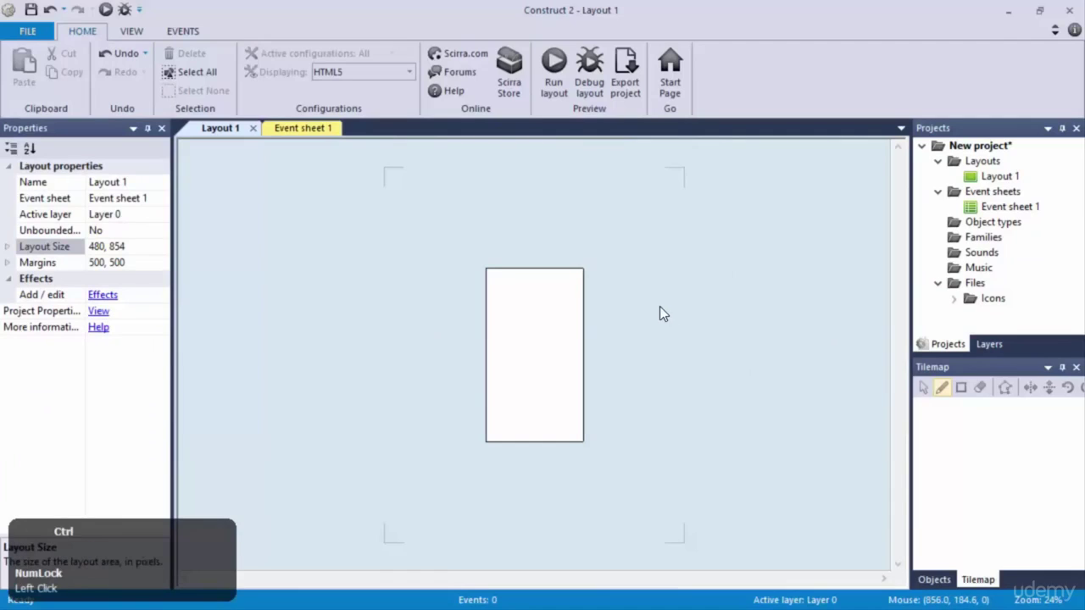
Step: Insert a new Sprite object and place it inside the layout page
scroll(662, 313, "up", 2, "ctrl")
scroll(663, 313, "up", 1, "ctrl")
scroll(660, 308, "up", 1, "ctrl")
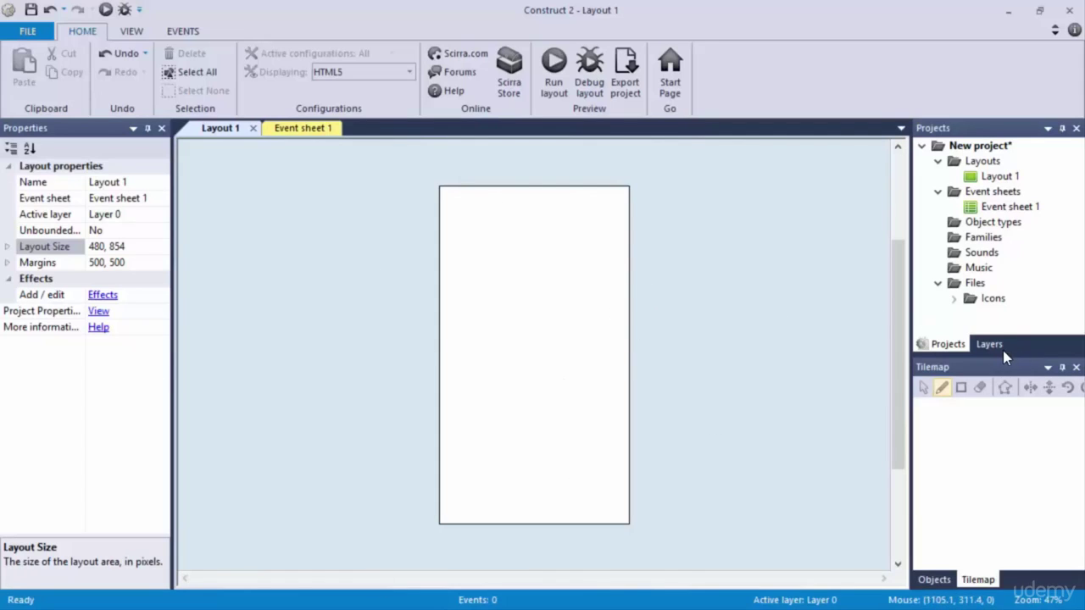
double_click(602, 395)
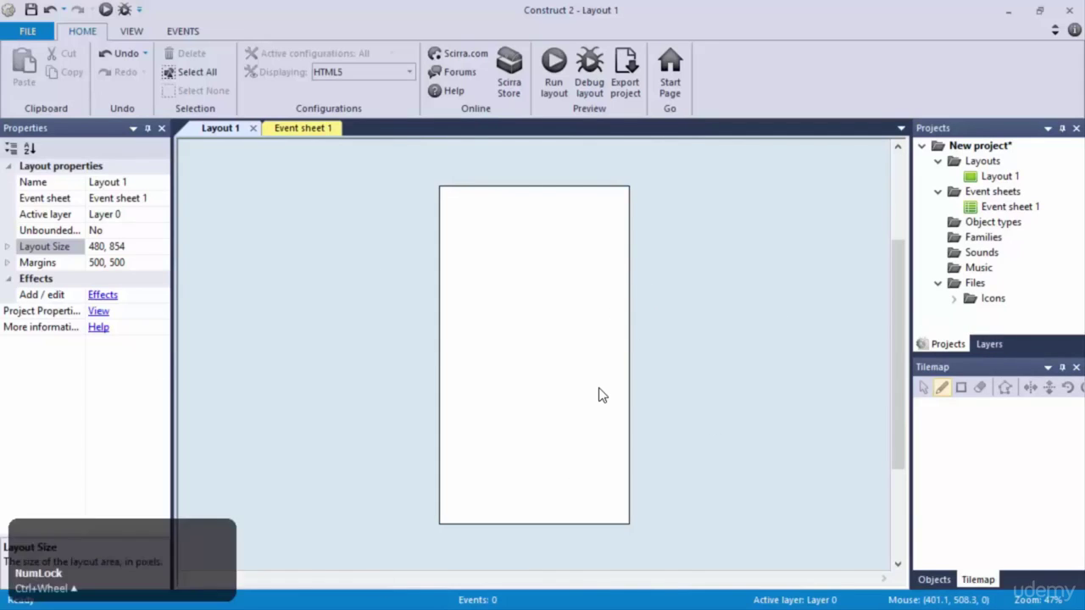
double_click(604, 388)
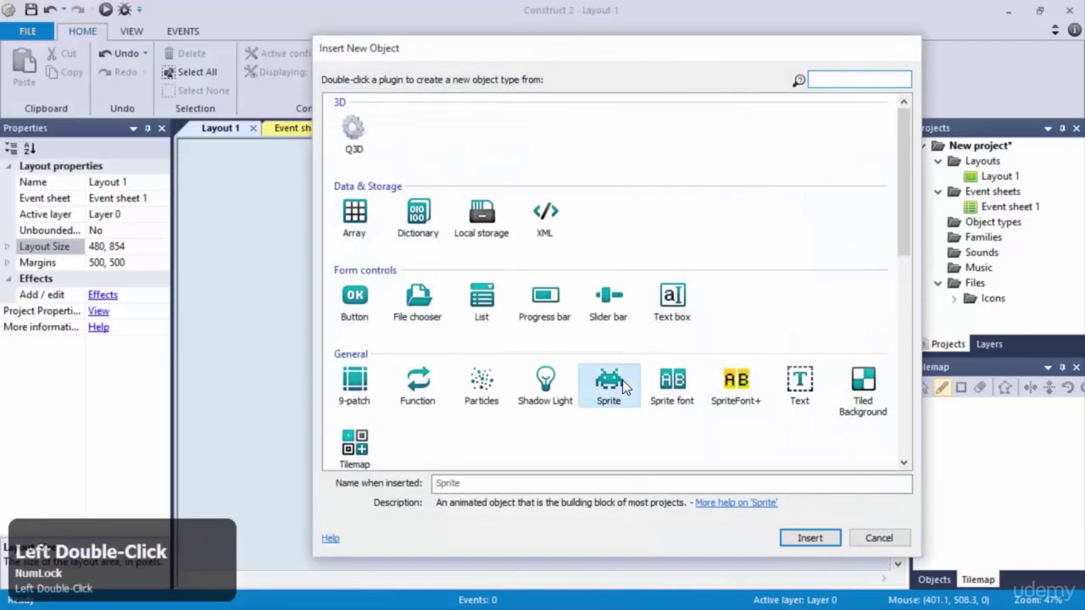
left_click(554, 349)
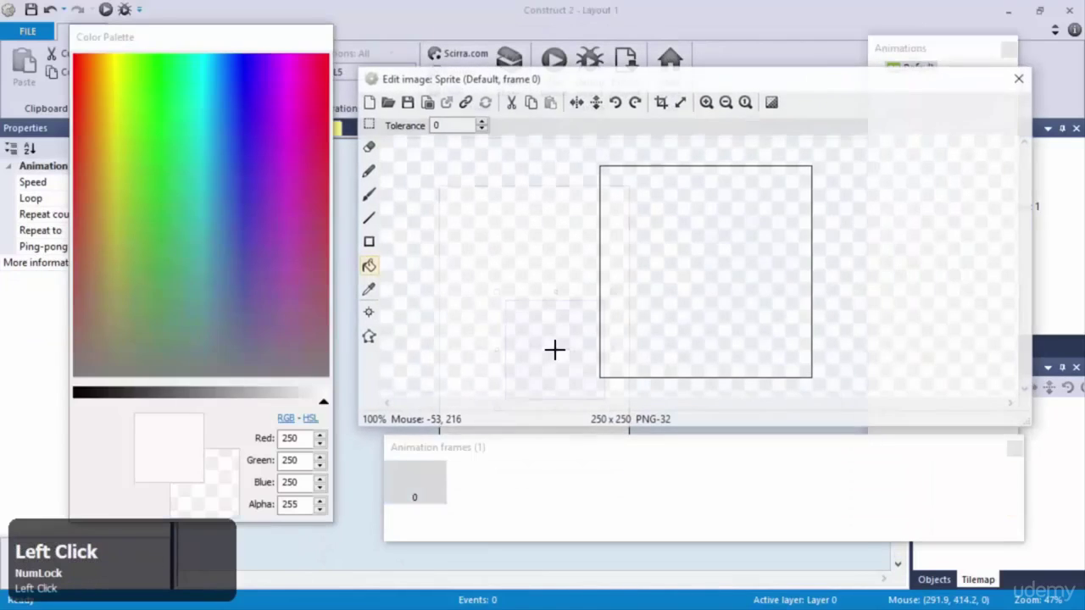
Step: Resize the sprite's image canvas to 480 pixels wide and 854 pixels high with the Stretch option
left_click(682, 102)
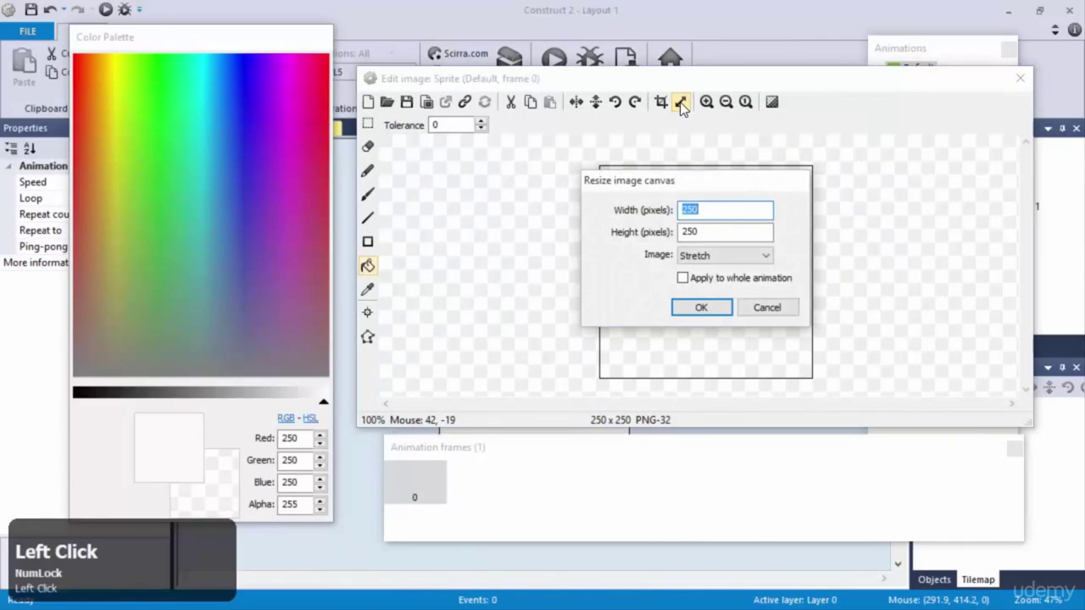
type("480")
key("Tab")
type("854")
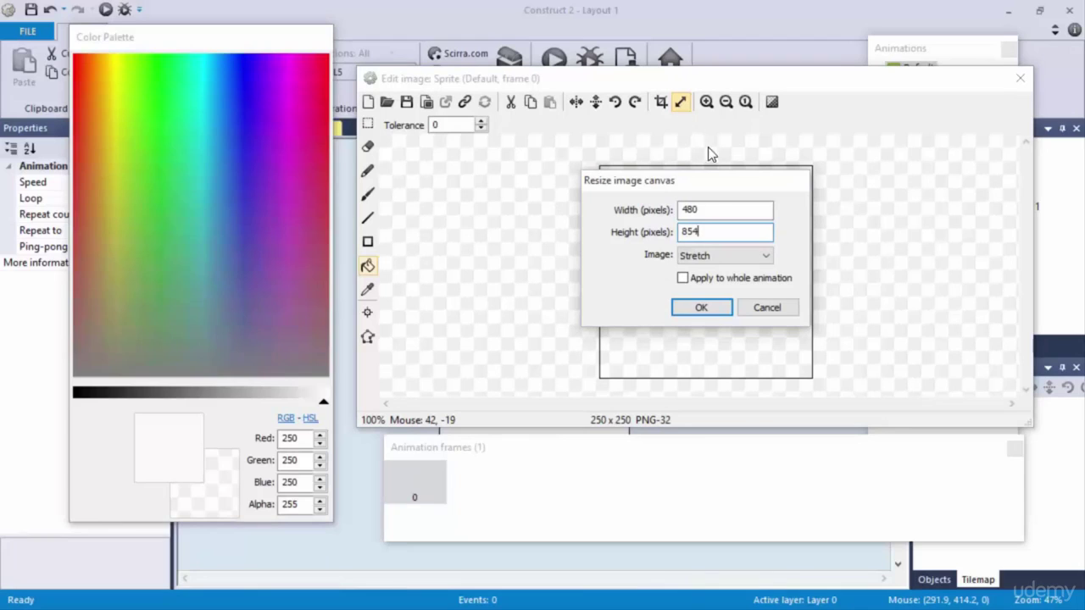
left_click(708, 305)
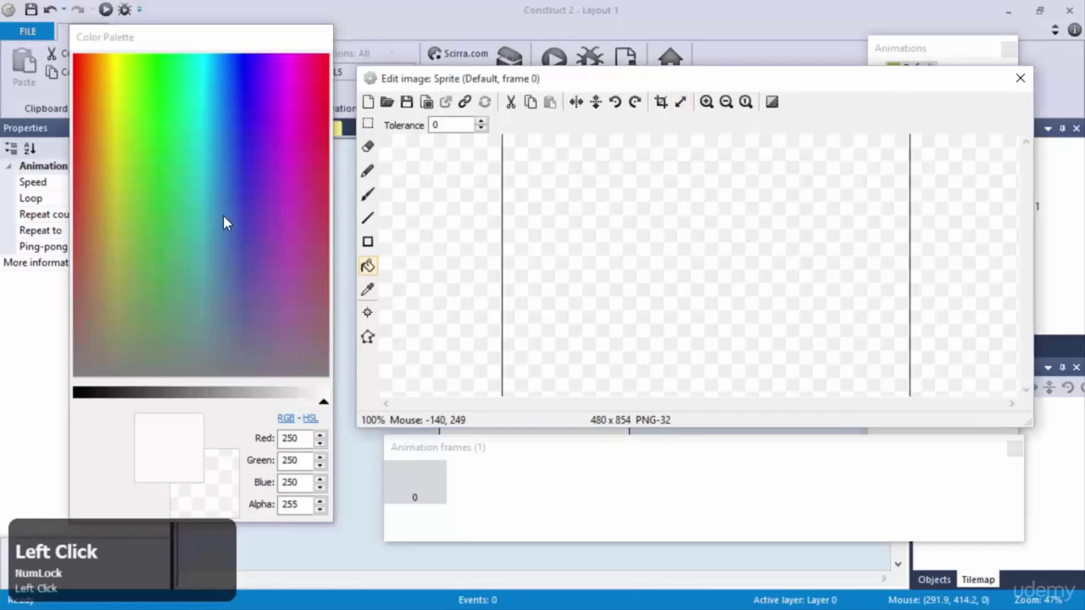
Step: Fill the whole sprite image with orange, red 252, green 128, blue 2
left_click(105, 64)
left_click(103, 61)
left_click(312, 437)
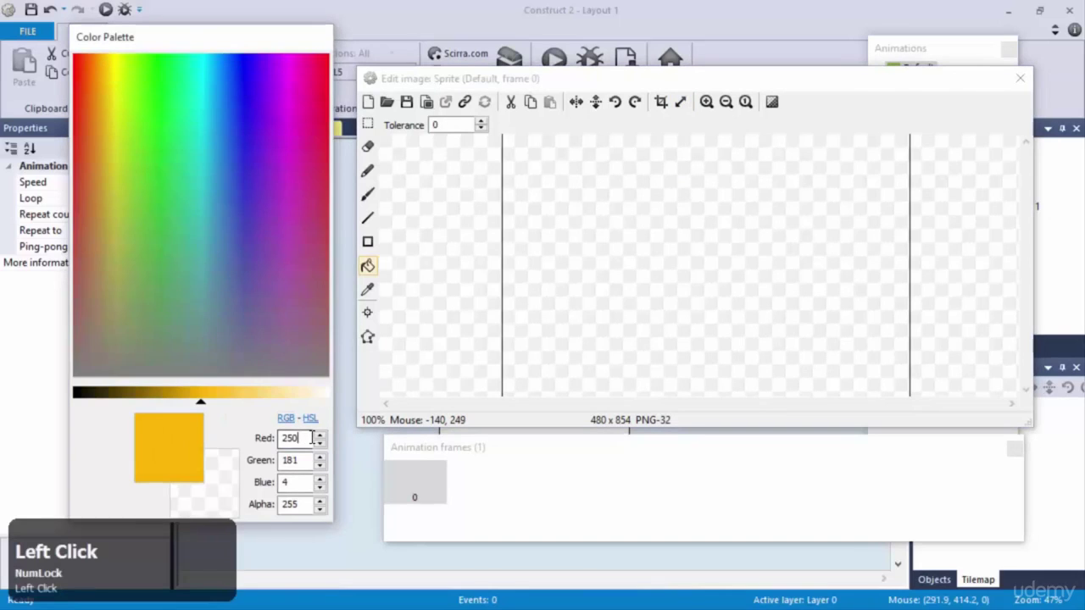
double_click(312, 437)
mouse_move(90, 59)
left_mouse_down()
mouse_move(101, 51)
mouse_move(95, 68)
mouse_move(93, 57)
left_mouse_up()
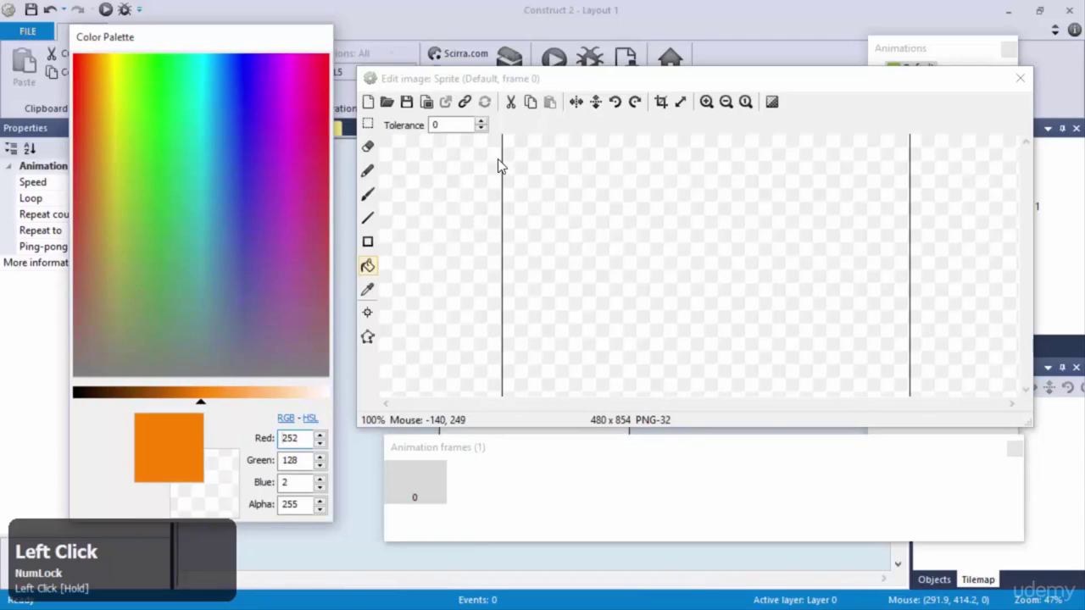
left_click(806, 218)
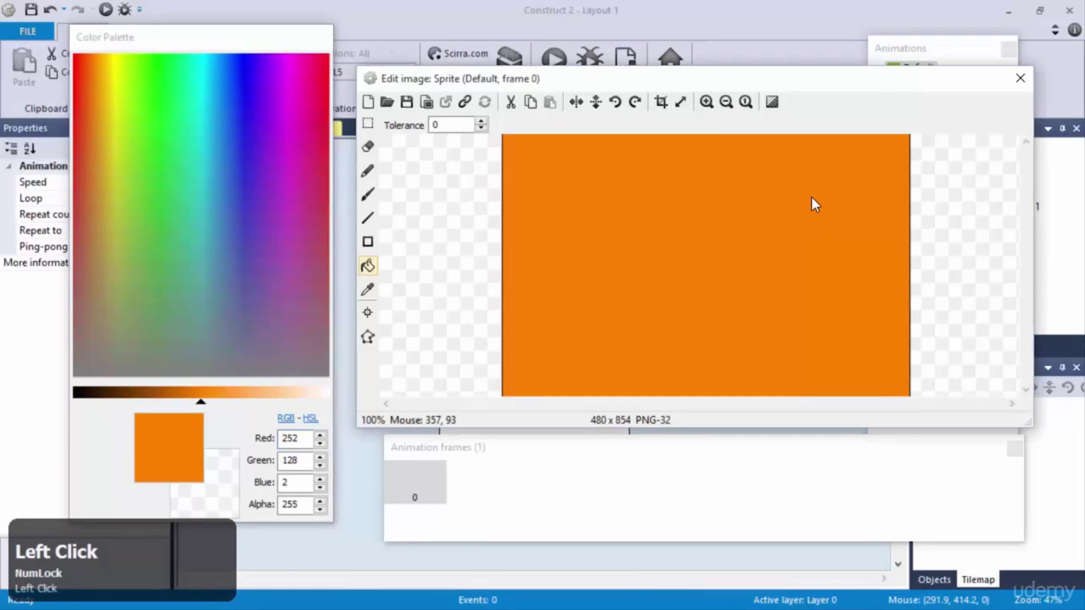
Step: Close the sprite's image editor and rename the orange sprite as background
left_click(1020, 78)
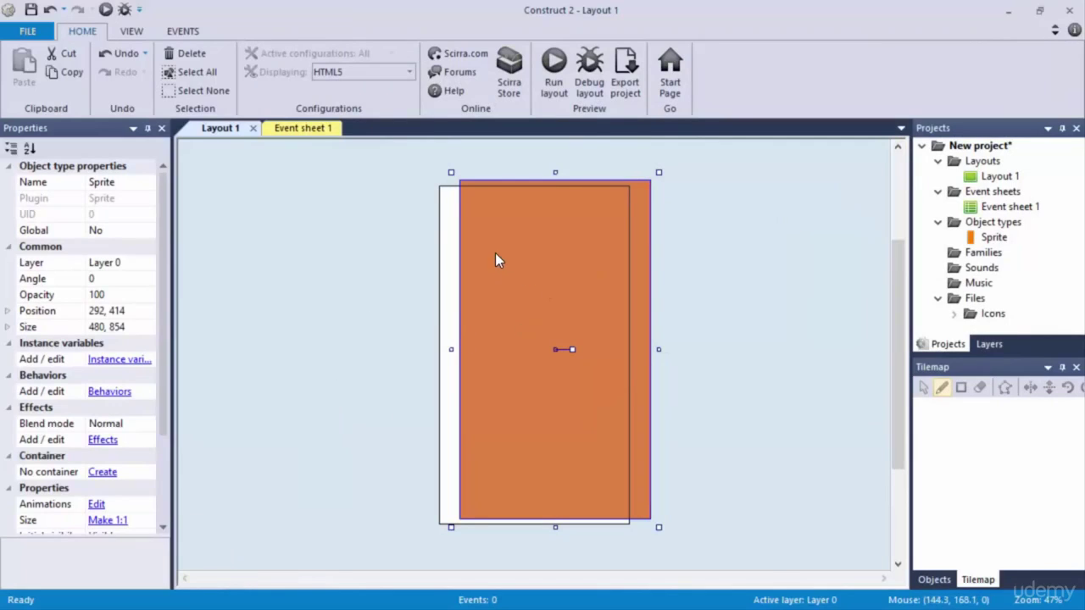
left_click(136, 181)
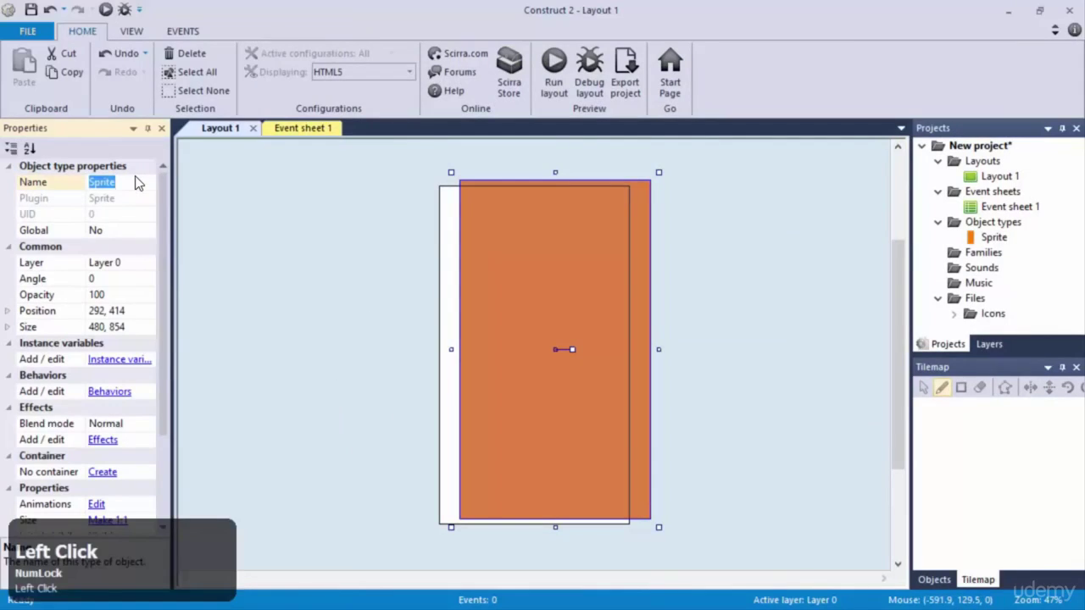
type("background")
key("Return")
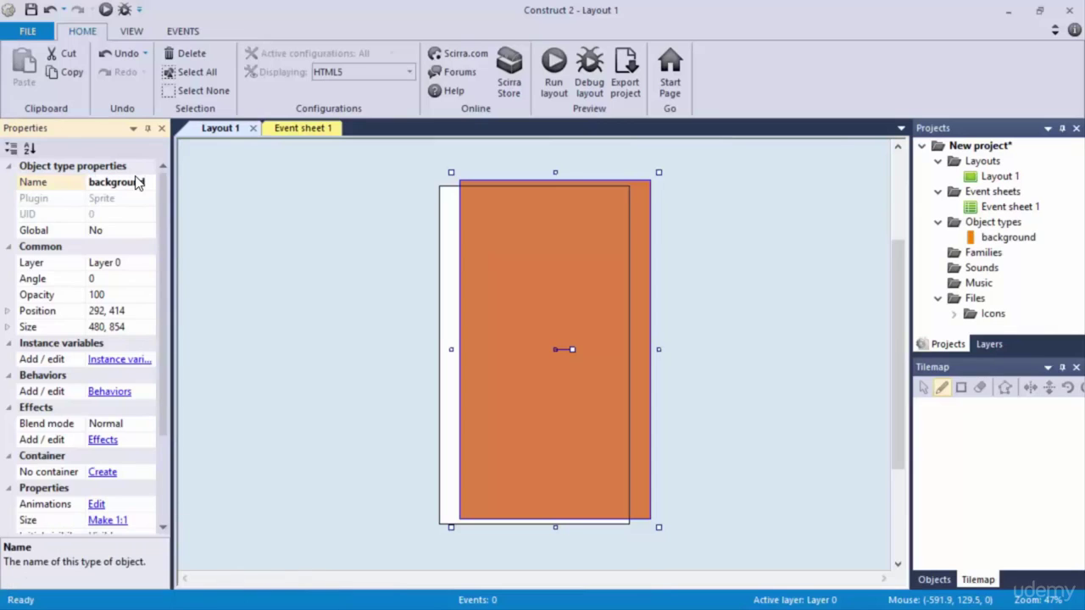
left_click(140, 181)
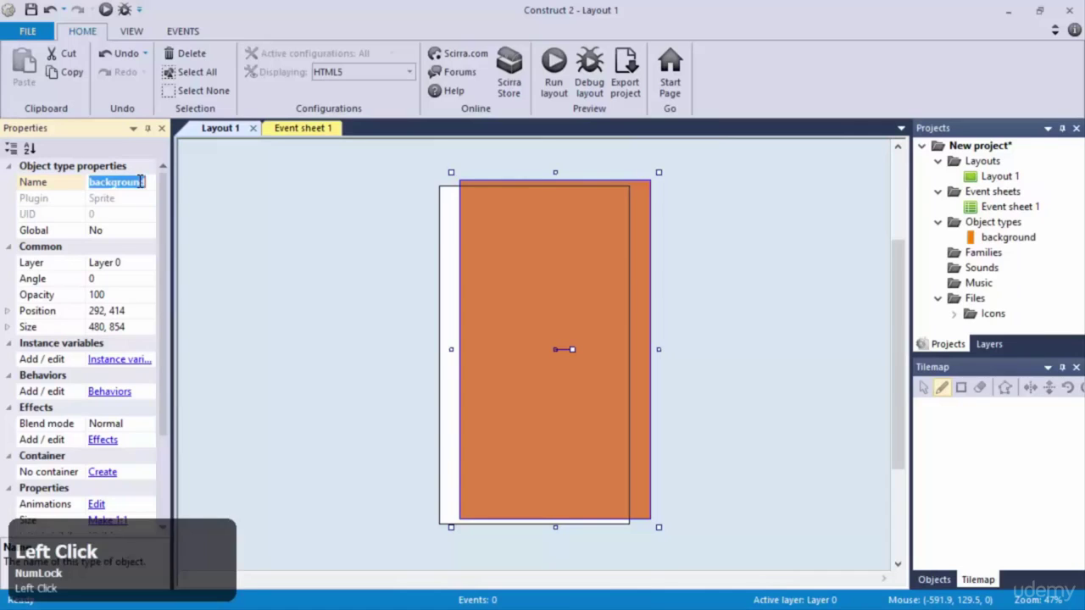
type("bck")
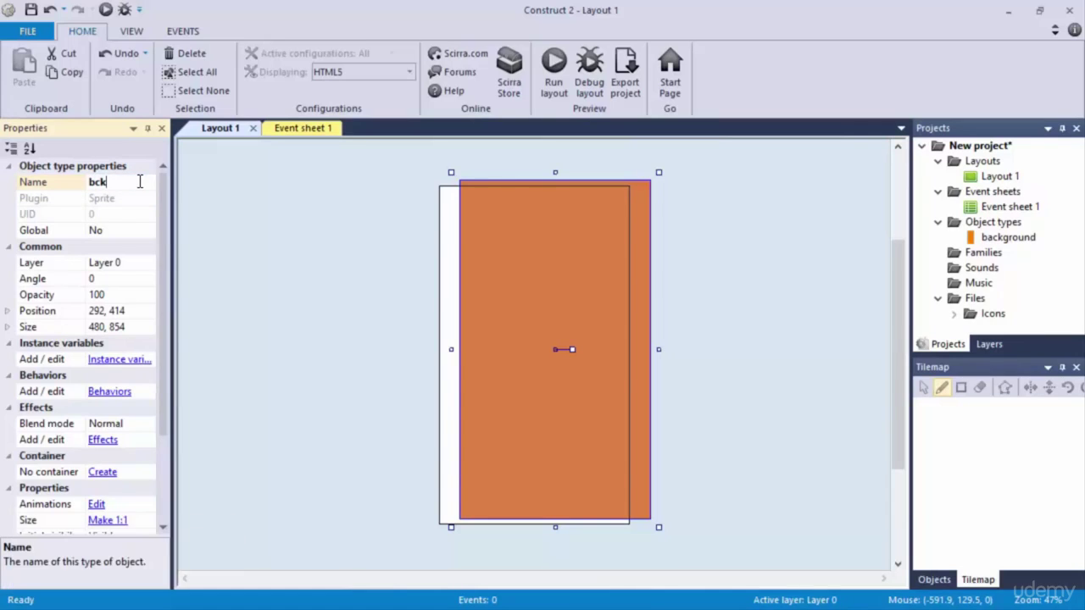
type("-234324")
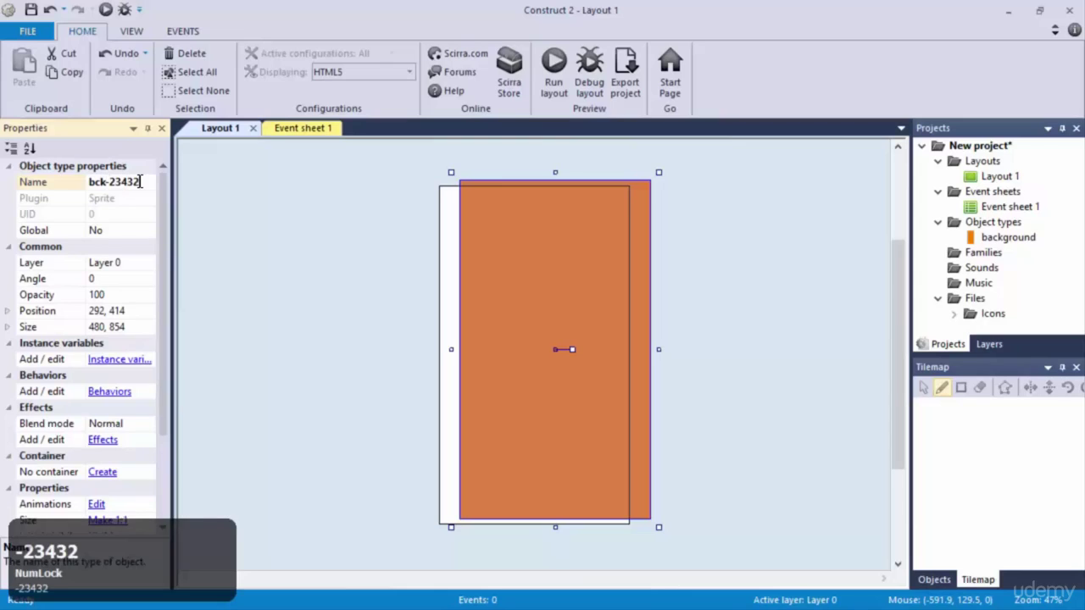
key("BackSpace")
key("BackSpace")
key("BackSpace")
key("BackSpace")
key("BackSpace")
key("BackSpace")
key("BackSpace")
key("BackSpace")
key("BackSpace")
key("BackSpace")
type("backg")
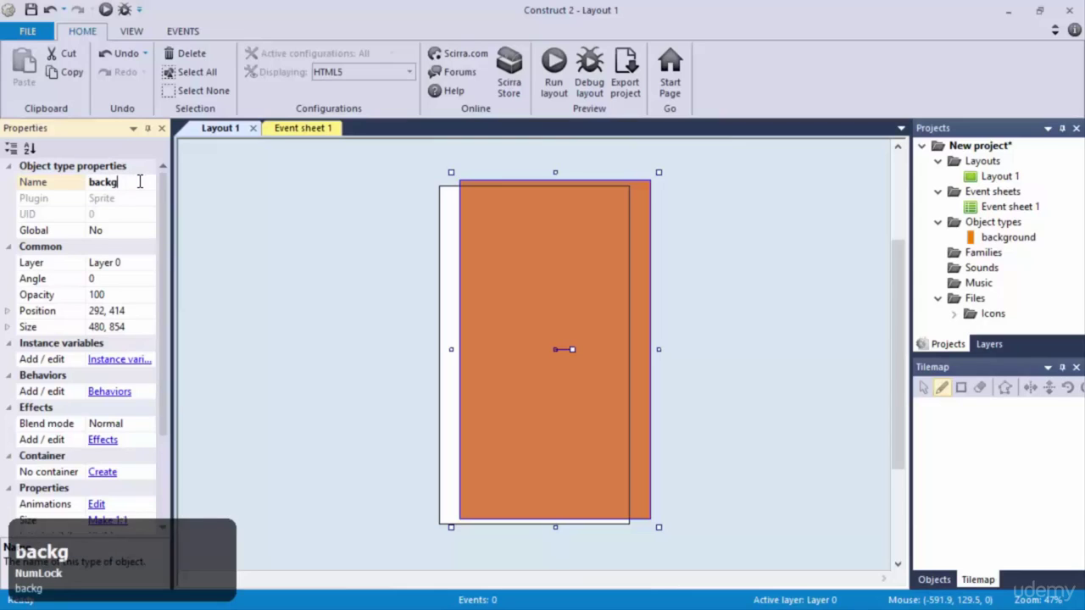
type("round")
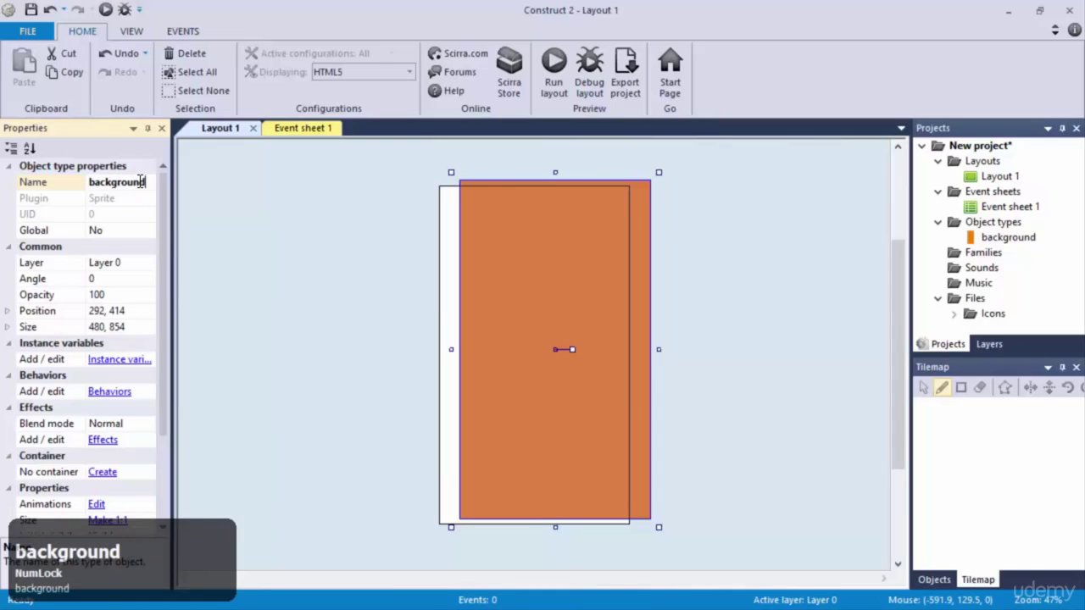
key("Return")
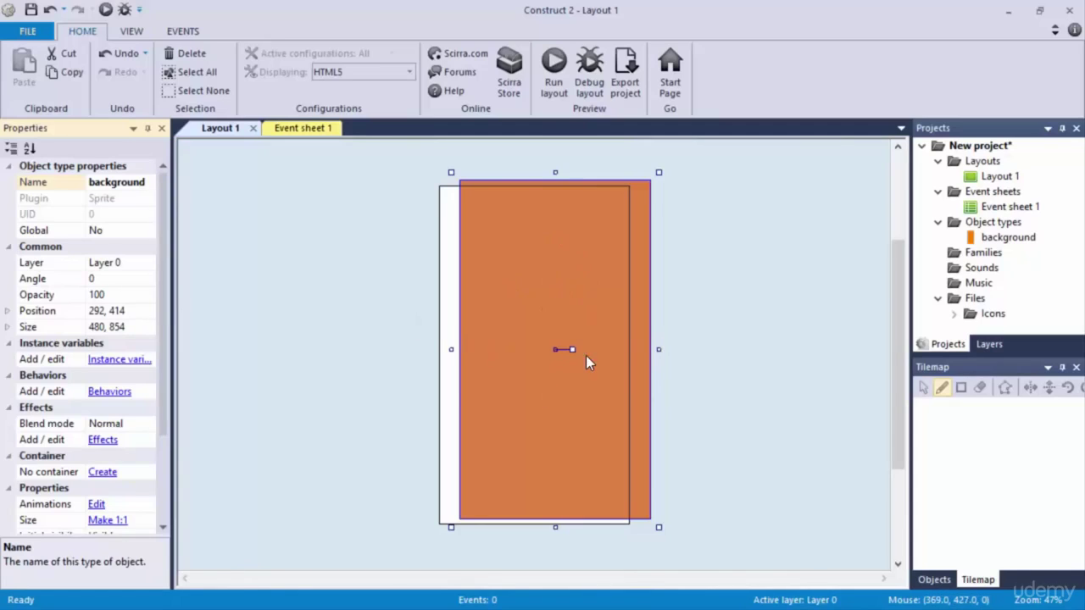
Step: Set the background sprite's position to 240, 427 so it covers the layout page, and deselect it
scroll(564, 349, "up", 5, "ctrl")
scroll(703, 313, "up", 1, "ctrl")
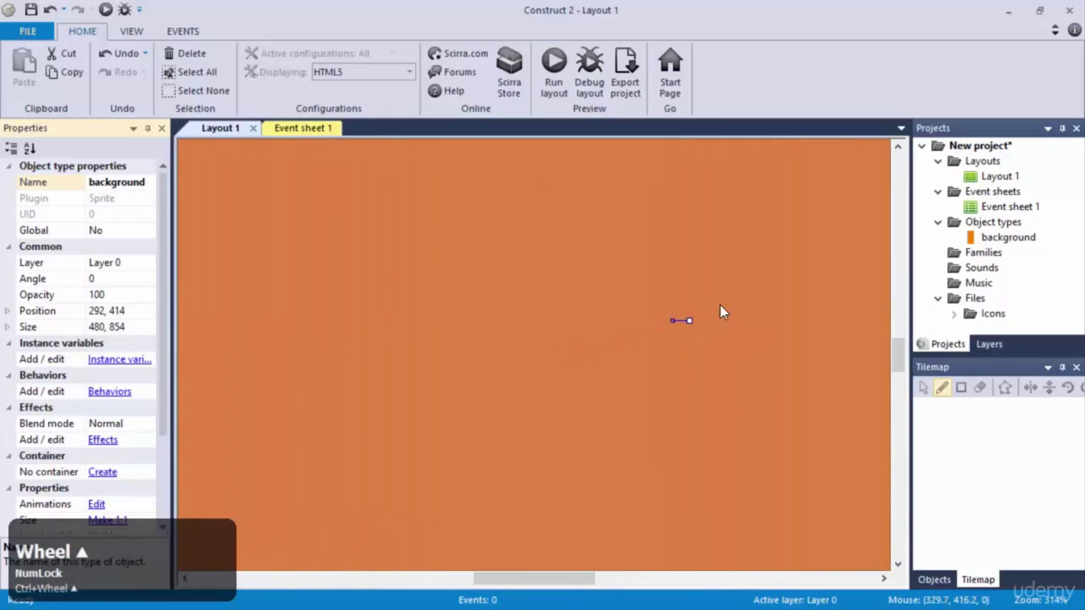
scroll(700, 340, "down", 10, "ctrl")
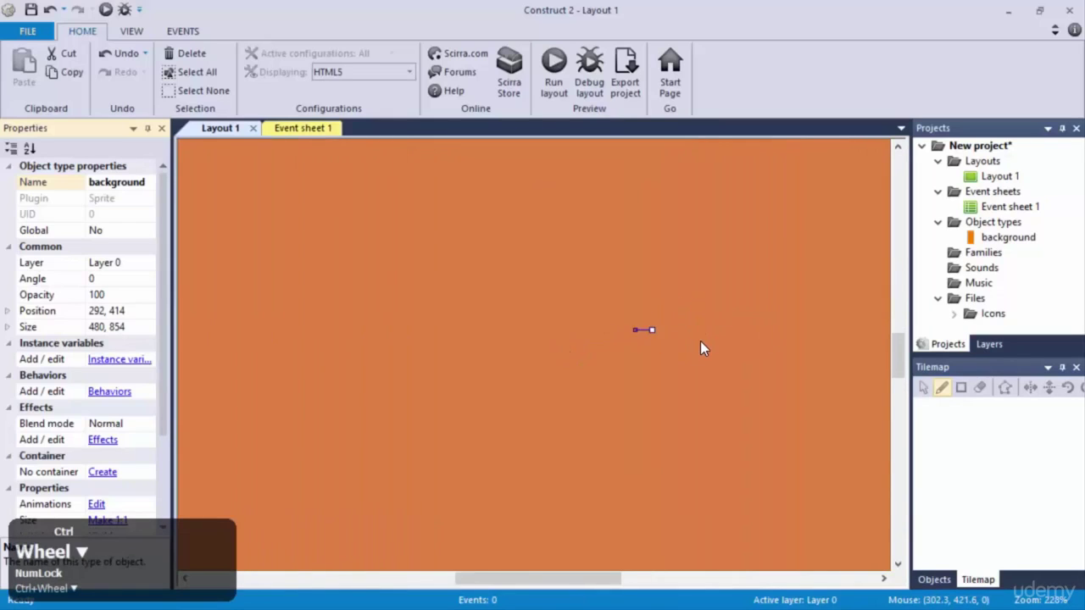
scroll(548, 347, "up", 1, "ctrl")
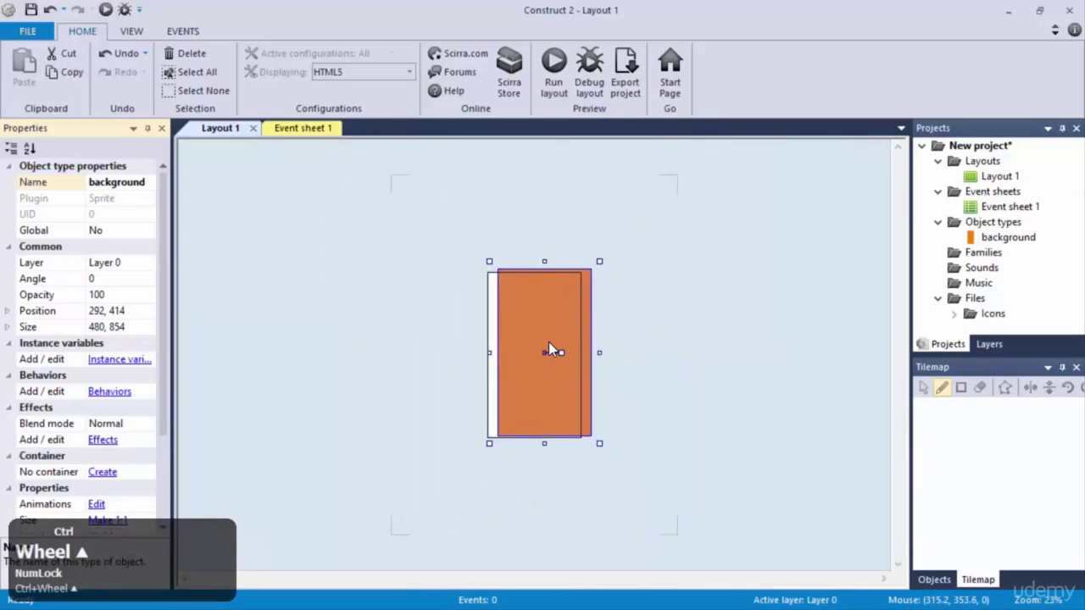
left_click(128, 311)
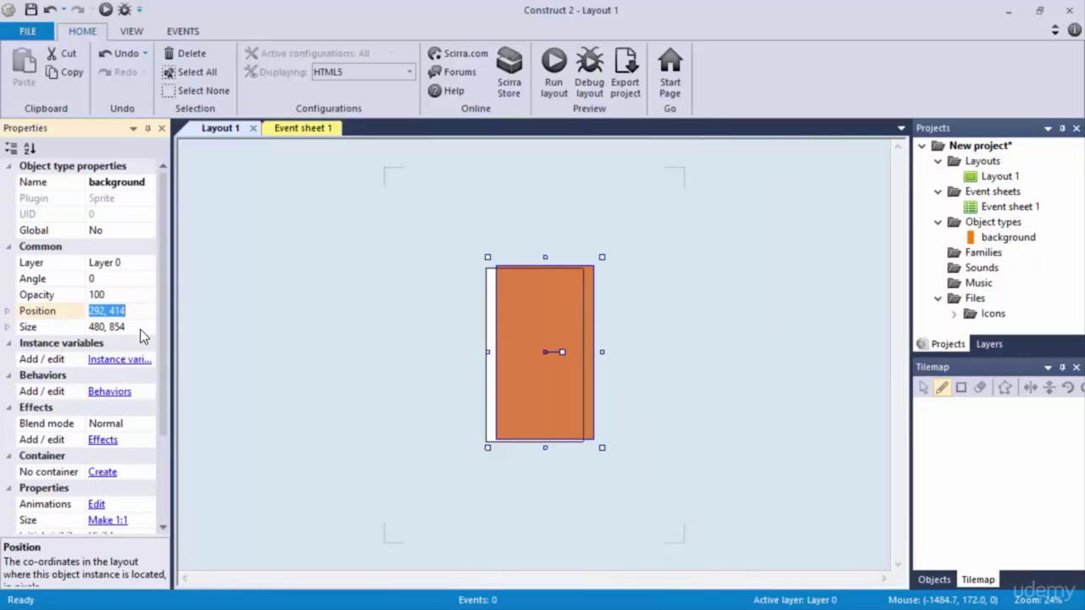
type("240,")
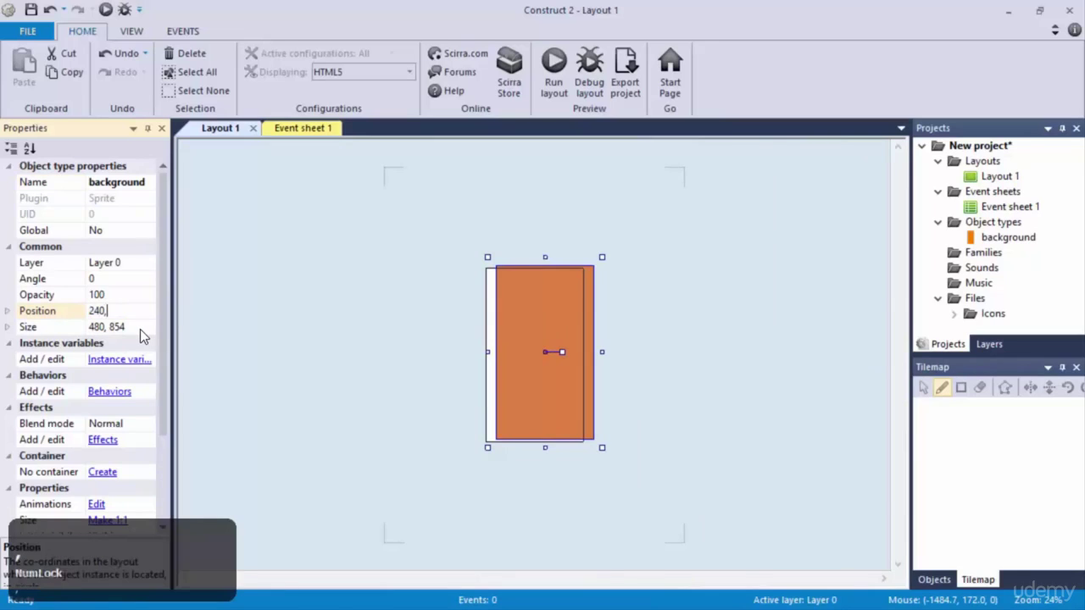
type("427")
key("XF86Calculator")
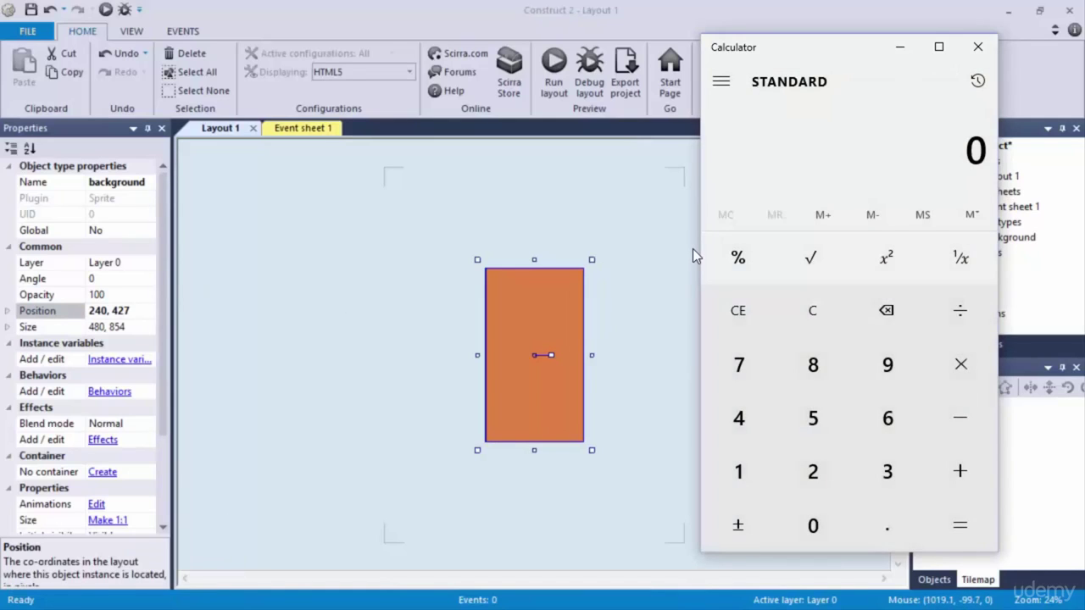
left_click(977, 46)
left_click(459, 292)
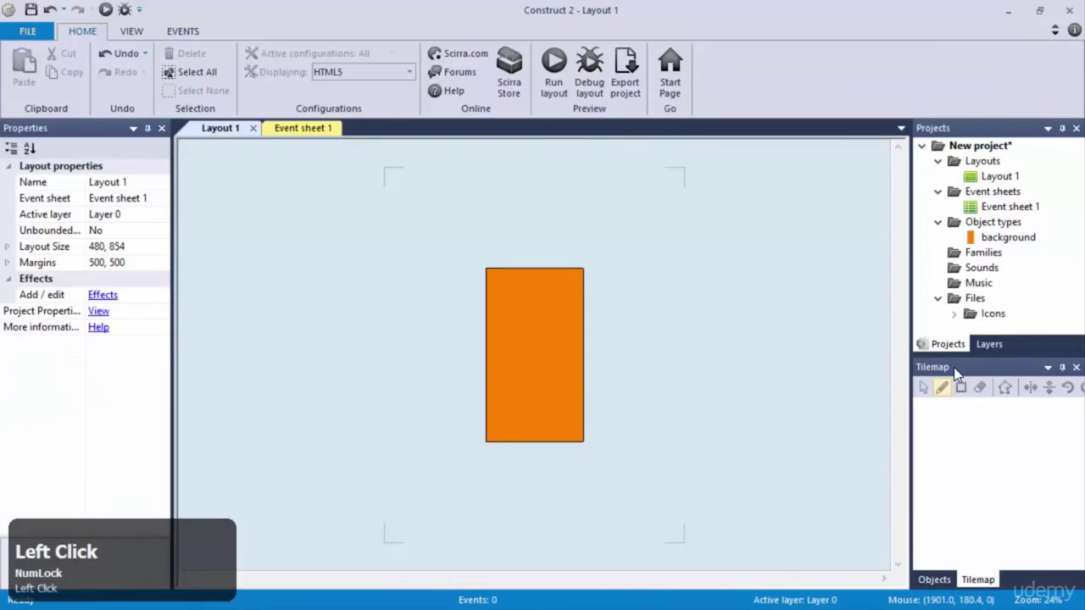
Step: Rename the layout's only layer, Layer 0, as background
left_click(989, 345)
left_click(964, 168)
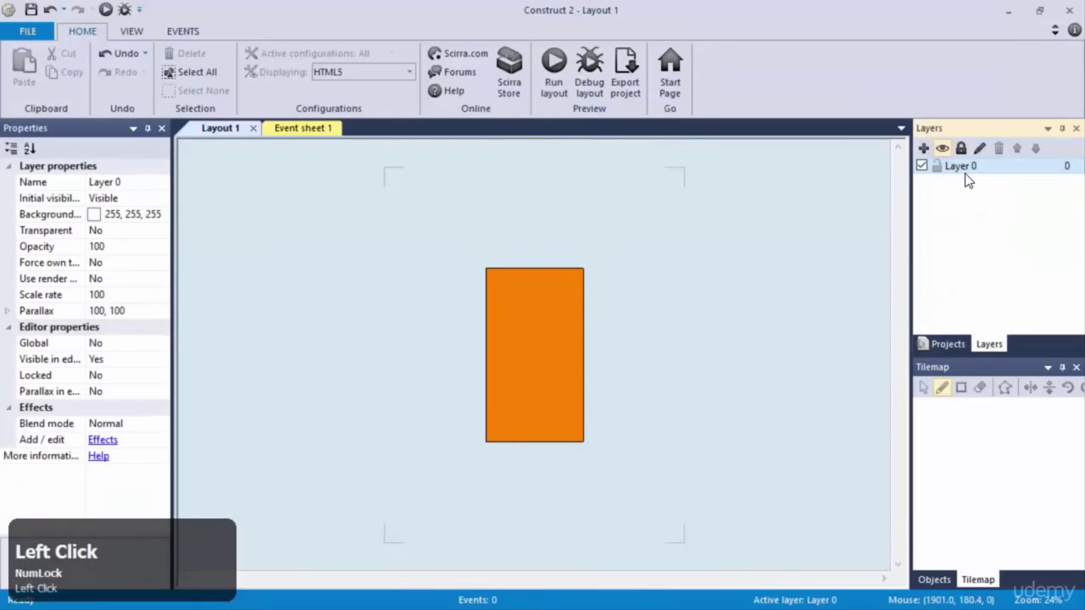
key("F3")
key("F2")
type("b")
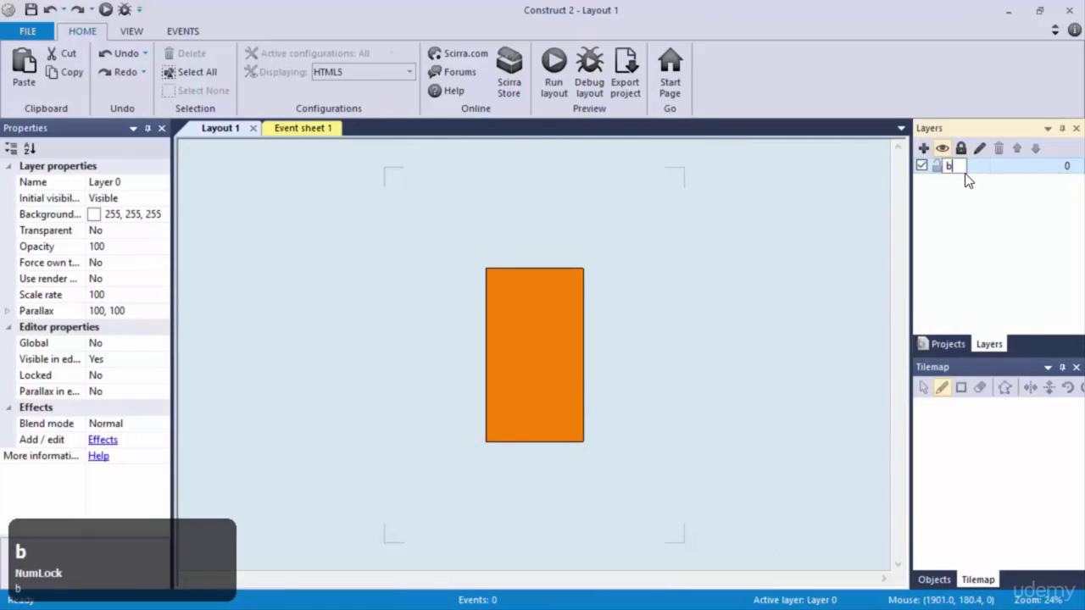
type("ackground")
key("Return")
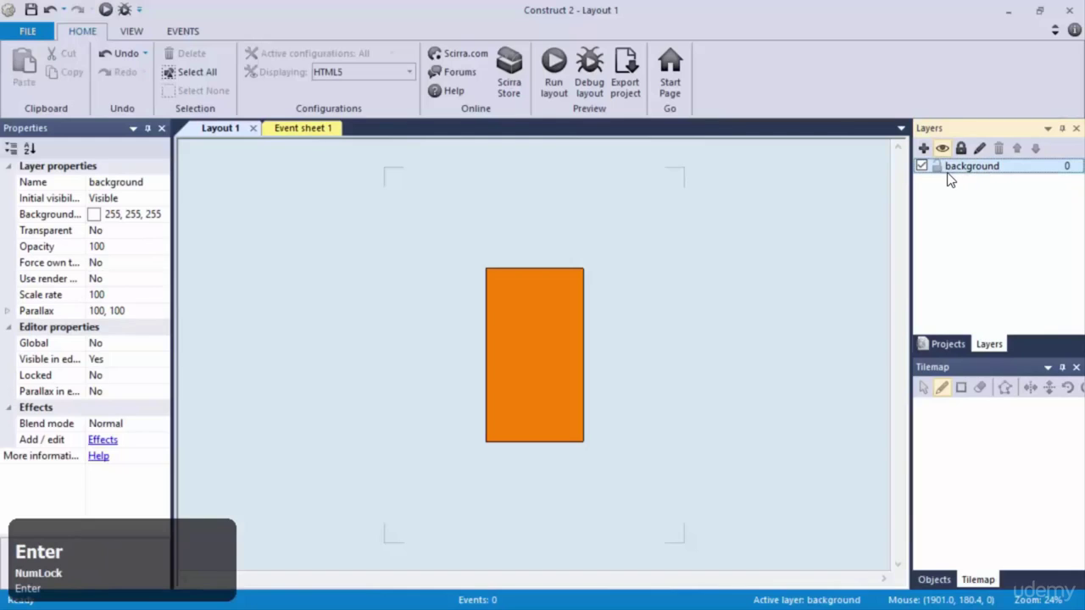
Step: Lock the background layer and add a new layer above it
left_click(939, 166)
left_click(924, 149)
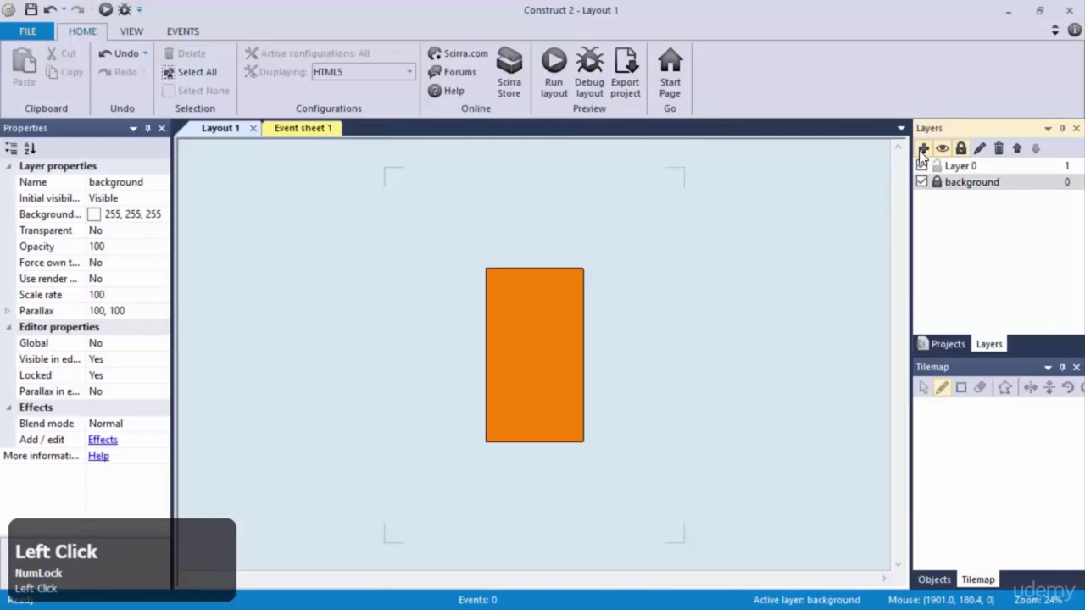
Step: Try to select and move the orange sprite on the locked layer to check its lock
left_click(580, 307)
left_click_drag(551, 310, 543, 323)
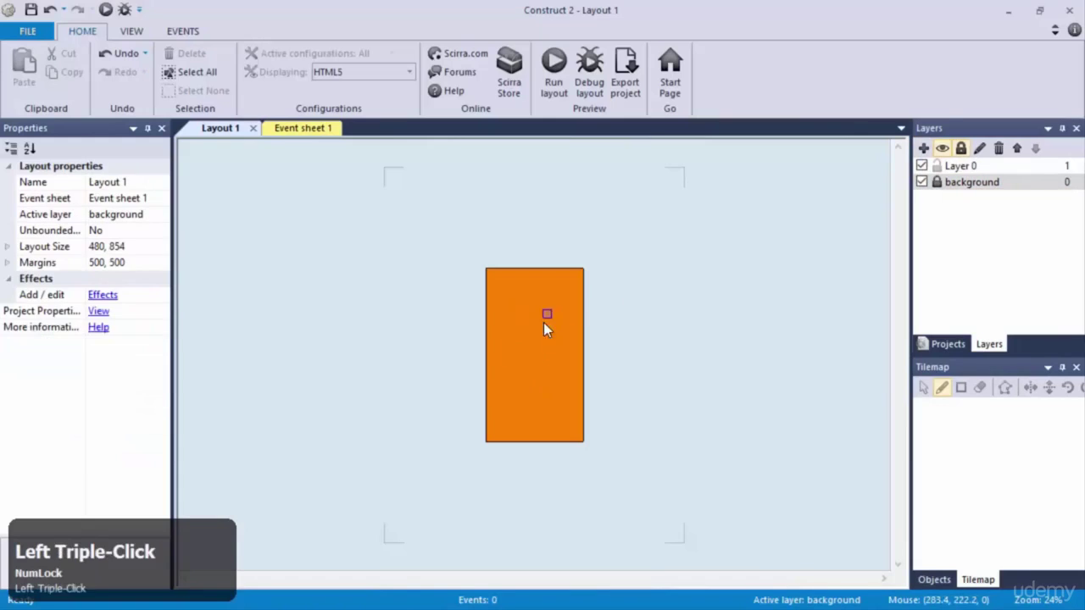
left_click(602, 357)
left_click_drag(490, 265, 475, 246)
left_click(509, 318)
left_click(532, 377)
left_click(543, 337)
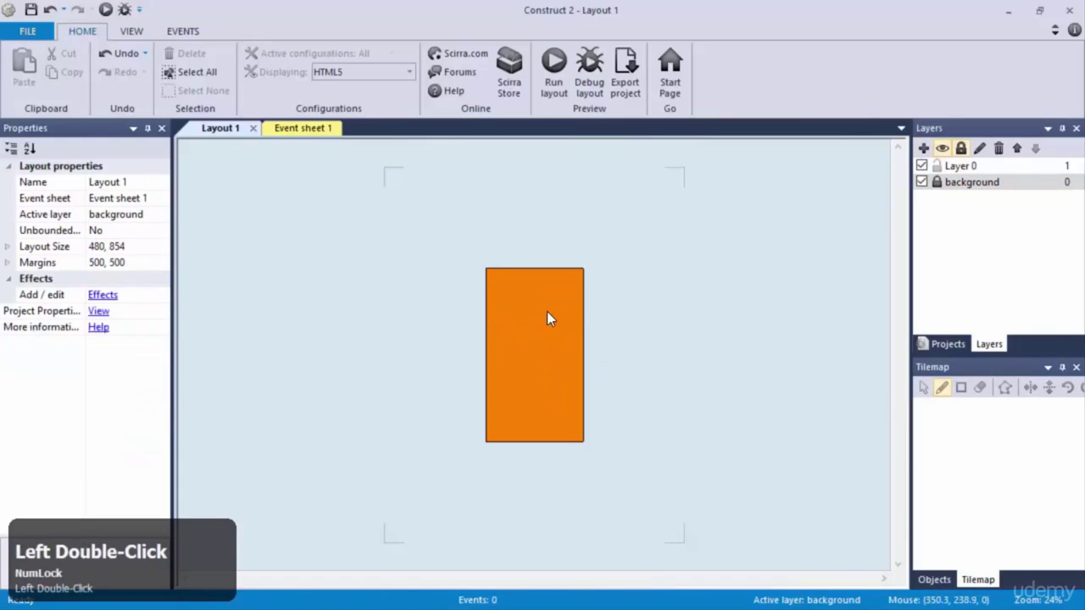
scroll(544, 303, "up", 3, "ctrl")
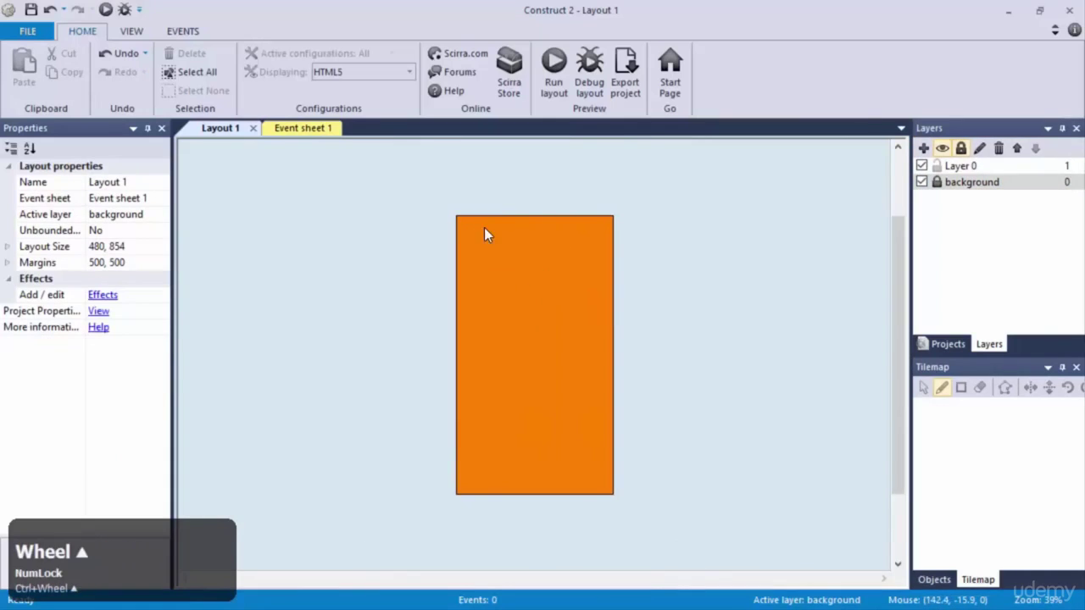
left_click_drag(502, 271, 649, 351)
left_click(478, 337)
left_click_drag(665, 281, 534, 271)
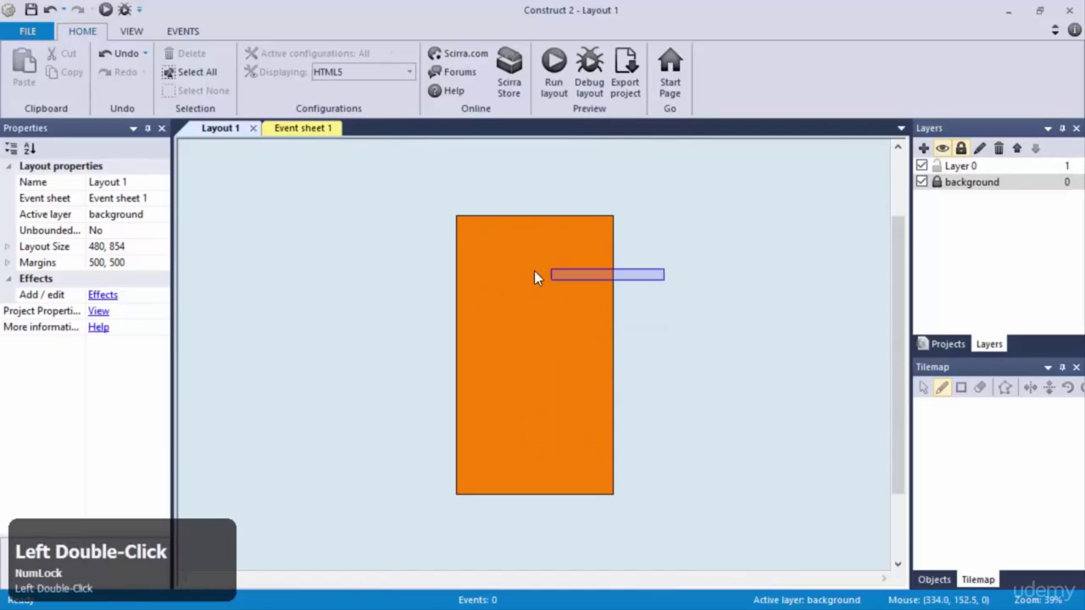
Step: Rename the new layer above background as playerLayer
left_click(972, 166)
key("F2")
type("palye")
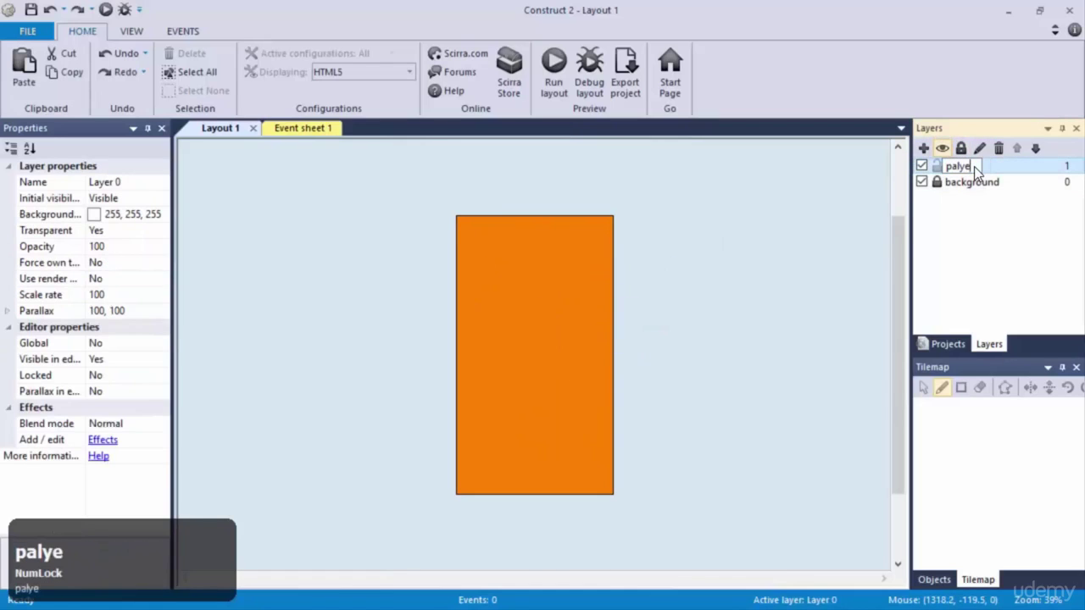
key("BackSpace")
key("BackSpace")
key("BackSpace")
key("BackSpace")
type("layerLayer")
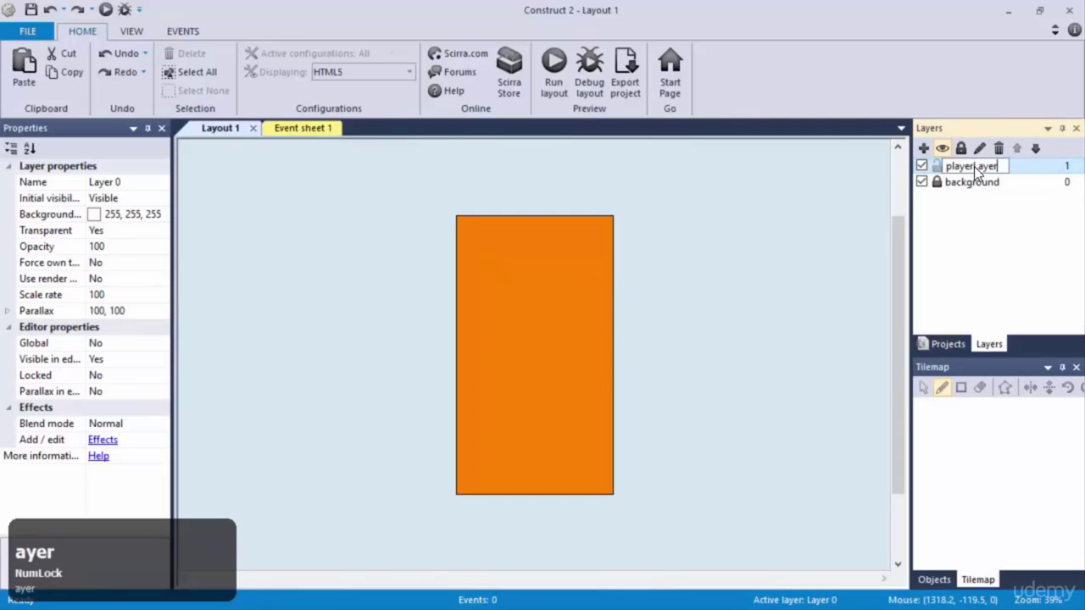
key("Return")
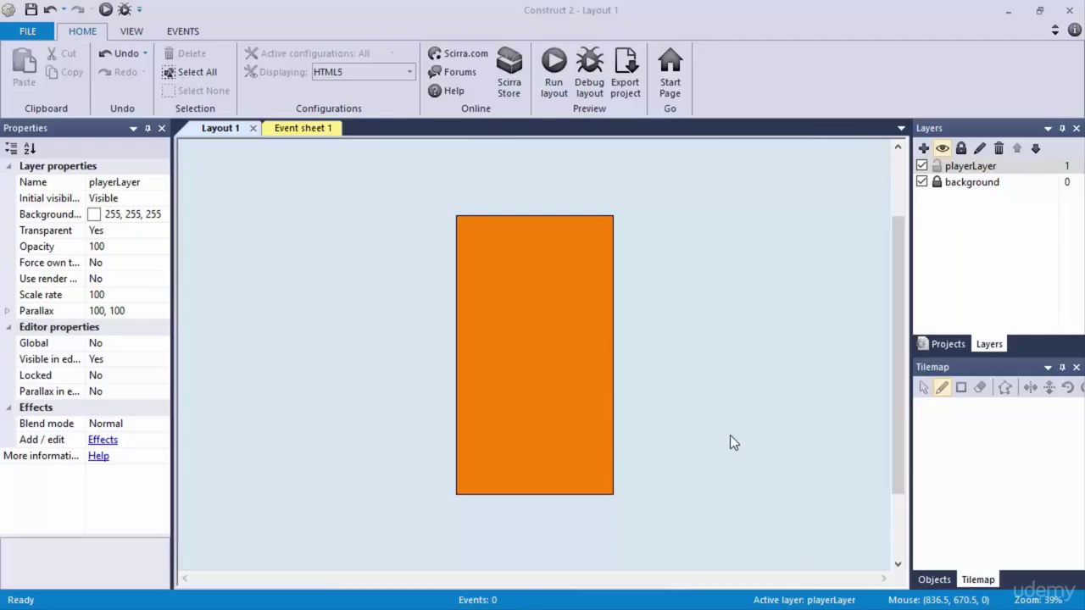
Step: Insert a new Sprite object on playerLayer and place it at the bottom edge of the orange background
left_click(493, 448)
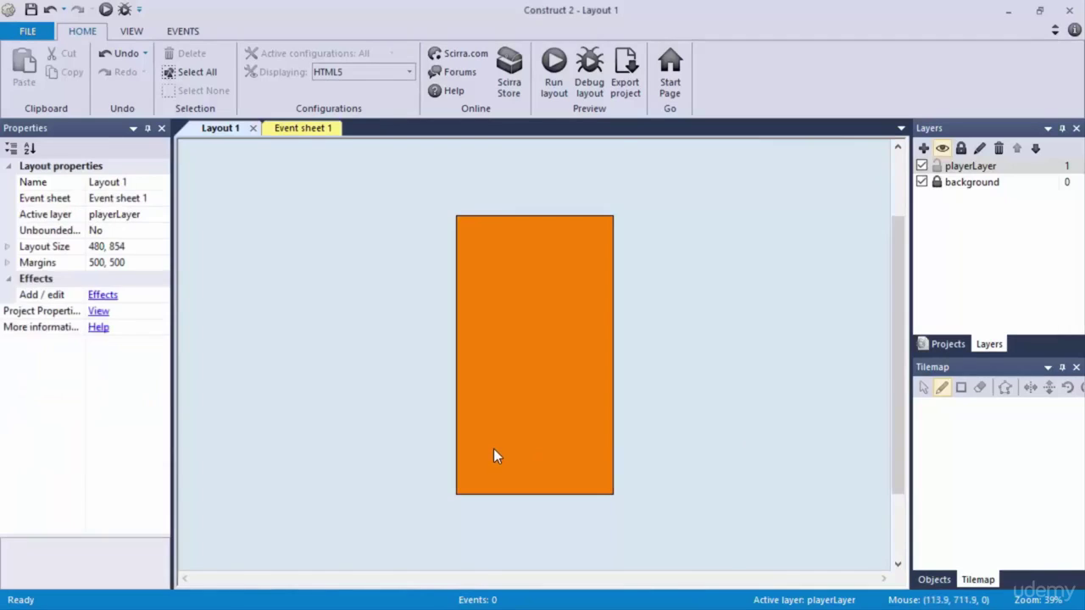
scroll(493, 448, "down", 5)
scroll(494, 449, "up", 3)
scroll(550, 460, "up", 3, "ctrl")
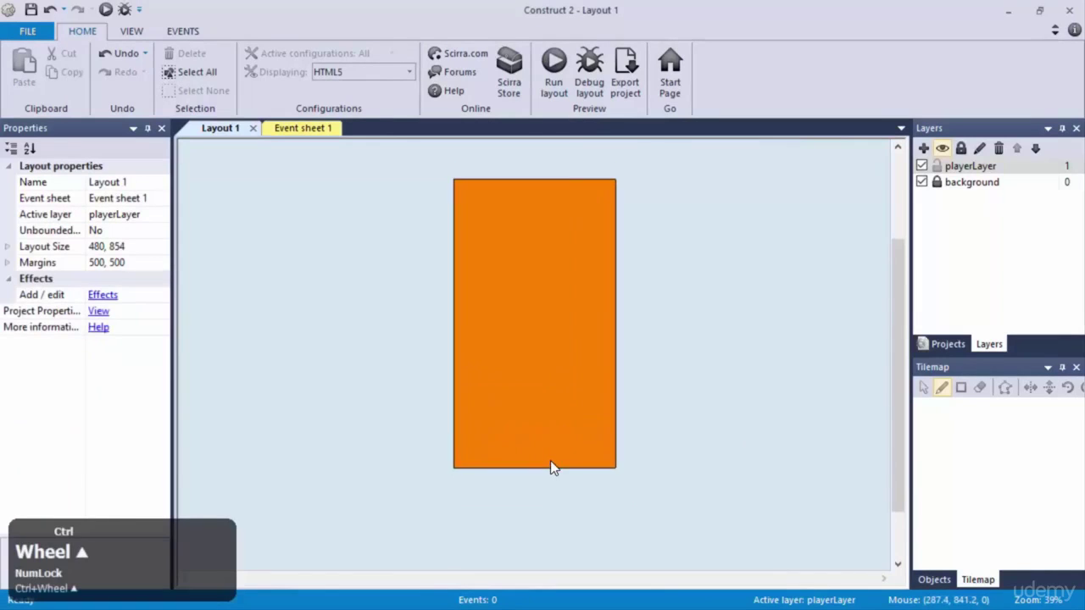
scroll(550, 461, "down", 1, "ctrl")
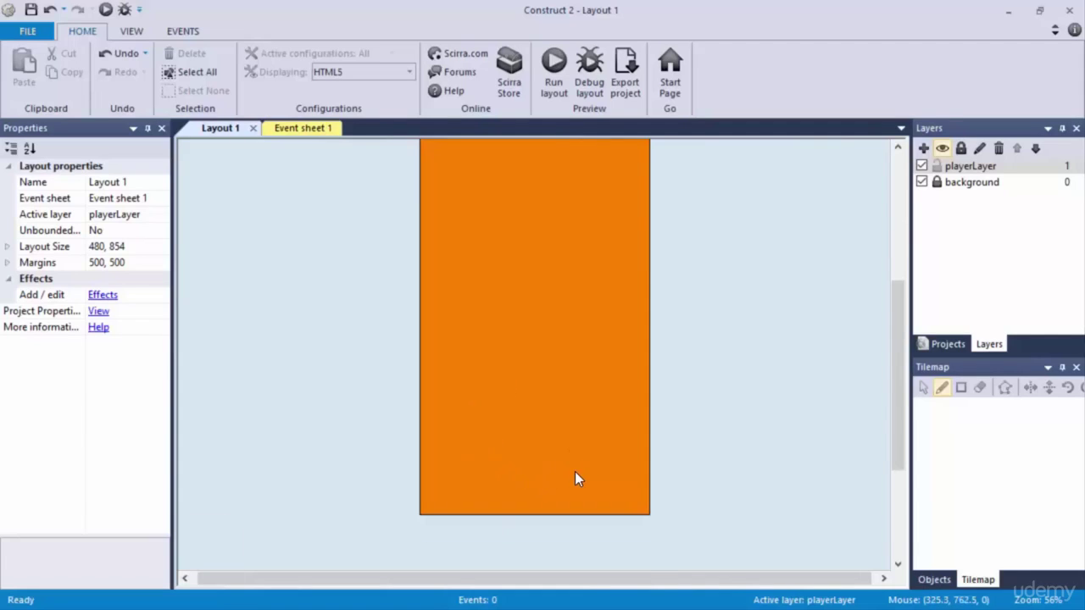
scroll(574, 479, "up", 3)
scroll(574, 479, "down", 1)
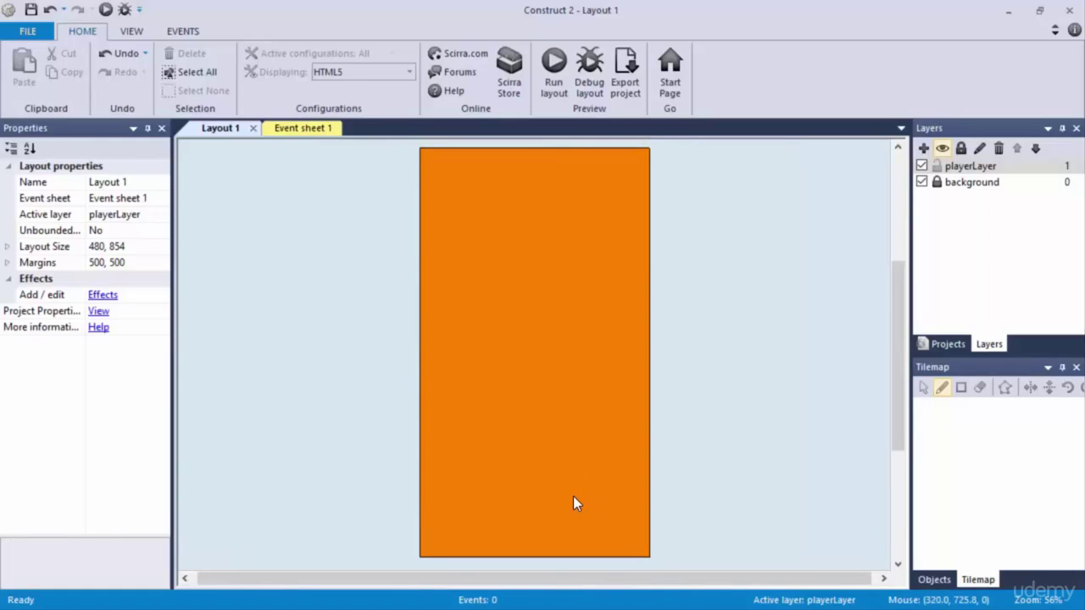
scroll(574, 503, "down", 1)
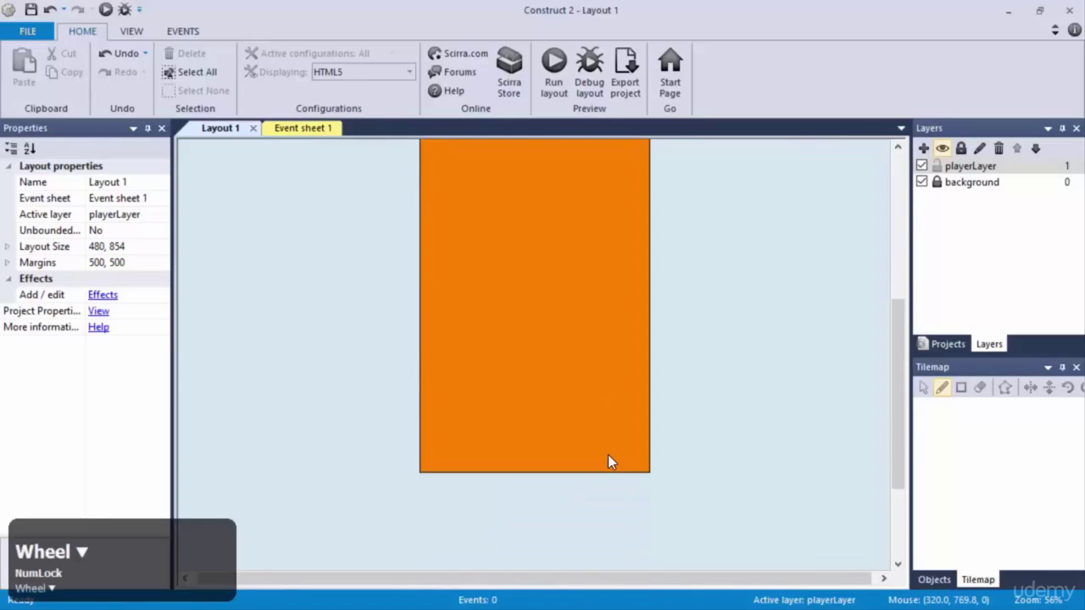
double_click(585, 437)
double_click(602, 386)
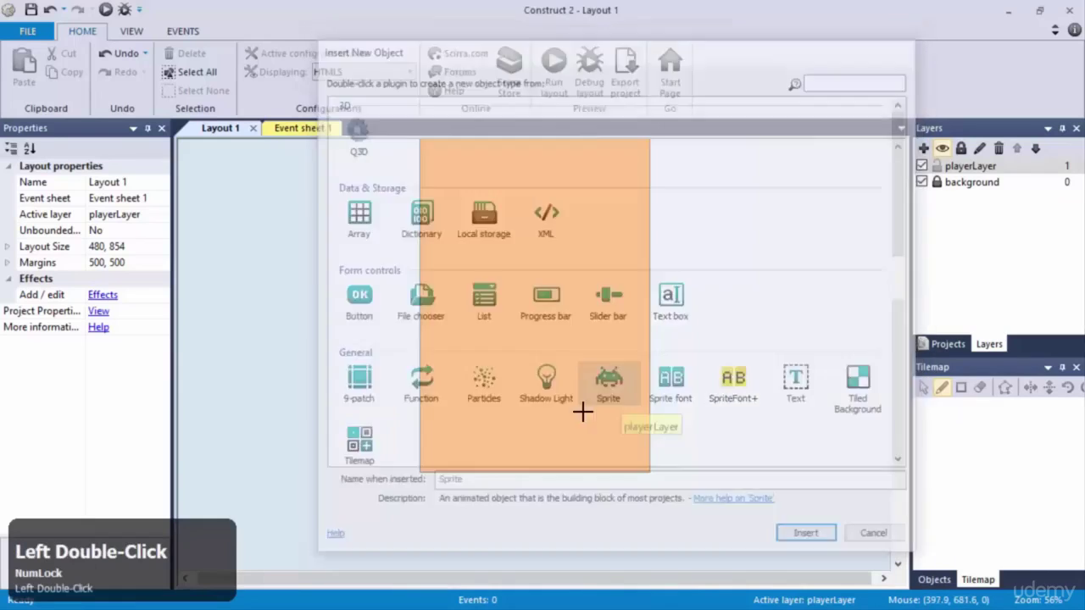
left_click(568, 471)
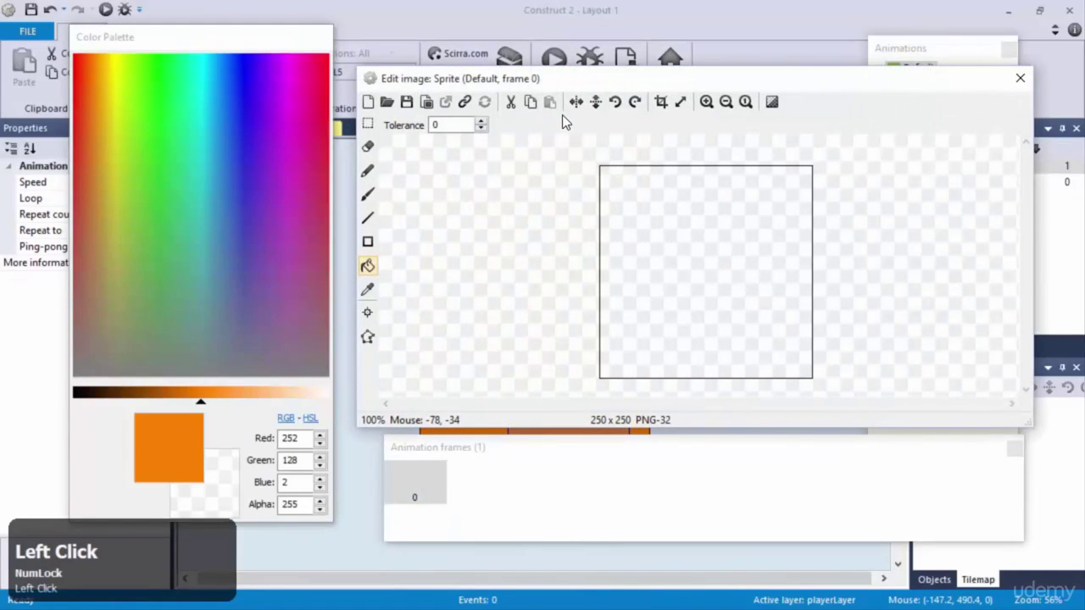
Step: Resize the new sprite's image canvas to 480 pixels wide and 100 pixels high
left_click(679, 101)
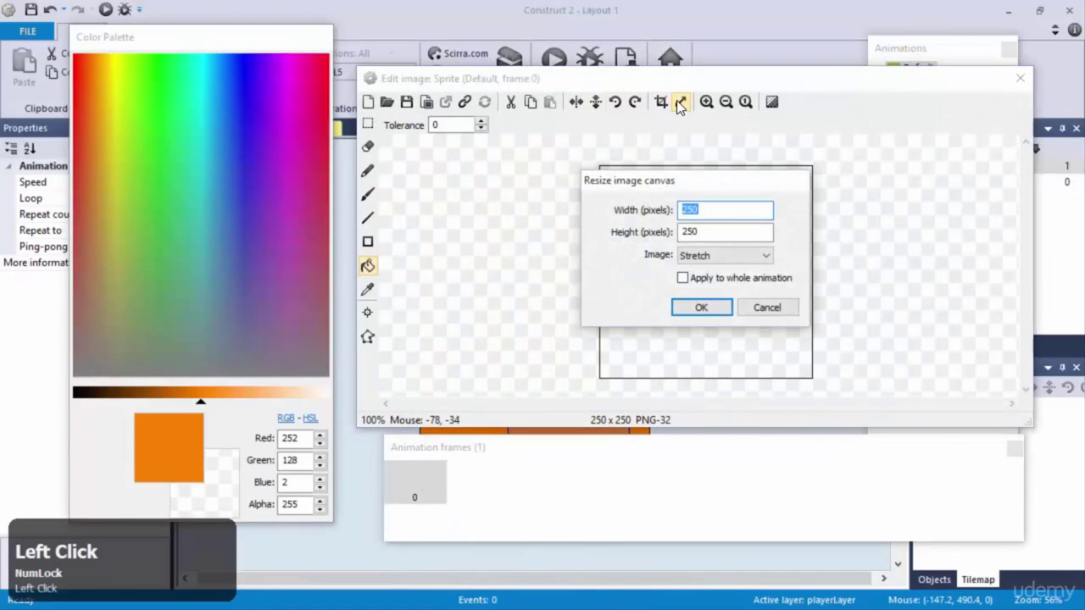
type("480")
key("KP_Enter")
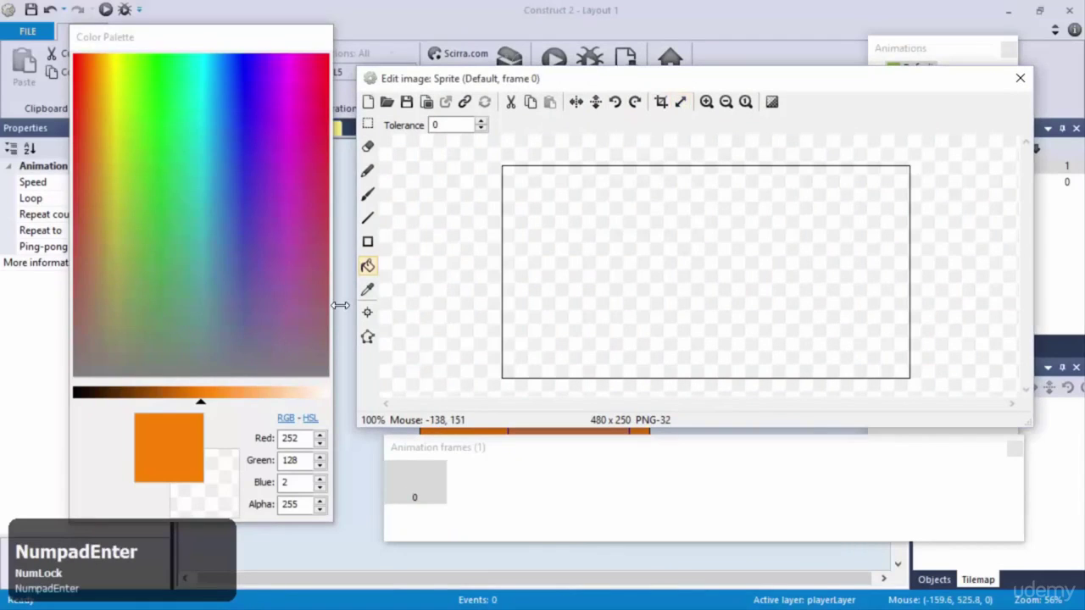
left_click(682, 101)
key("Tab")
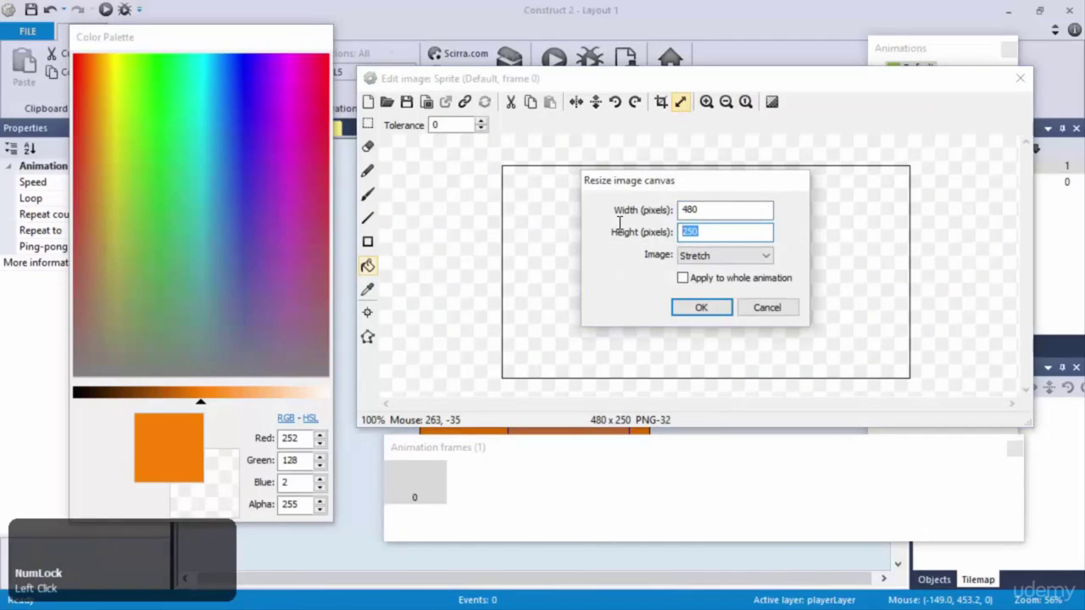
type("100")
key("KP_Enter")
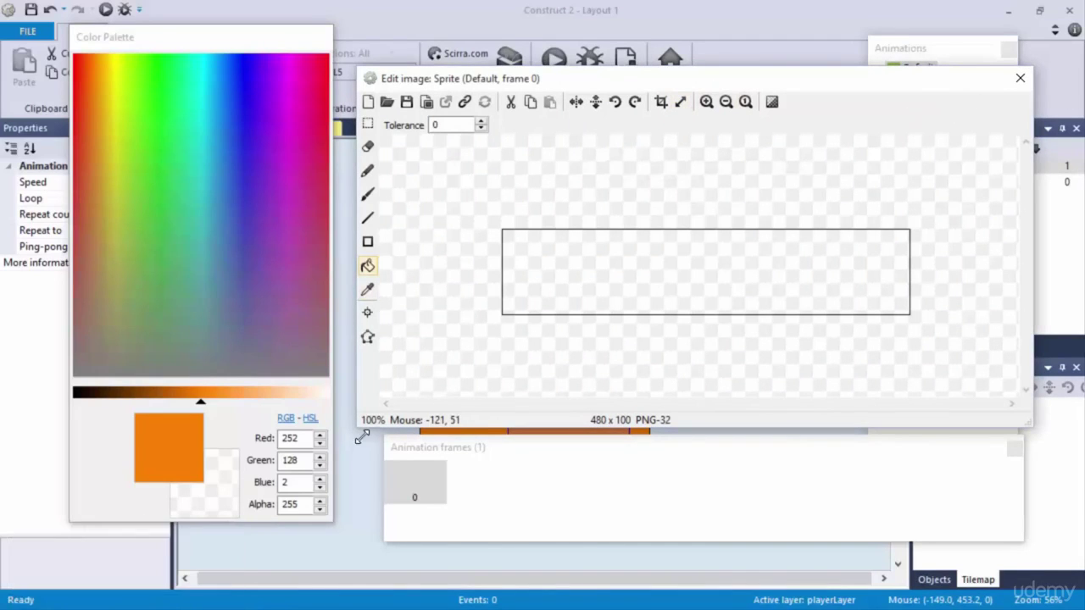
Step: Set the palette colour to dark grey with red, green and blue at 50
left_click(293, 439)
type("50")
key("Tab")
type("50")
key("Tab")
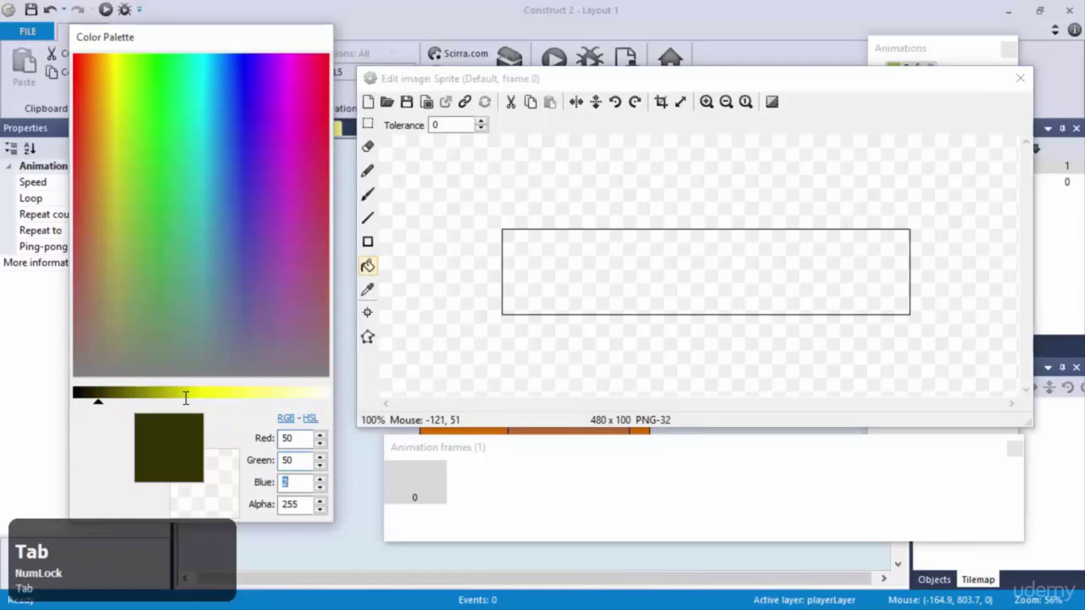
type("50")
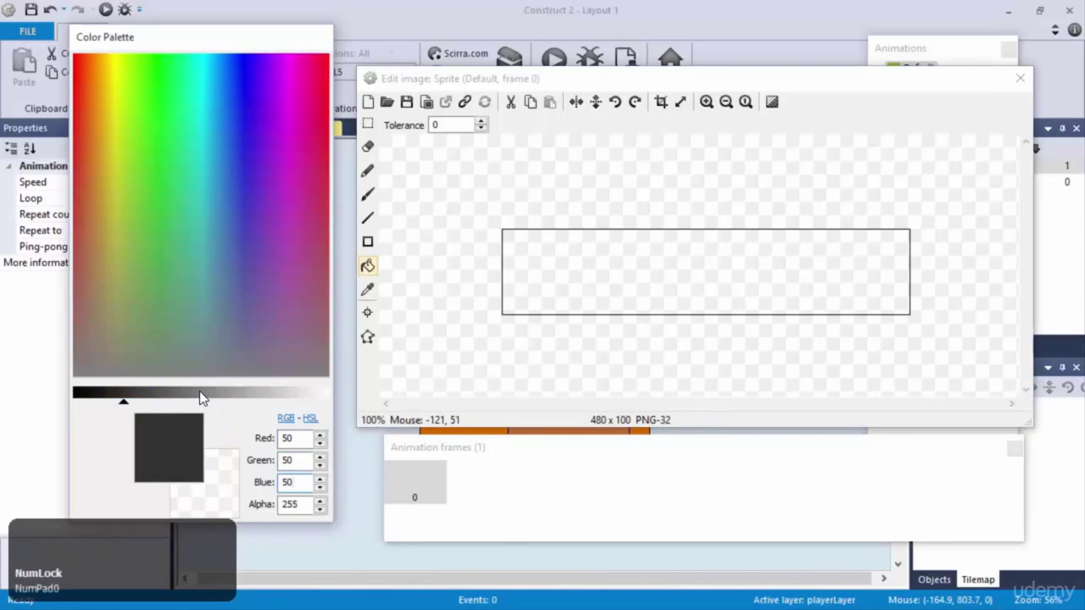
Step: Try pure black as the palette colour by setting red, green and blue to 0
left_click(297, 438)
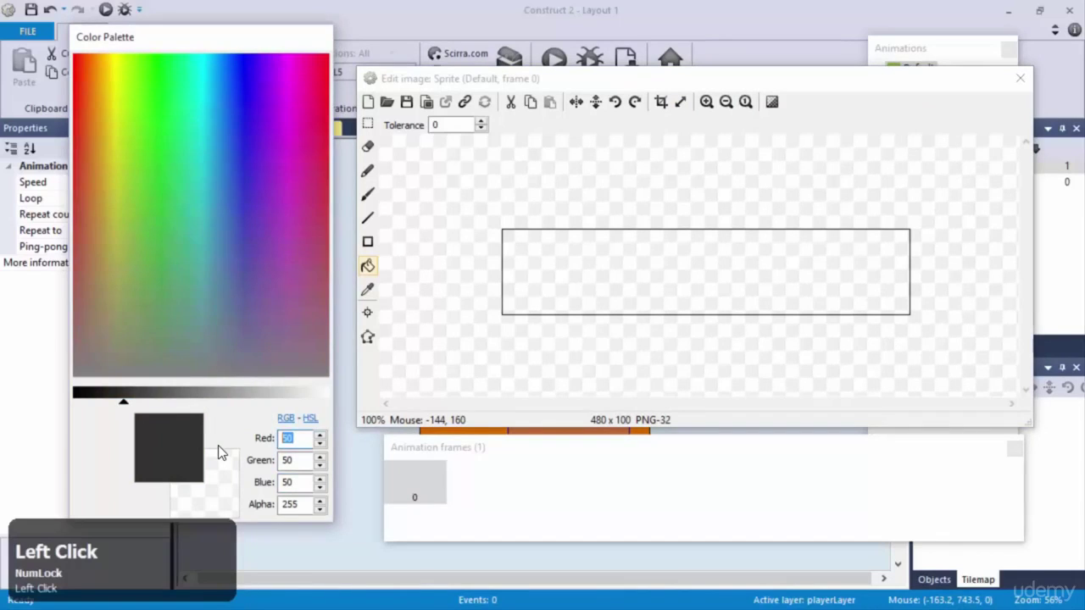
key("Num_Lock")
type("0")
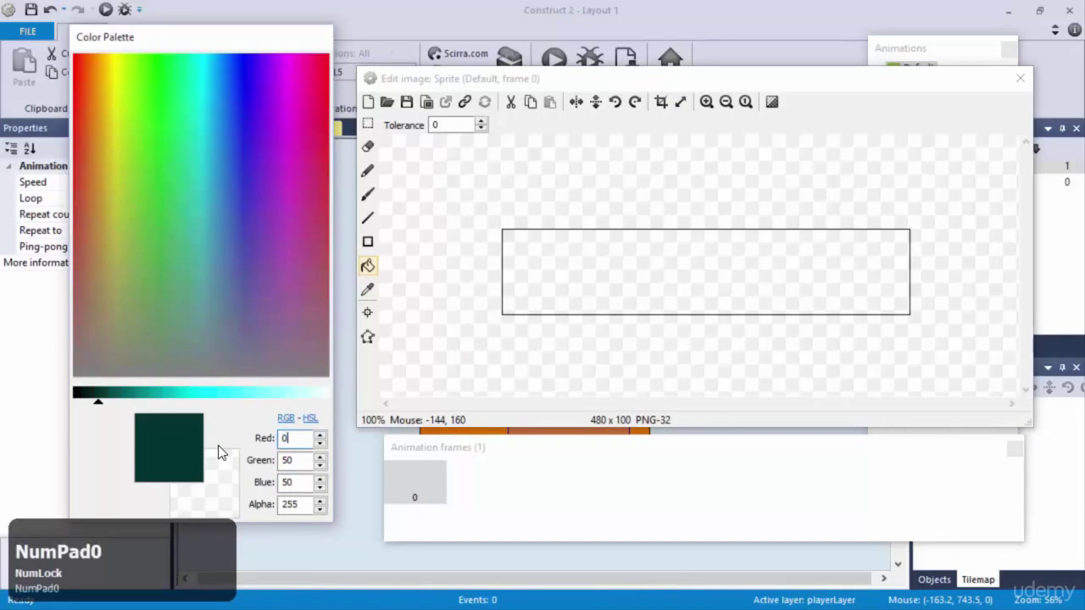
key("space")
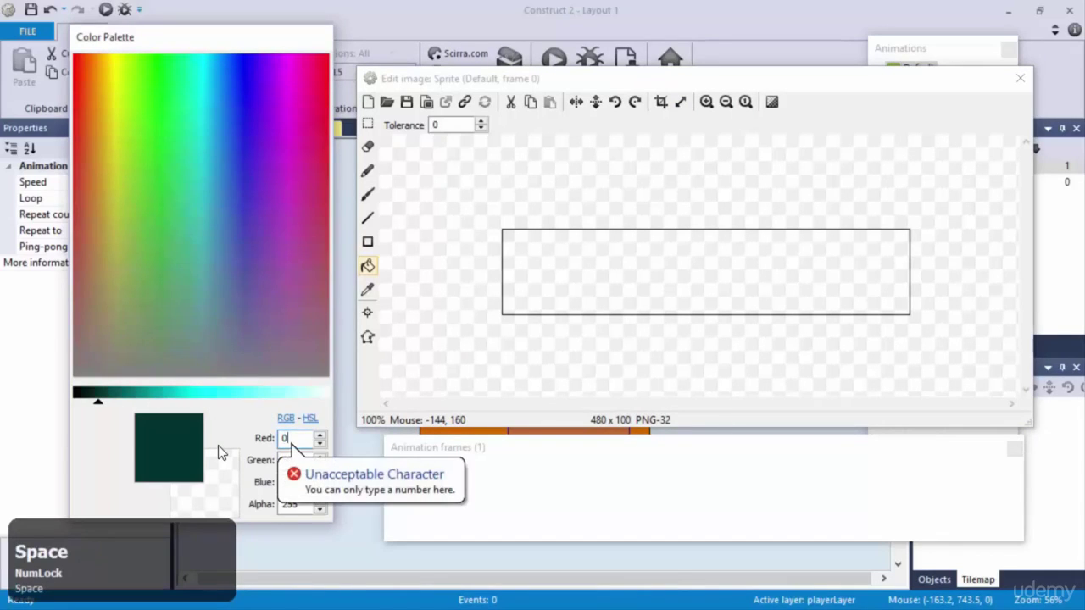
left_click(278, 393)
left_click(297, 438)
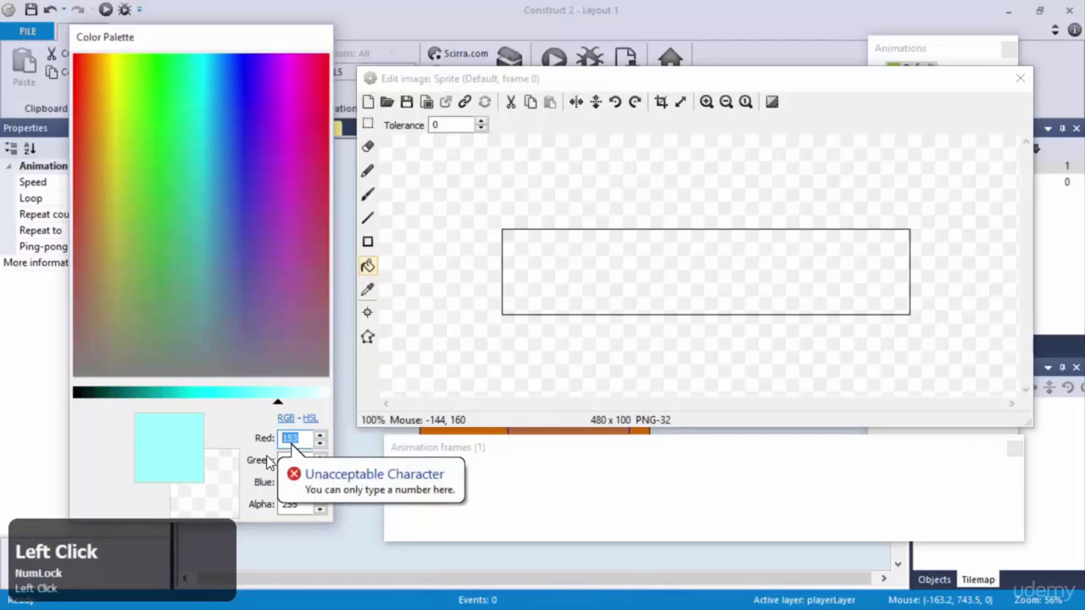
type("0")
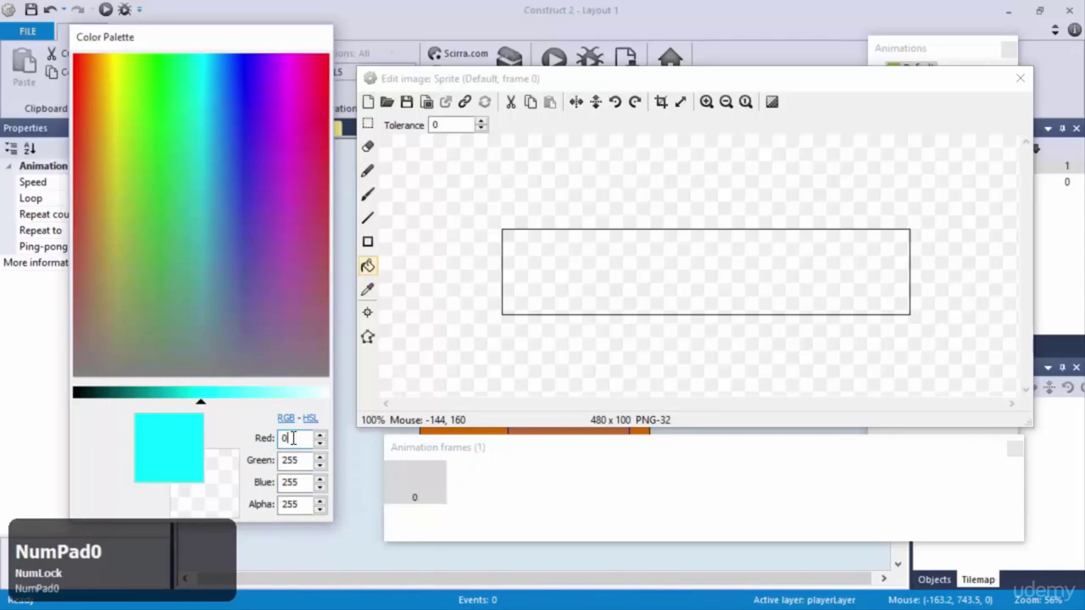
left_click(293, 460)
type("0")
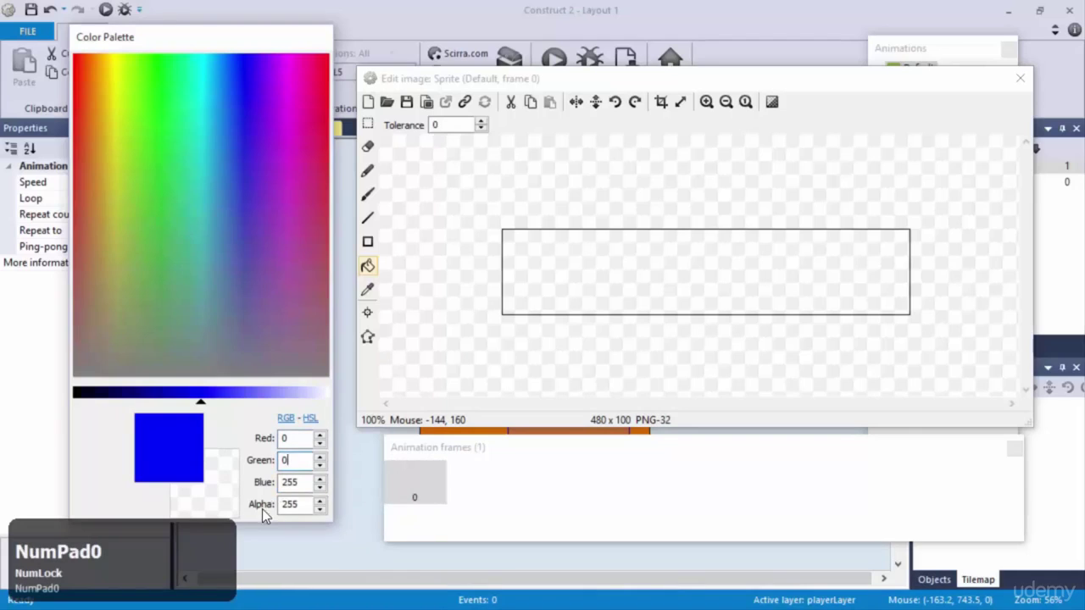
left_click(298, 481)
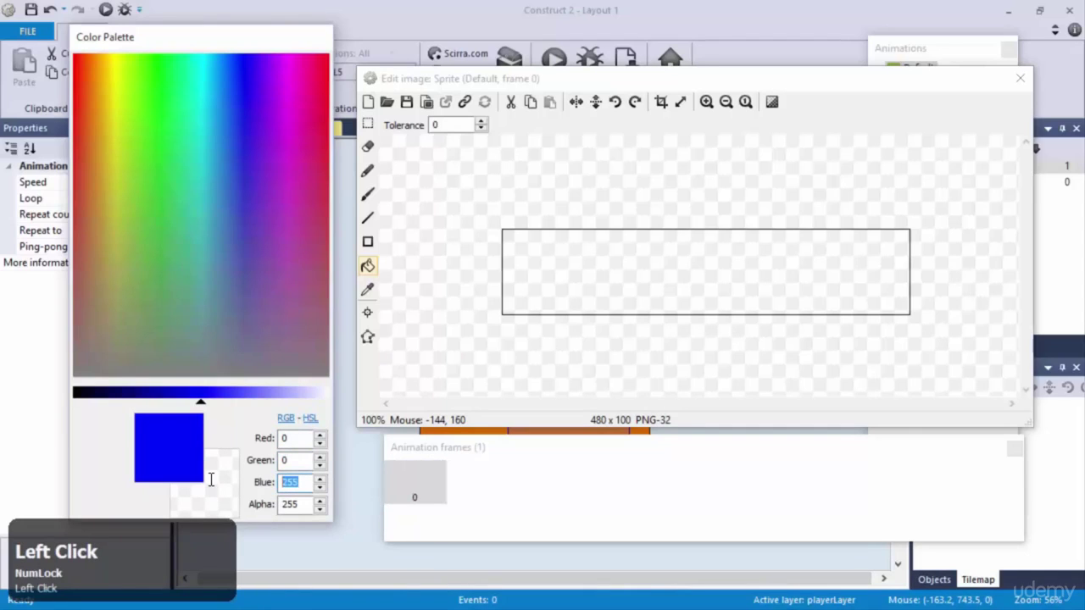
type("0")
Step: Try a near-black palette colour with red, green and blue at 10
left_click(288, 438)
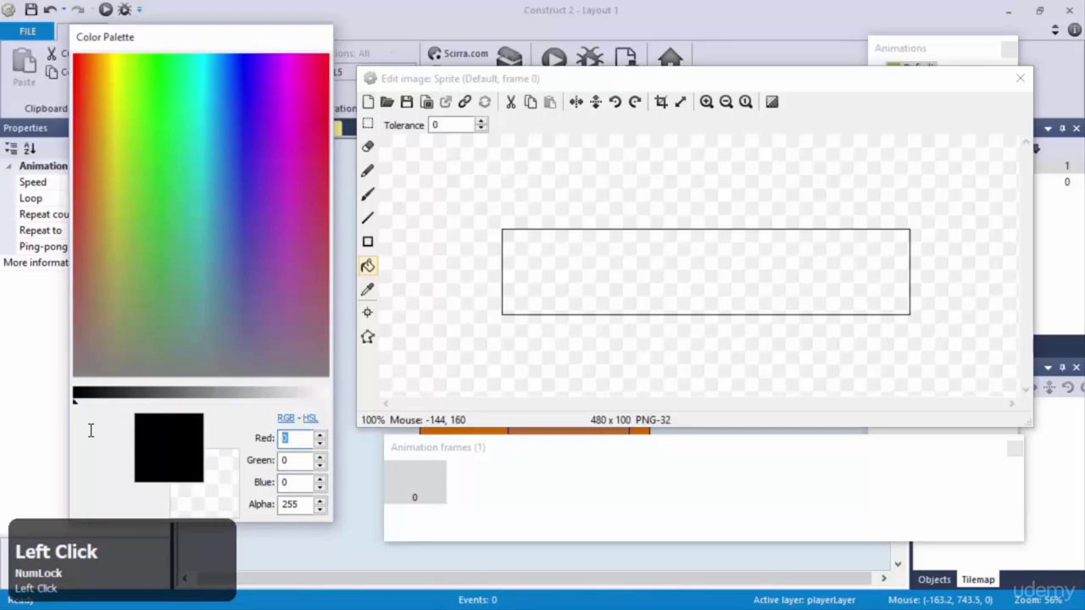
type("10")
key("Tab")
type("10")
key("Tab")
type("10")
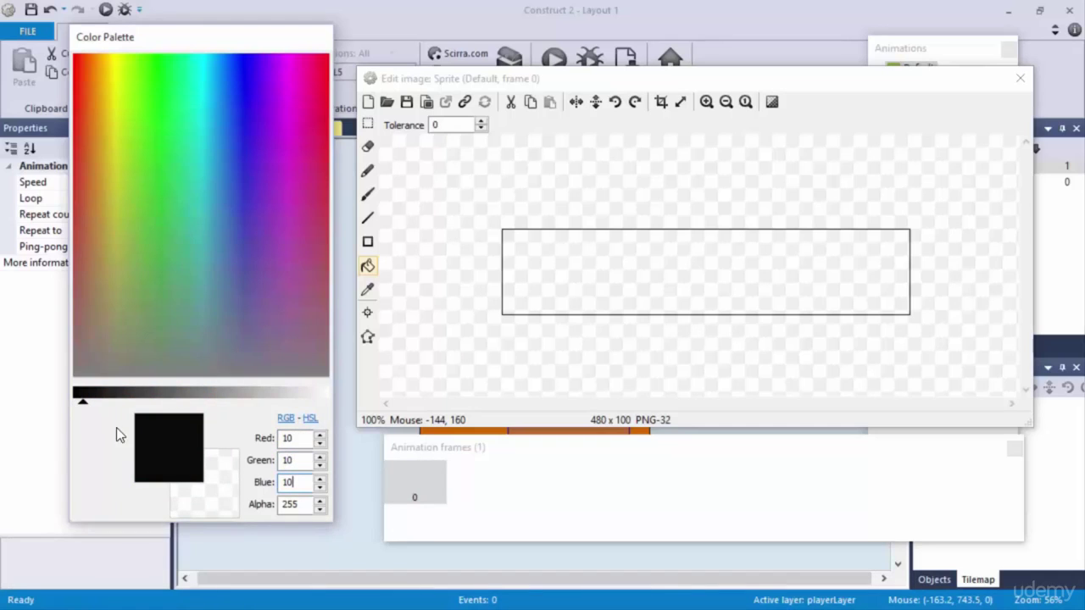
Step: Fill the sprite canvas with dark grey, red, green and blue at 50, and close the image editor
left_click(312, 438)
type("50")
key("Tab")
type("50")
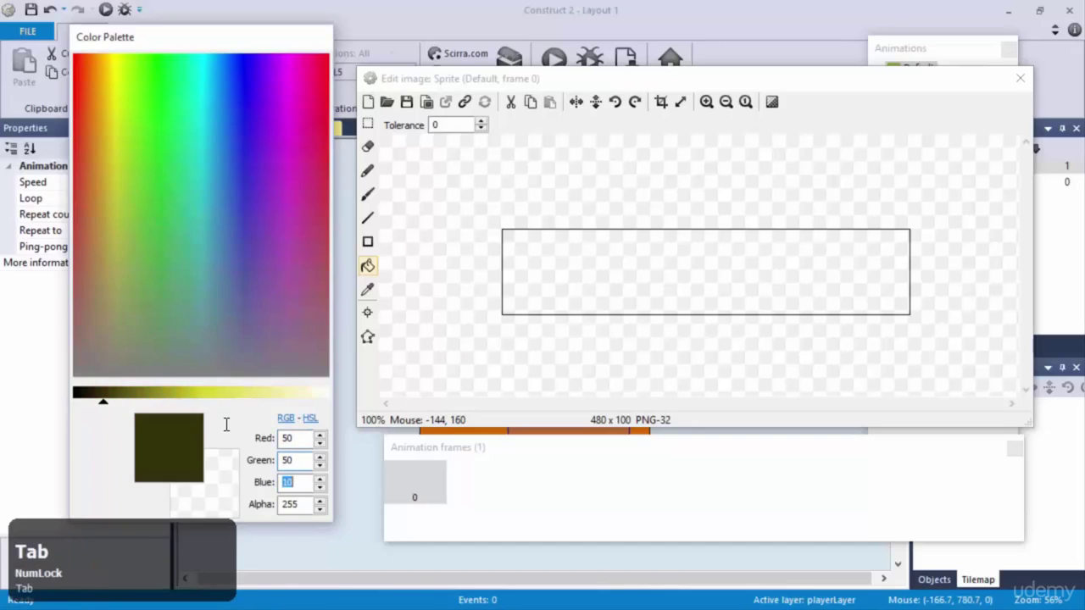
key("Tab")
type("50")
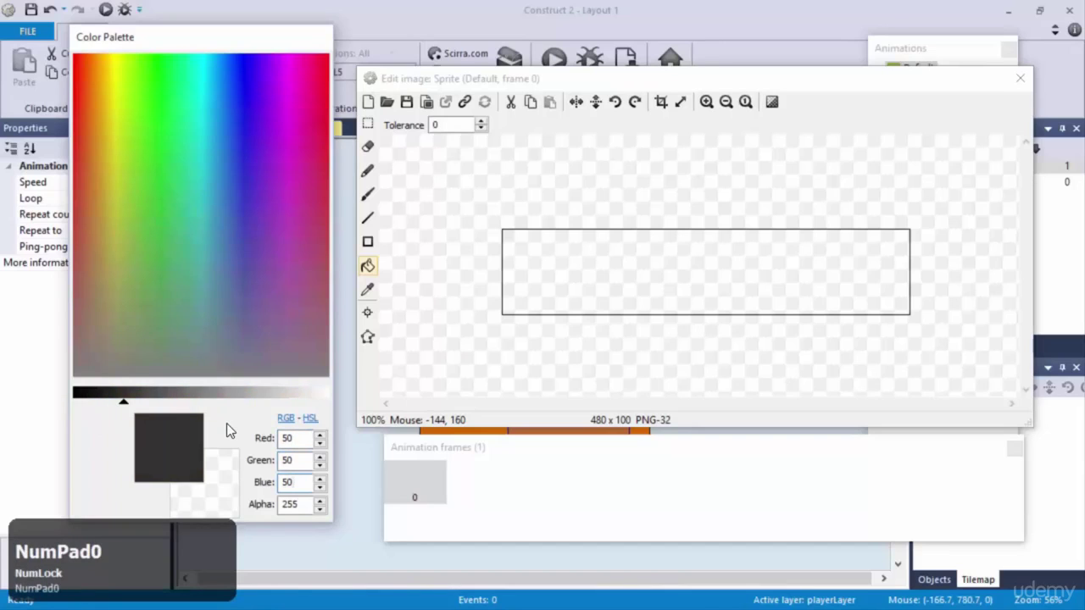
left_click(581, 273)
left_click(1020, 78)
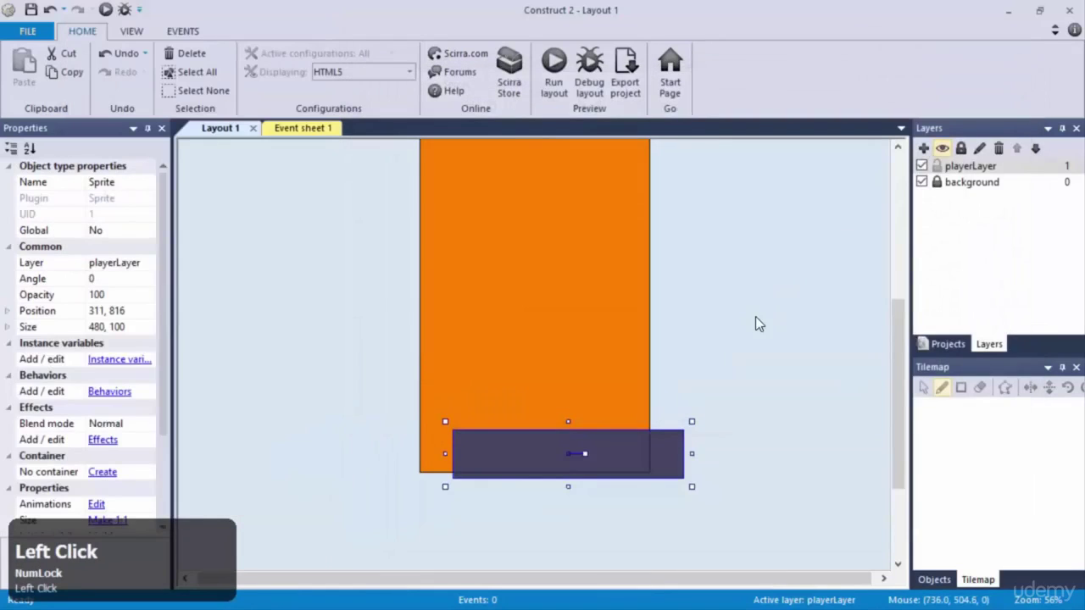
Step: Rename the dark grey sprite as ground
left_click(146, 182)
type("ground")
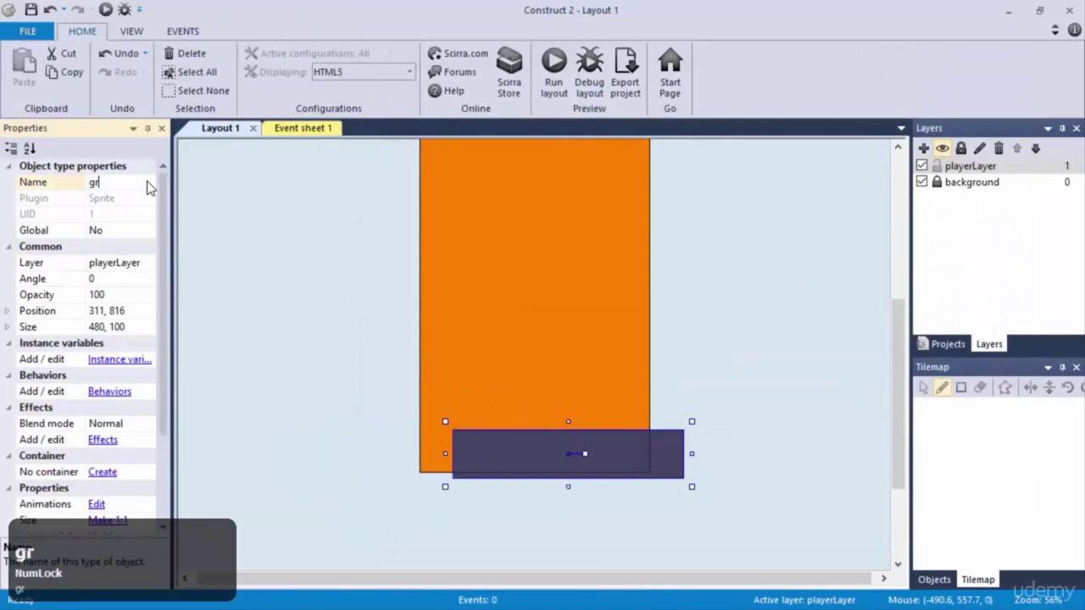
key("Return")
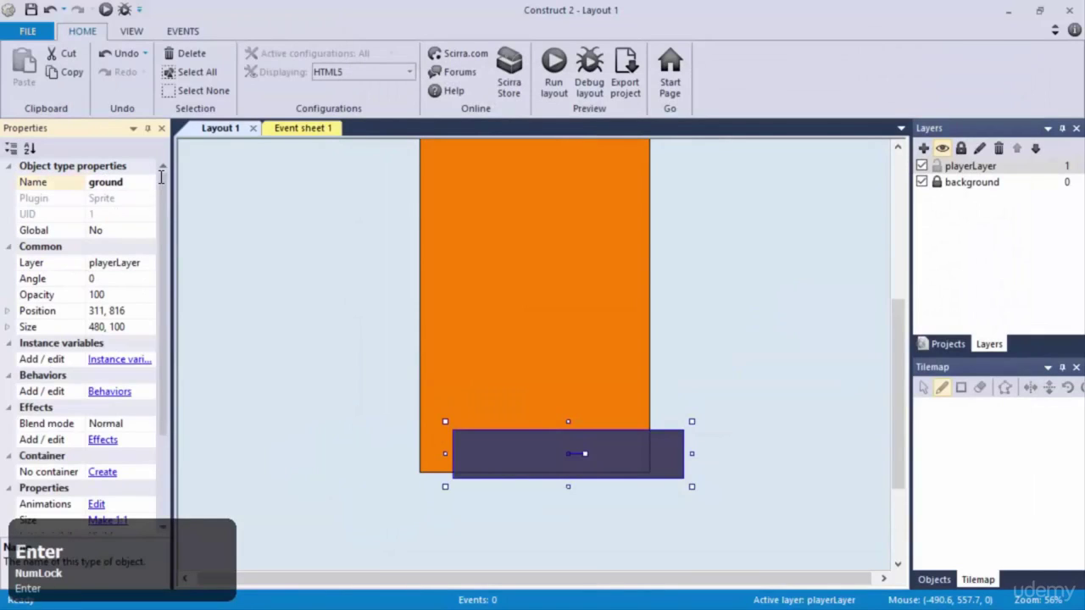
Step: Align the ground sprite with the bottom edge of the orange background and set its X position to 240
left_click_drag(476, 442, 446, 440)
double_click(97, 326)
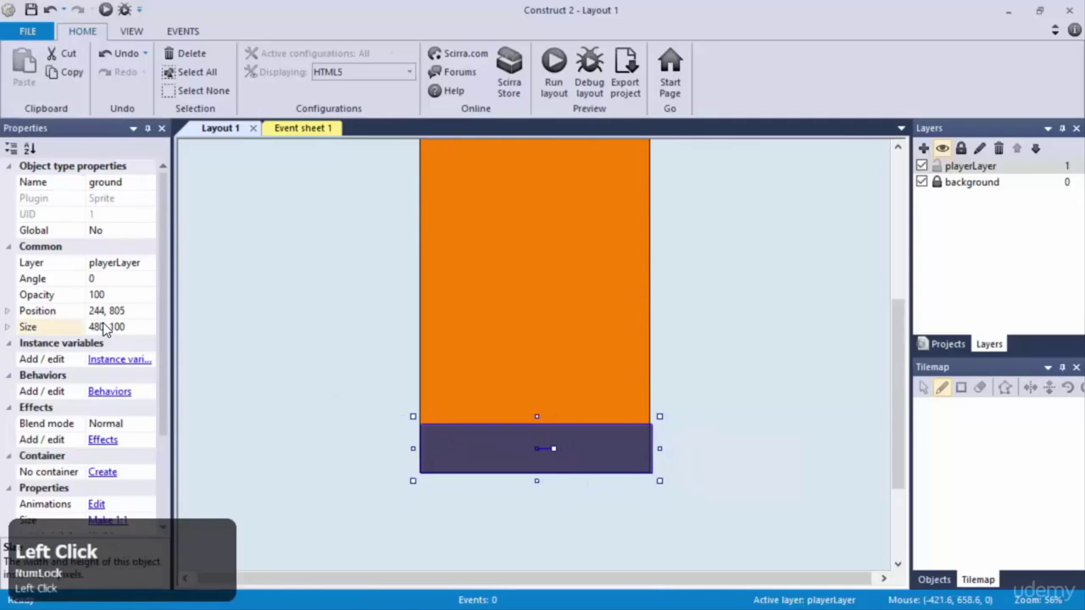
left_click(100, 311)
left_click(104, 312)
key("BackSpace")
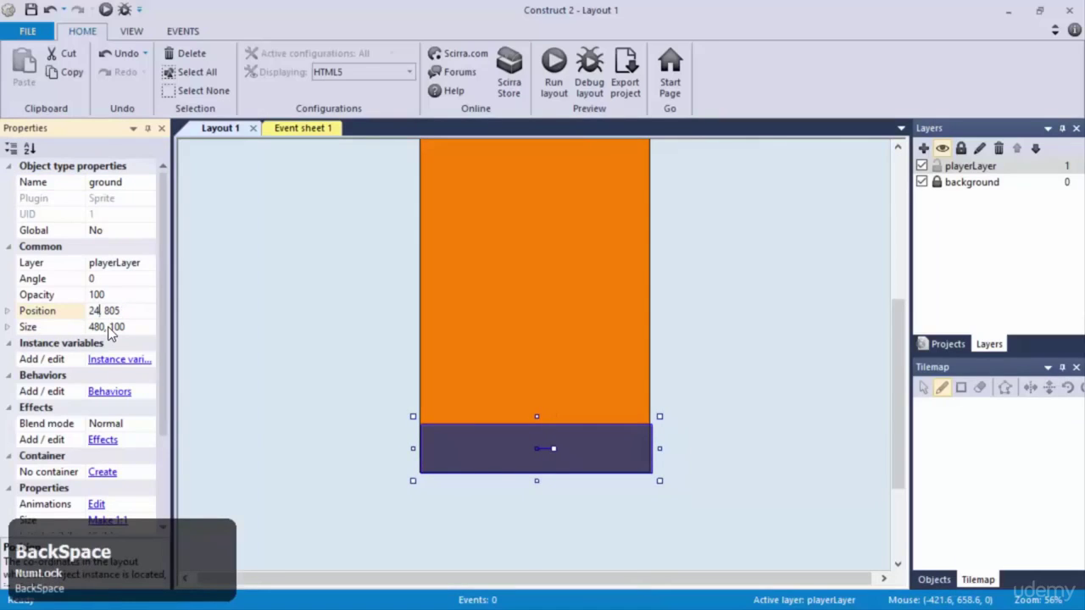
type("0")
key("Return")
left_click(775, 329)
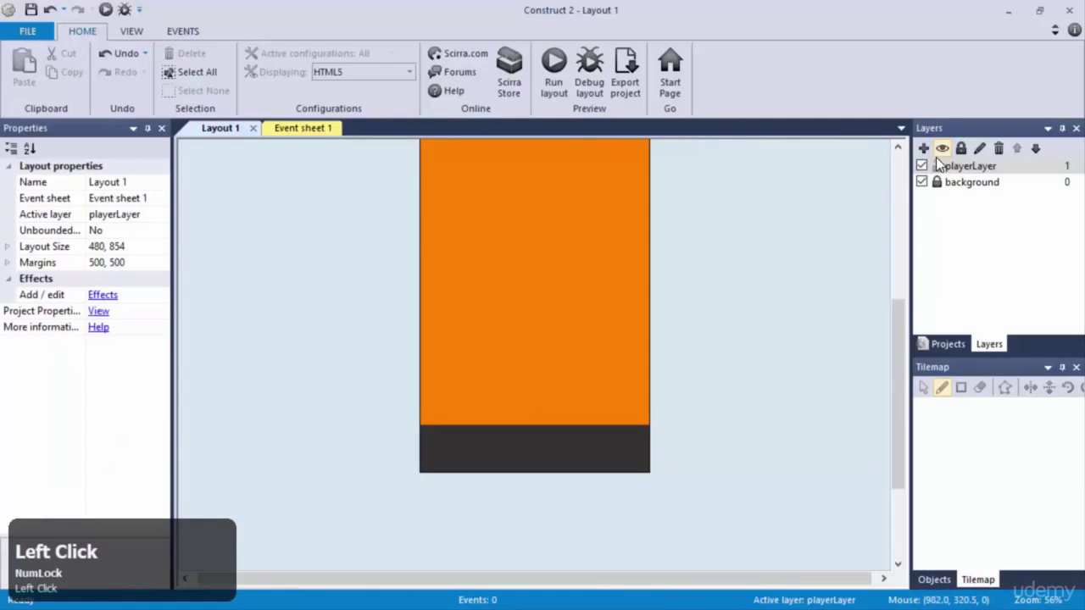
Step: Rename playerLayer as groundLayer and lock it
left_click(963, 170)
left_click(961, 168)
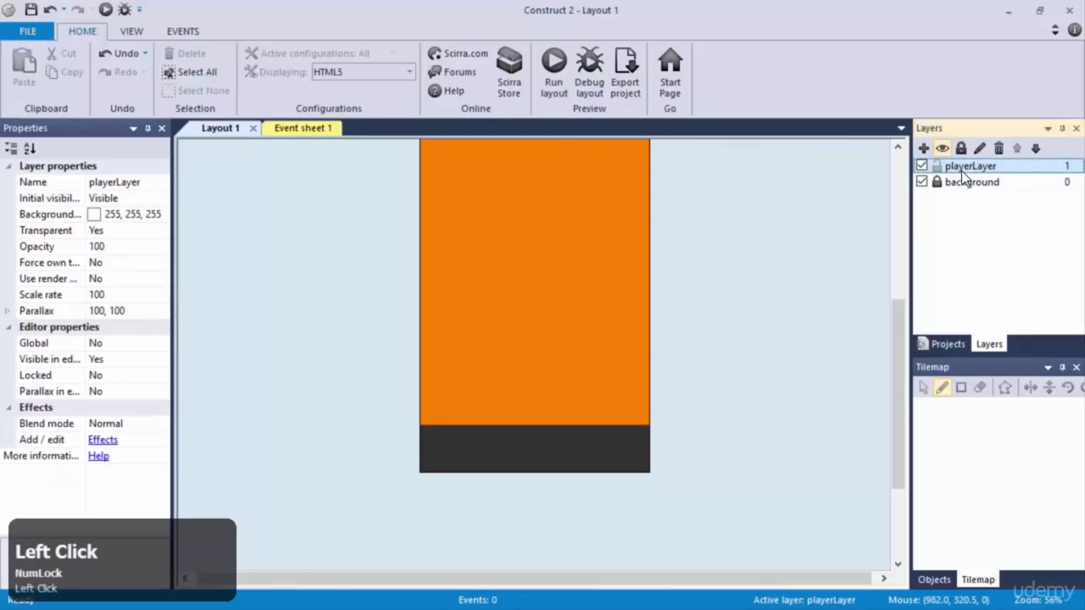
type("groundLayer")
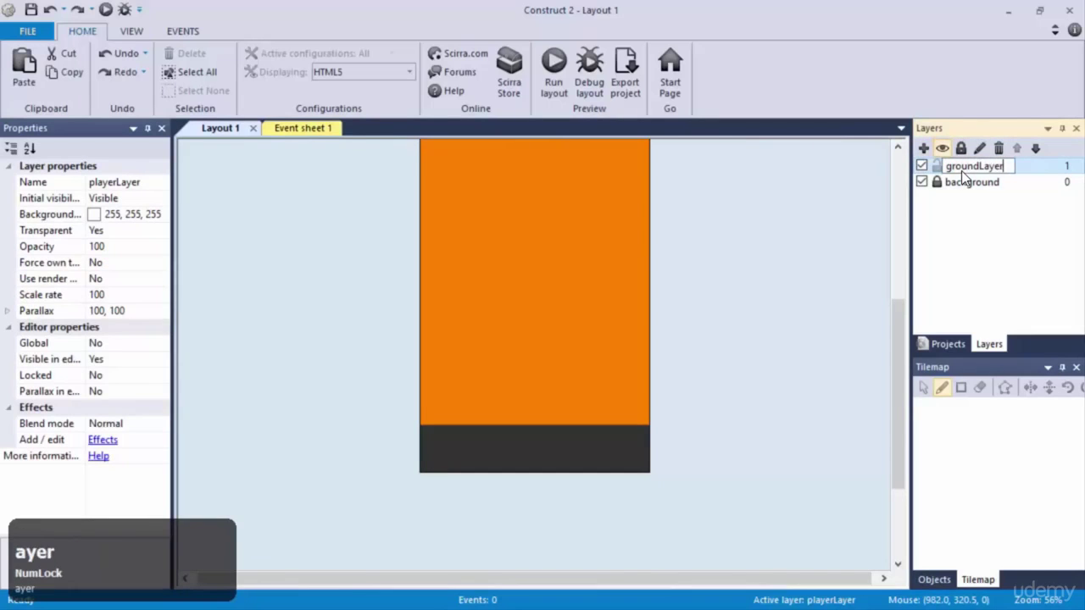
key("Return")
left_click(935, 166)
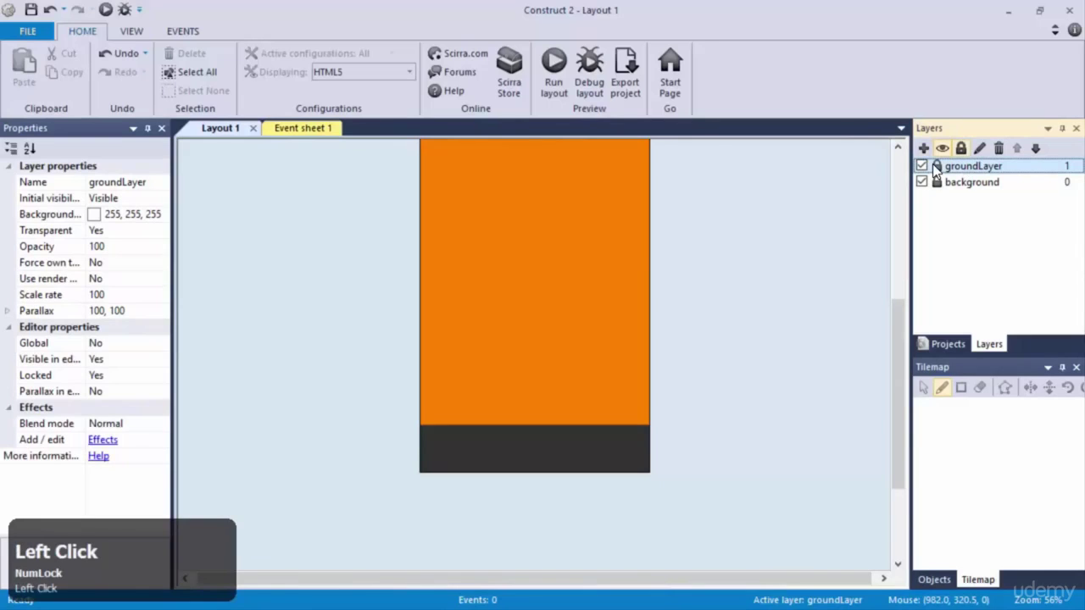
Step: Add a new layer above groundLayer and try selecting the ground sprite to check the lock
left_click(924, 149)
left_click(479, 476)
left_click(492, 462)
left_click(518, 440)
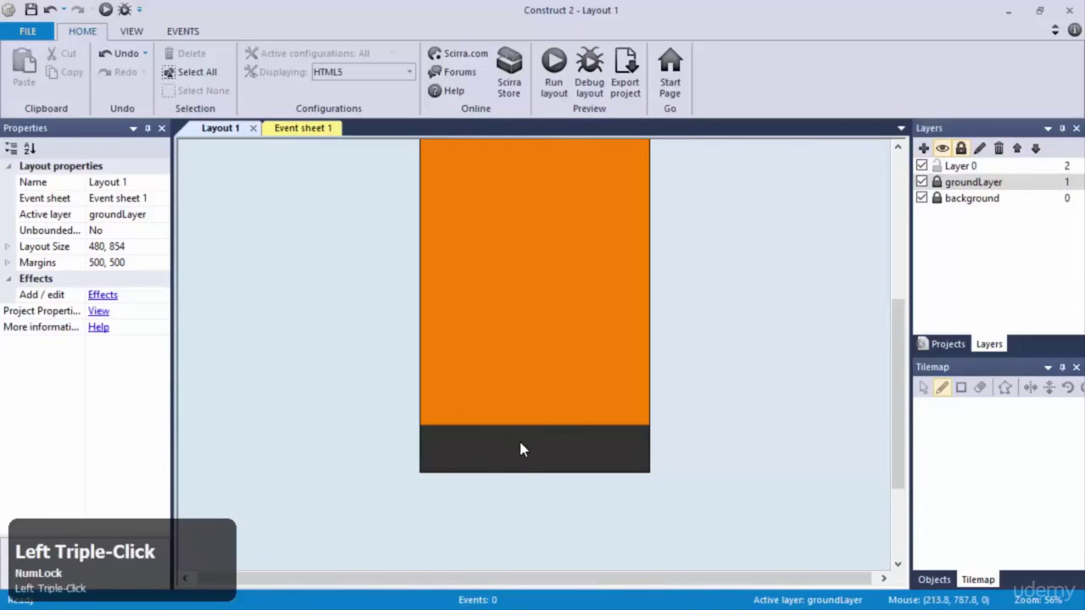
left_click(539, 449)
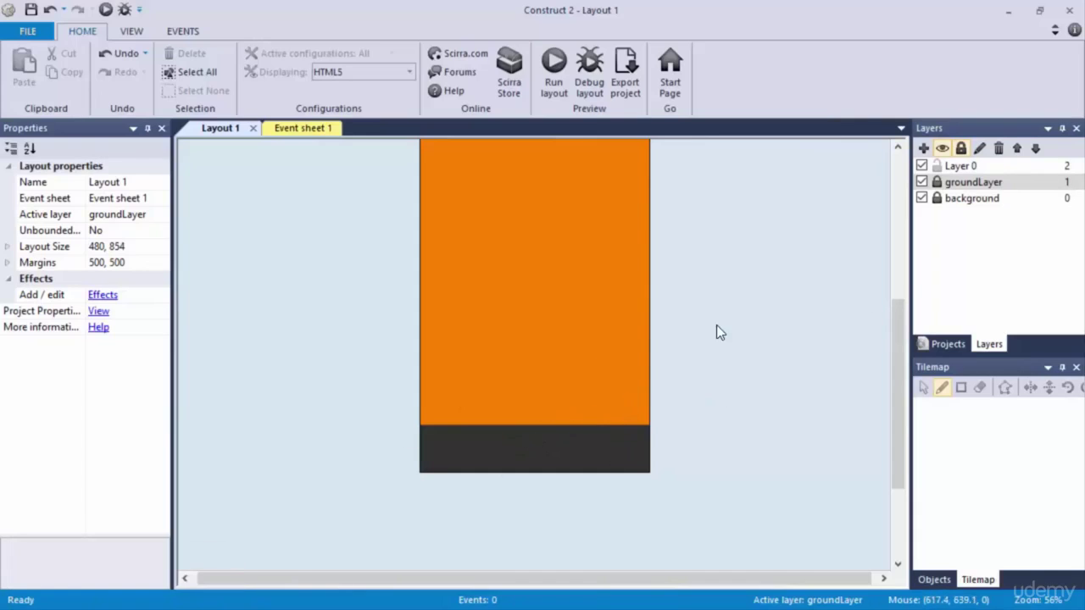
left_click(936, 183)
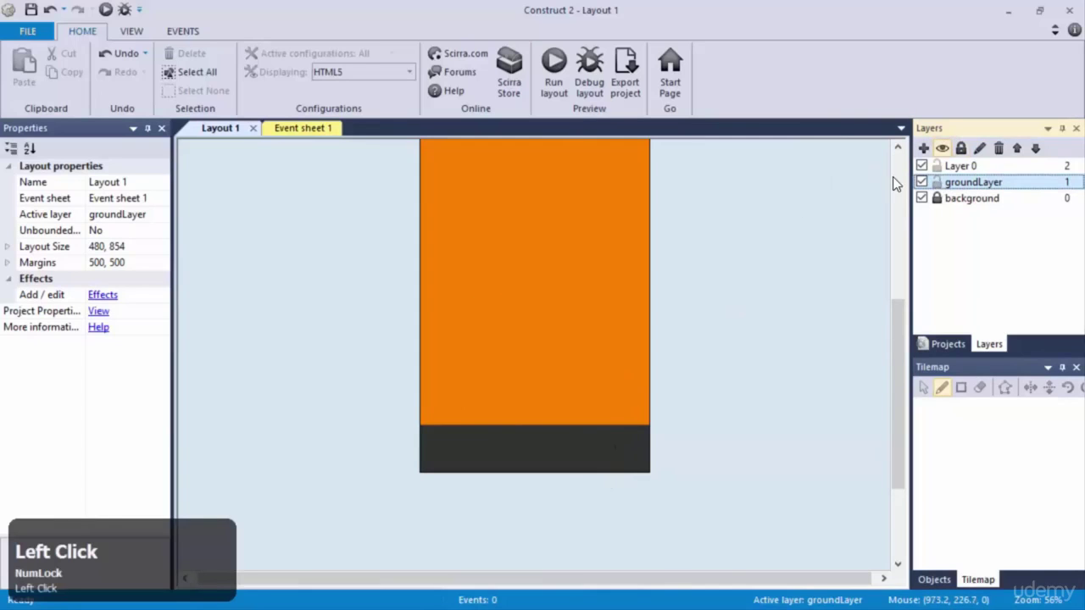
Step: Insert a new Sprite object and place it horizontally centred, just above the top edge of the ground
scroll(562, 424, "up", 4, "ctrl")
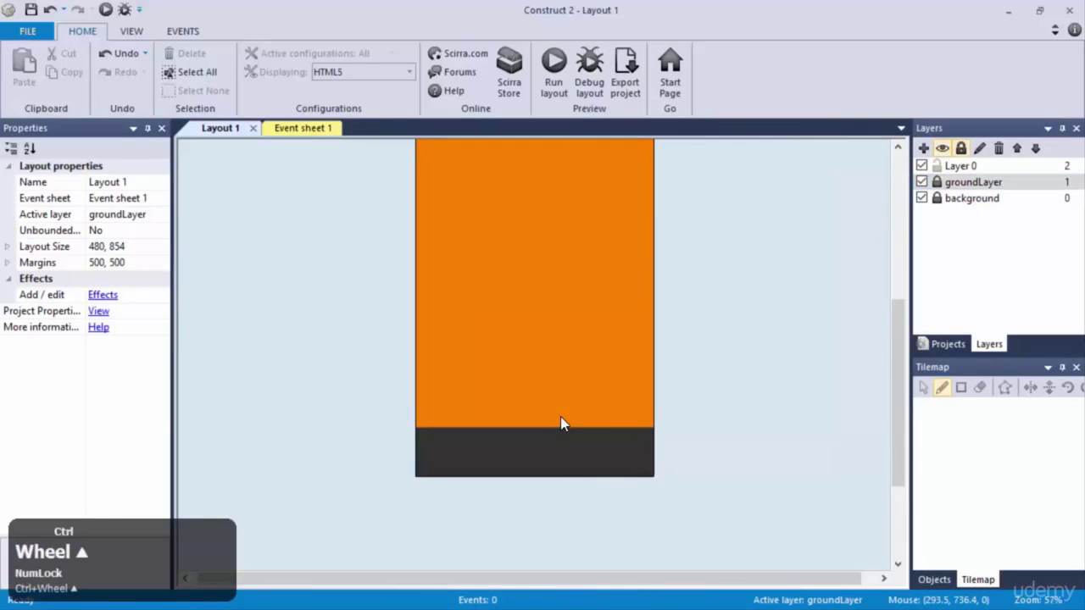
double_click(561, 416)
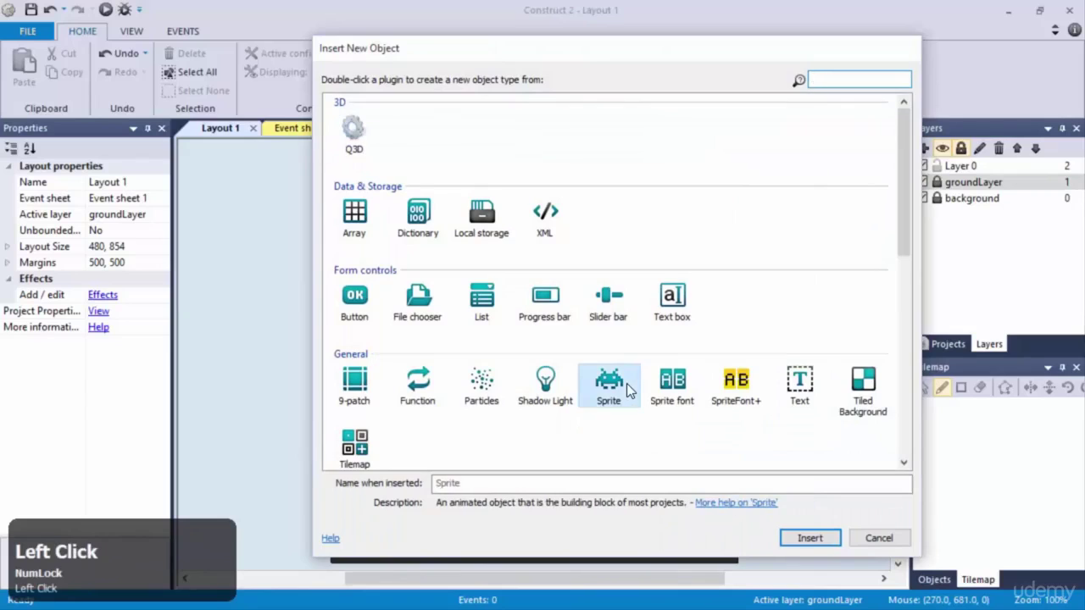
double_click(626, 383)
left_click(543, 459)
Step: Resize the new sprite's image canvas to 40 by 40 pixels
left_click(683, 101)
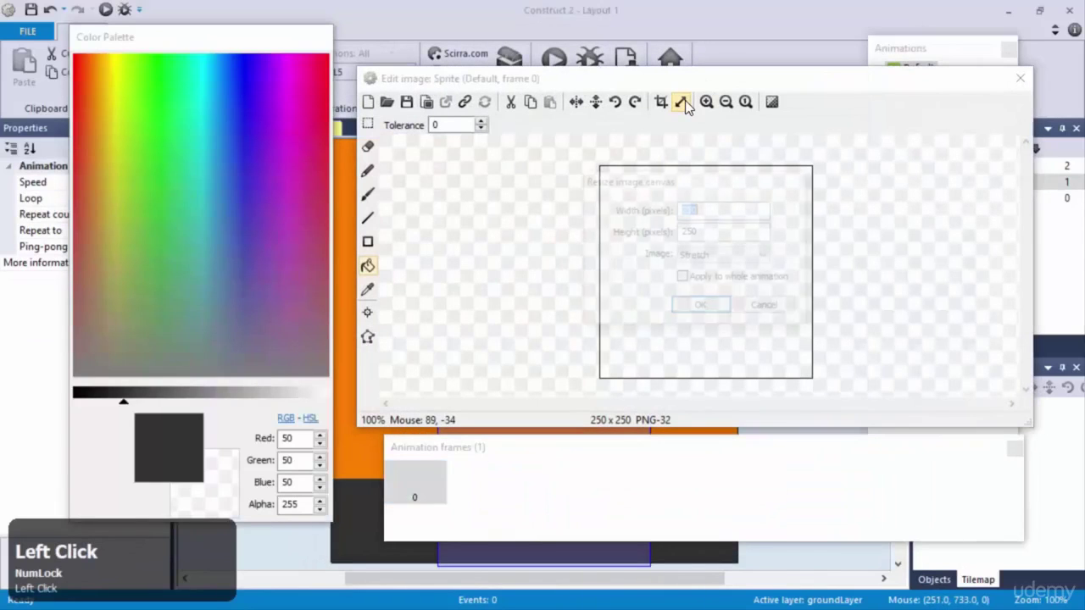
type("40")
key("Tab")
type("40")
key("KP_Enter")
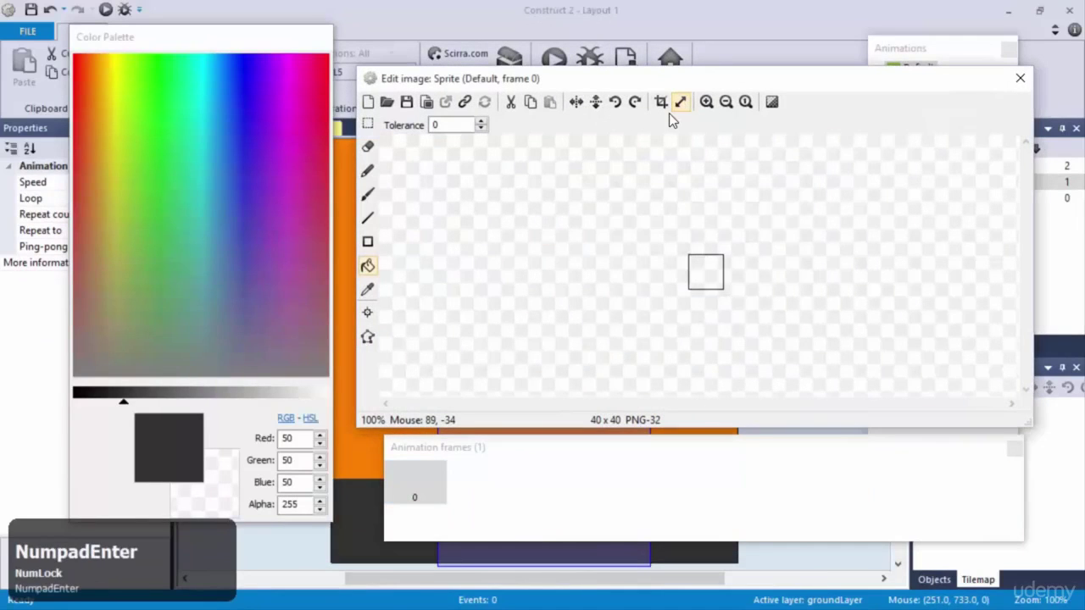
Step: Fill the 40 by 40 sprite image with RGB 250, 250, 250 and close the image editor
left_click(288, 438)
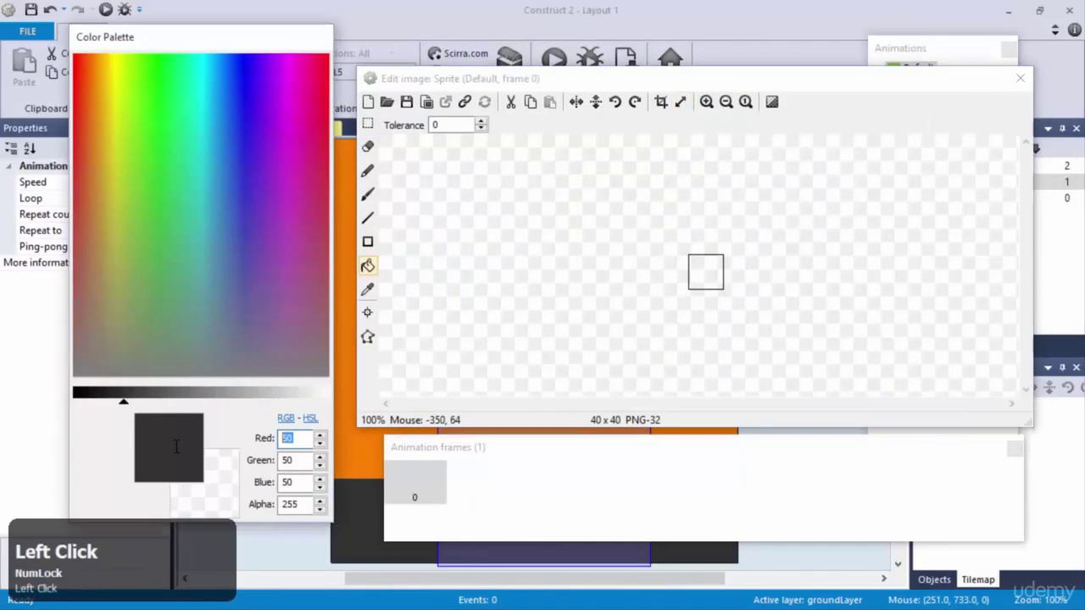
type("250")
key("Tab")
type("250")
key("Tab")
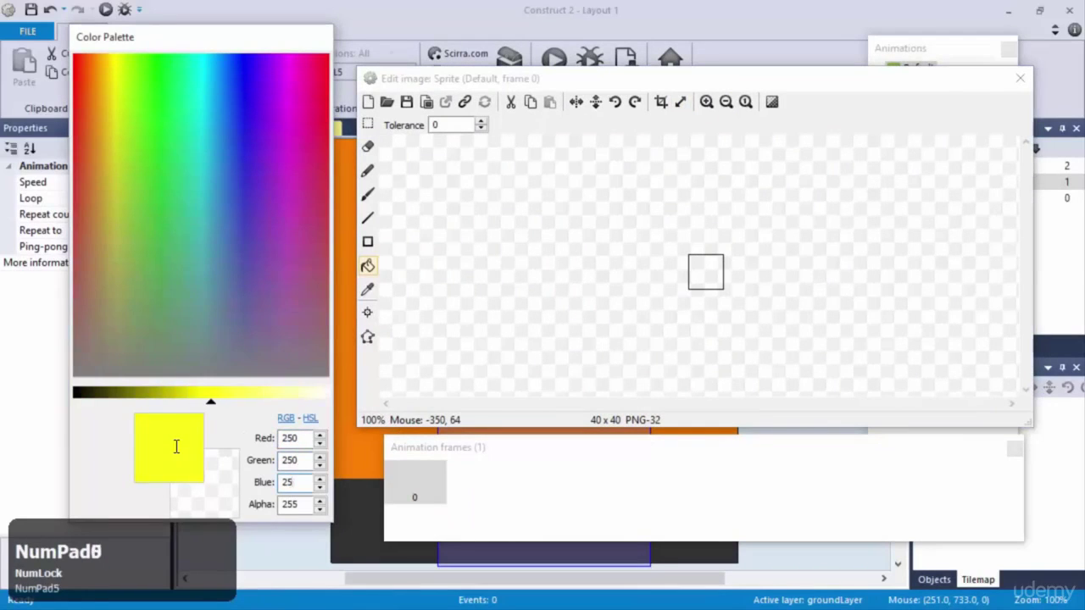
type("250")
left_click(711, 282)
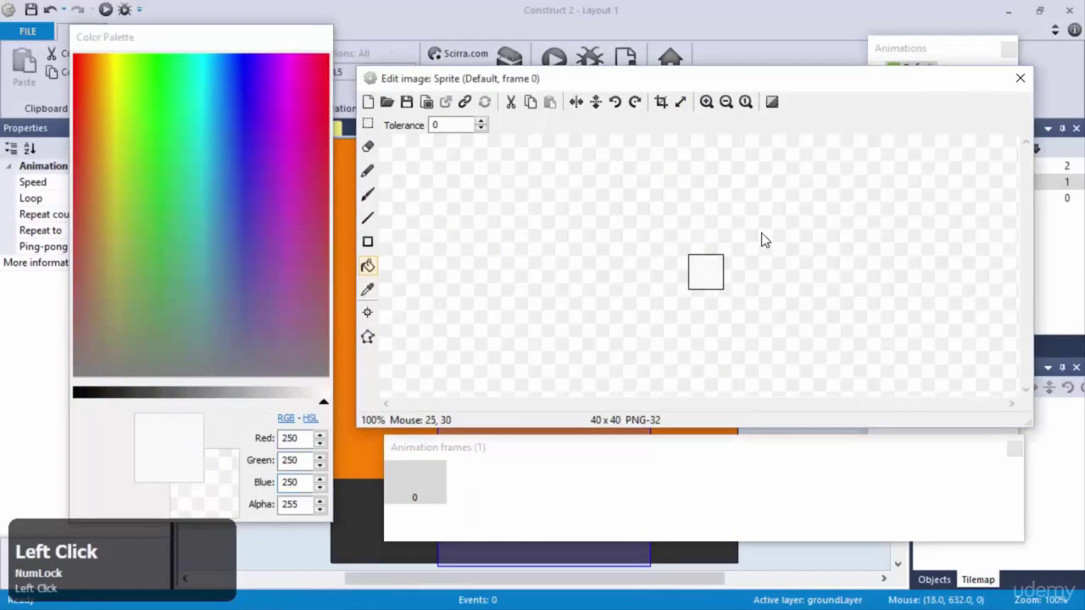
left_click(1020, 78)
Step: Move the white sprite from groundLayer to Layer 0 by cutting and pasting it just above the ground, relocking groundLayer
left_click(556, 472)
double_click(543, 465)
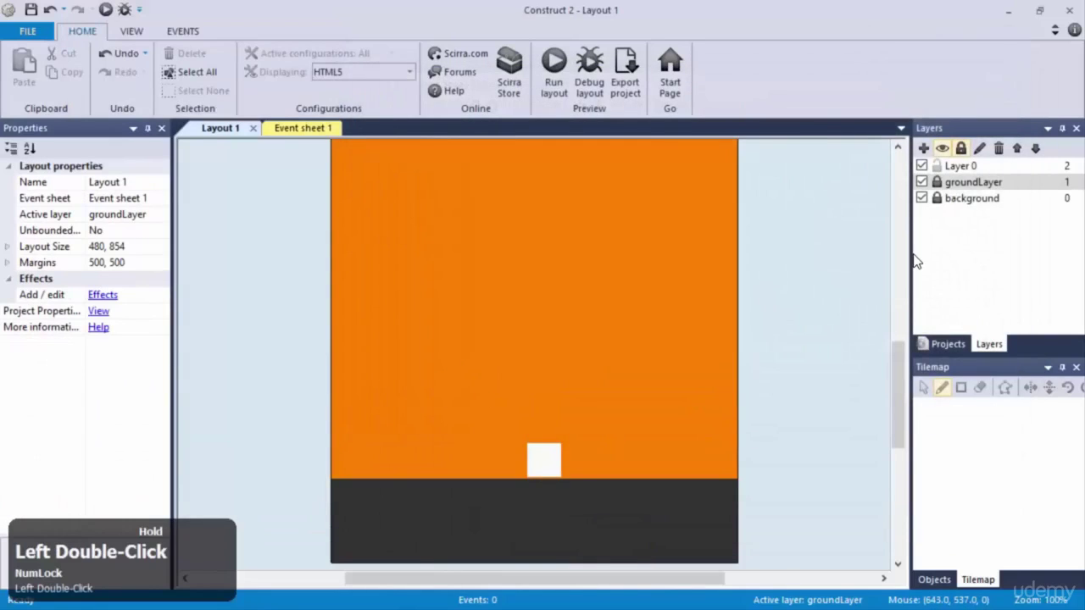
left_click(937, 183)
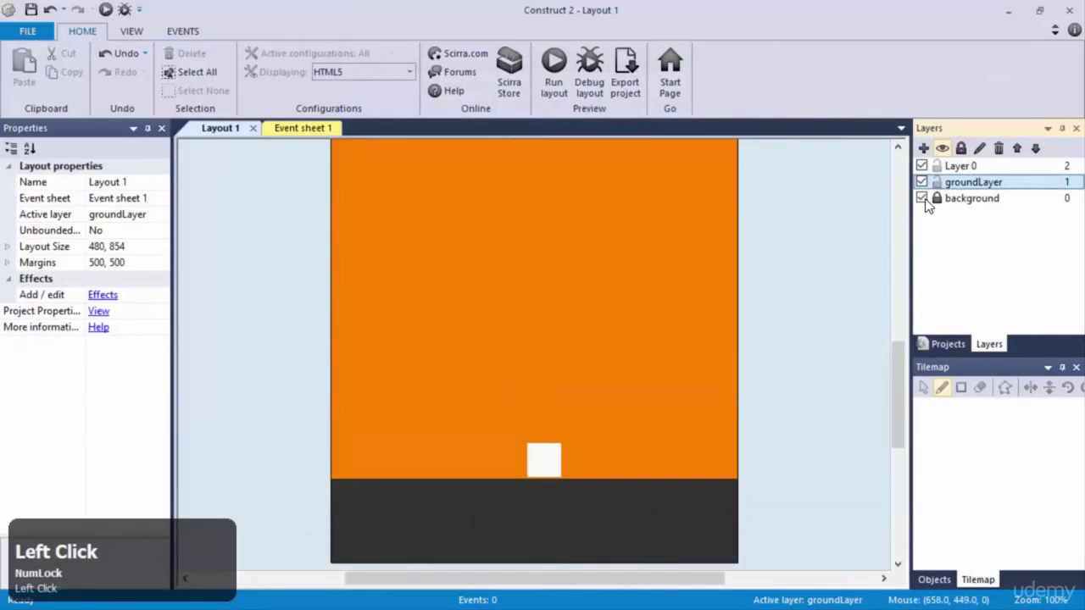
left_click(547, 459)
key("ctrl+x")
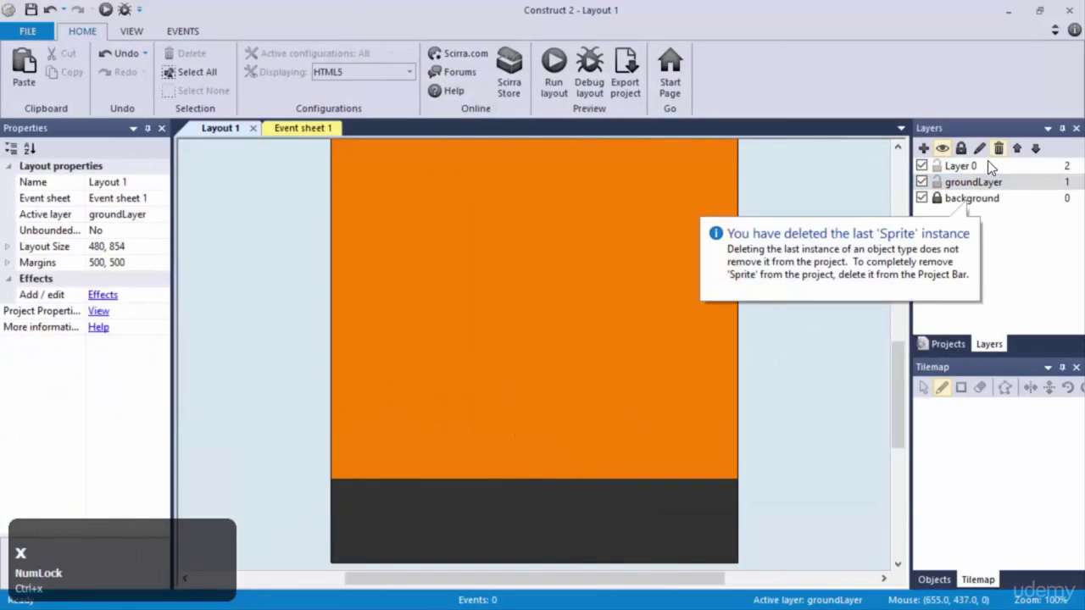
left_click(958, 166)
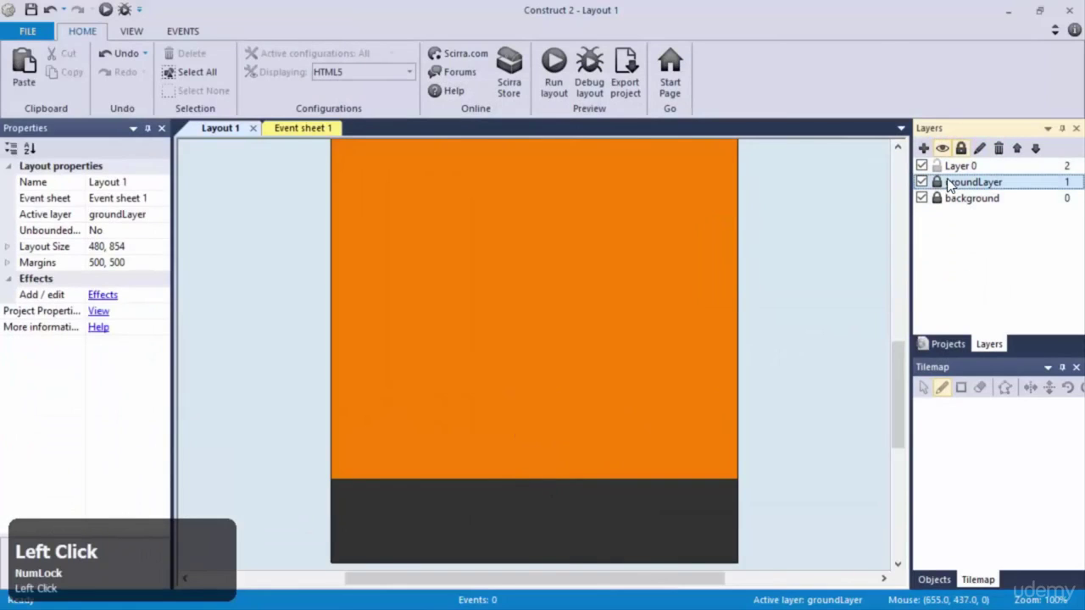
key("ctrl+v")
left_click(527, 448)
left_click_drag(528, 447, 532, 461)
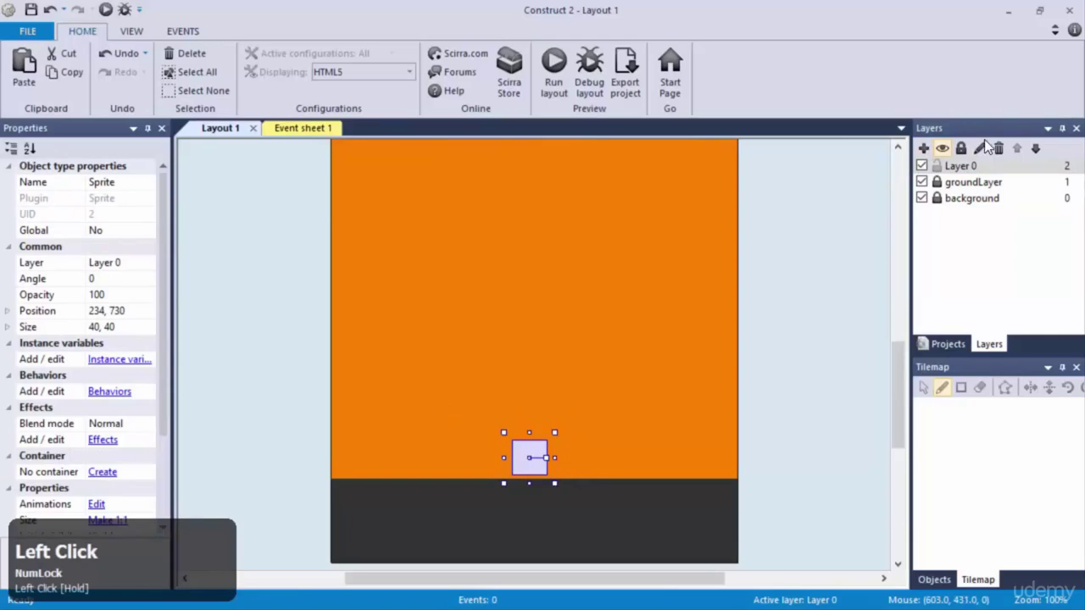
Step: Rename Layer 0 as playerLayer
left_click(963, 167)
key("F2")
type("playerLayer")
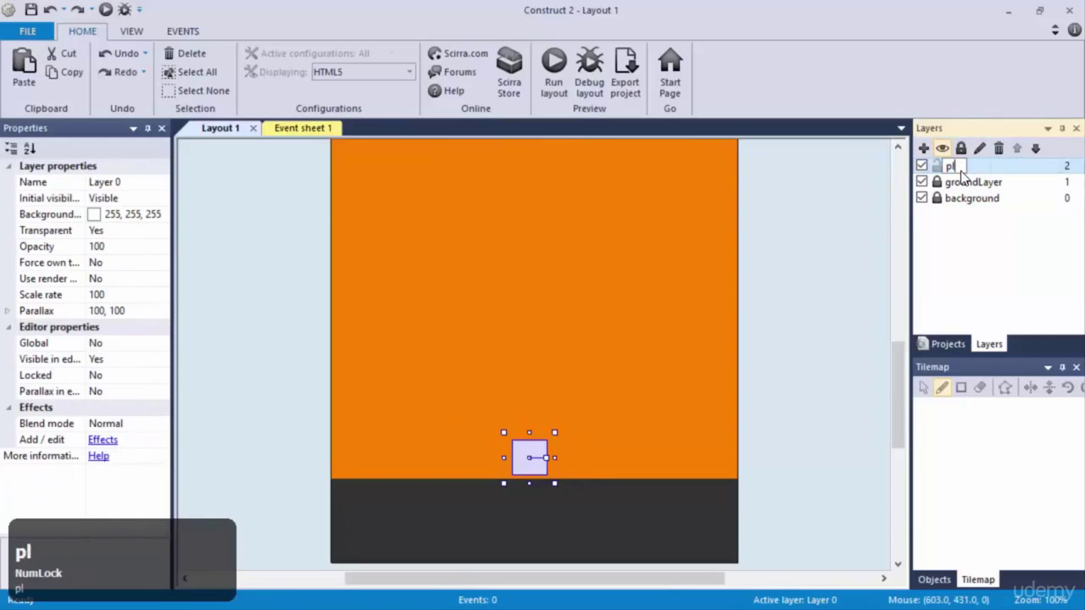
key("Return")
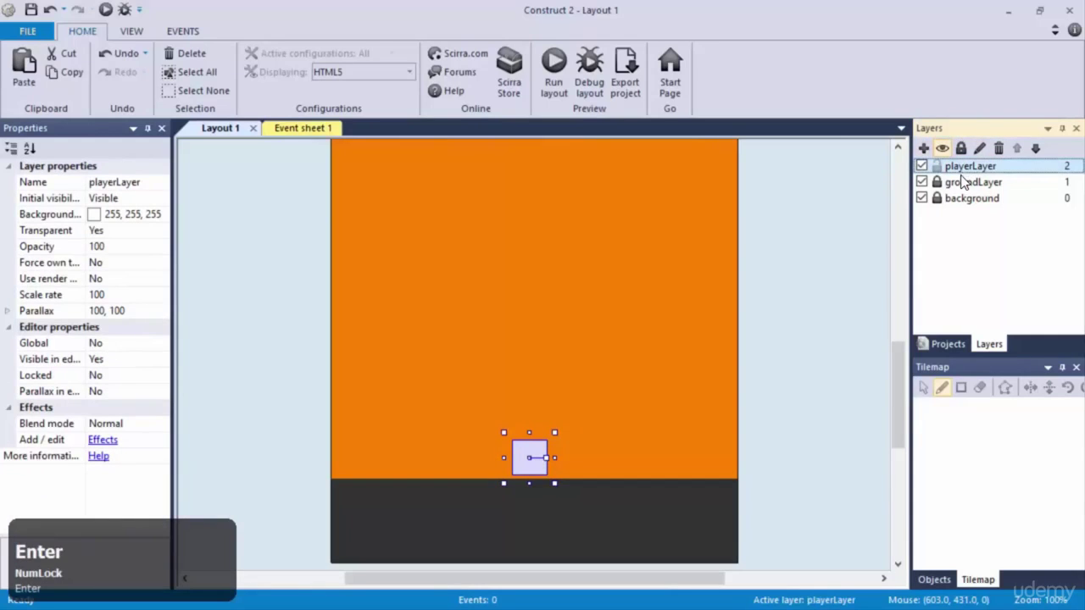
Step: Place the white sprite on the ground's top edge at about 230, 735 and check its position against the layout size
left_click_drag(521, 459, 498, 458)
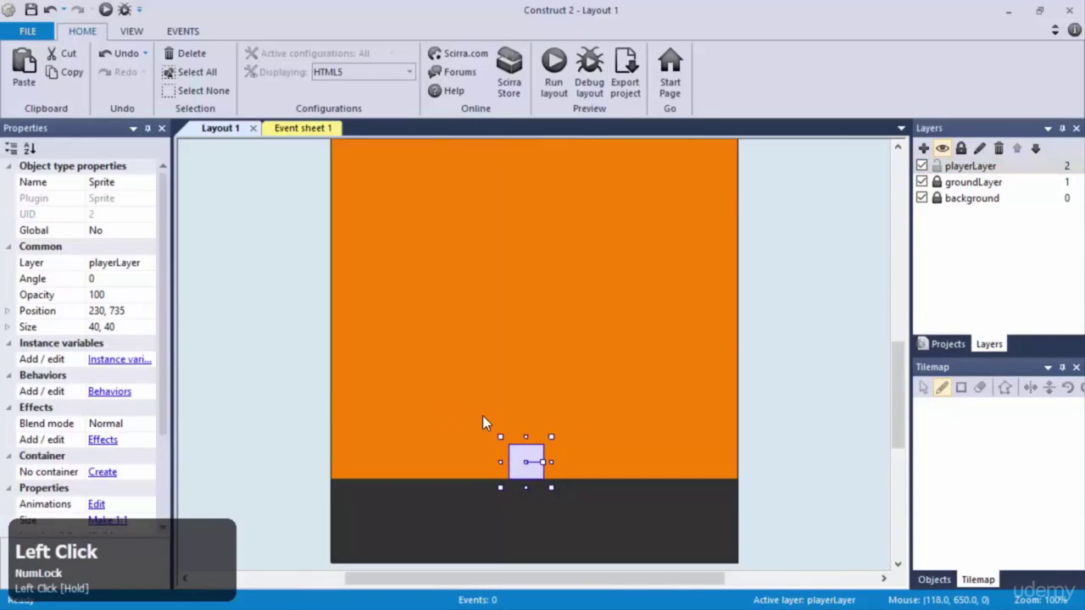
left_click(476, 413)
left_click(129, 249)
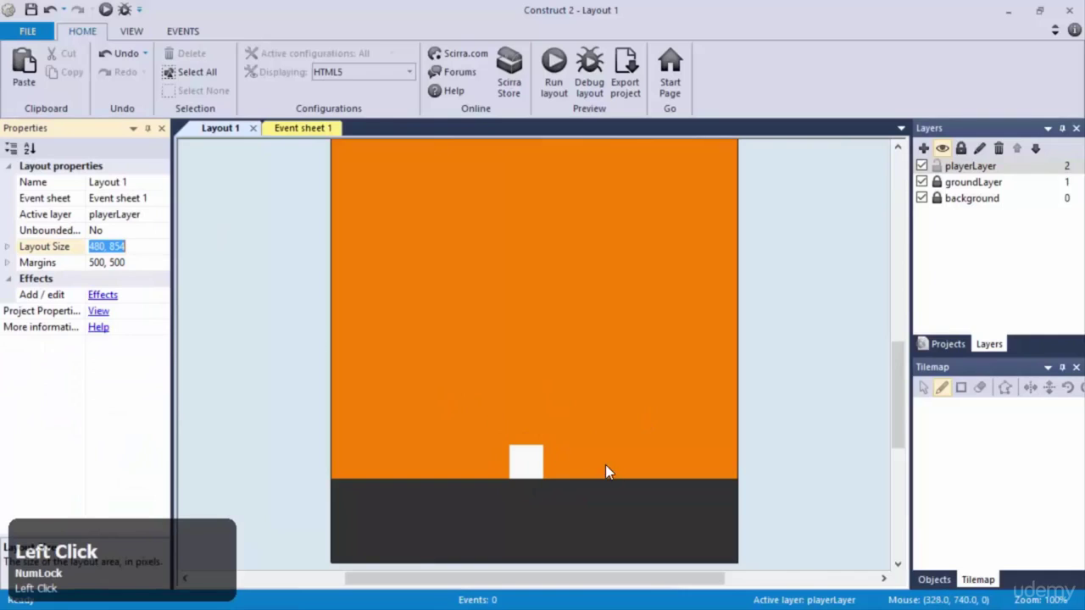
left_click(523, 461)
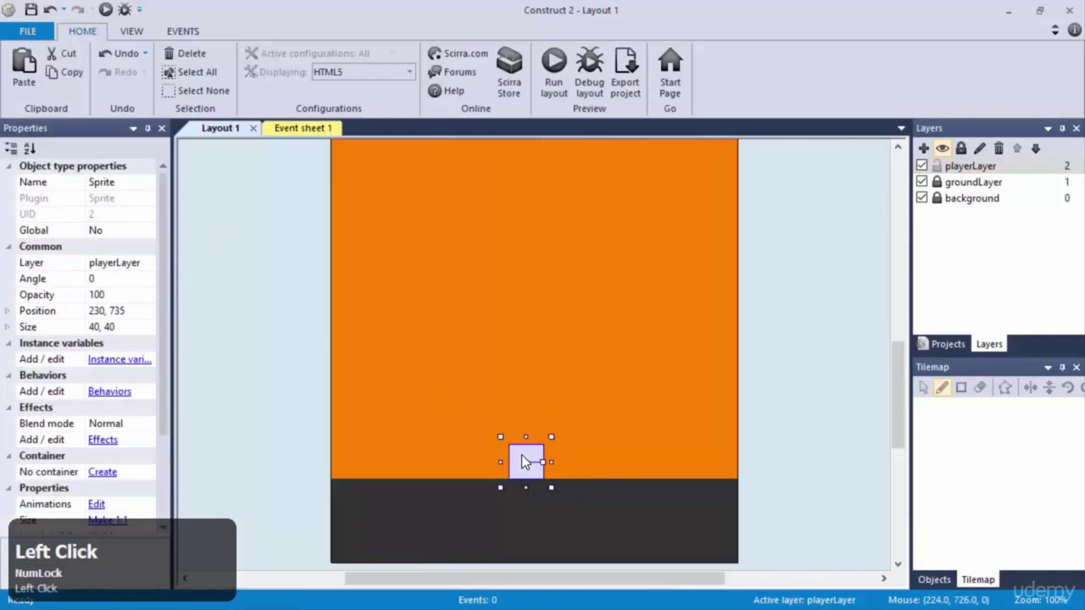
left_click(129, 314)
left_click(141, 311)
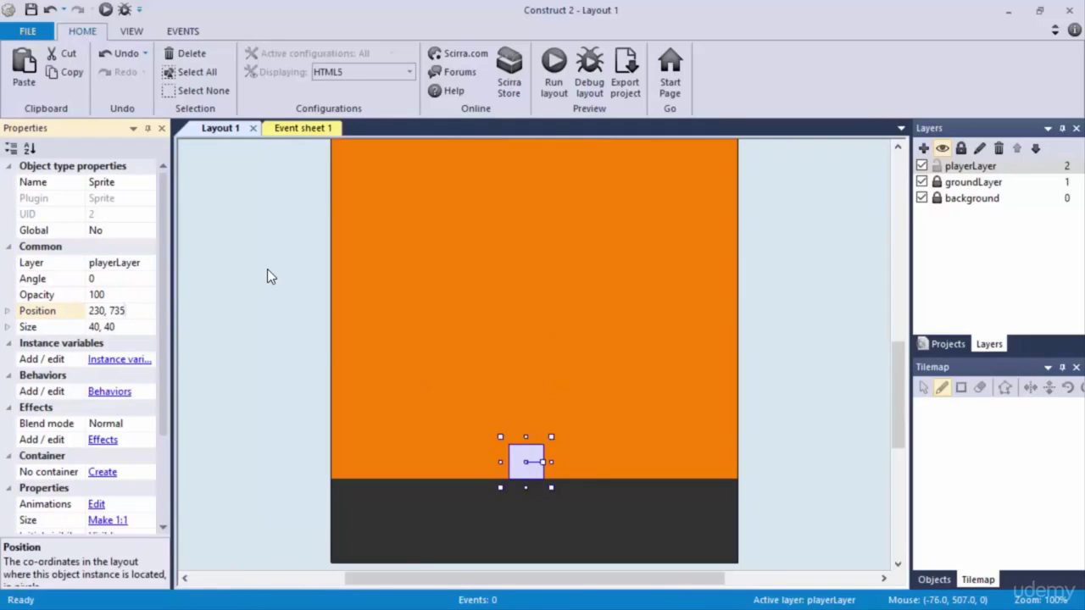
scroll(551, 348, "up", 1)
scroll(550, 348, "down", 1)
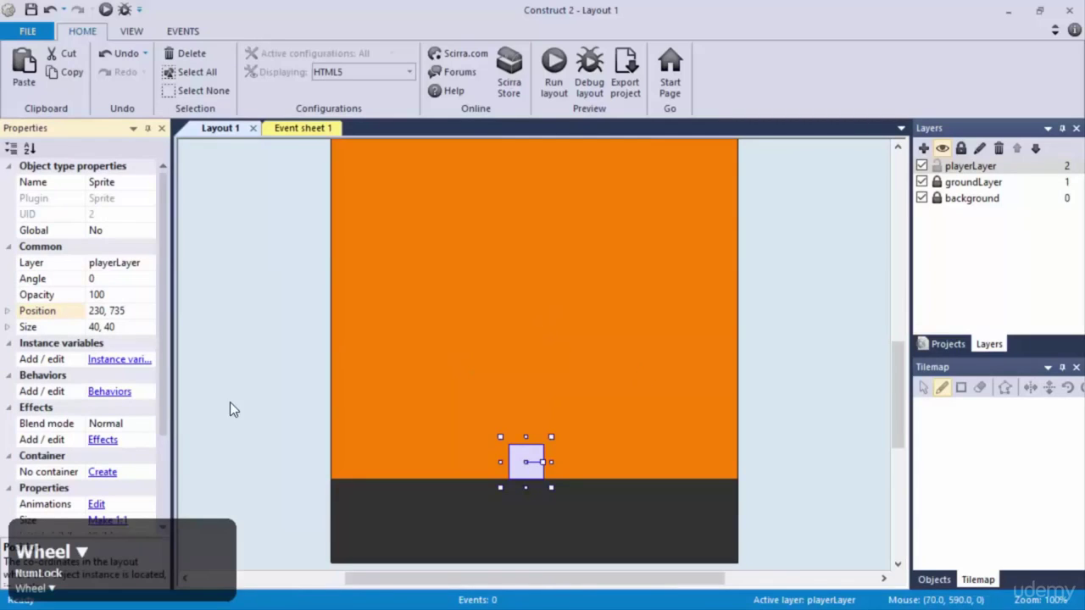
Step: Insert a Touch object into the project
double_click(272, 273)
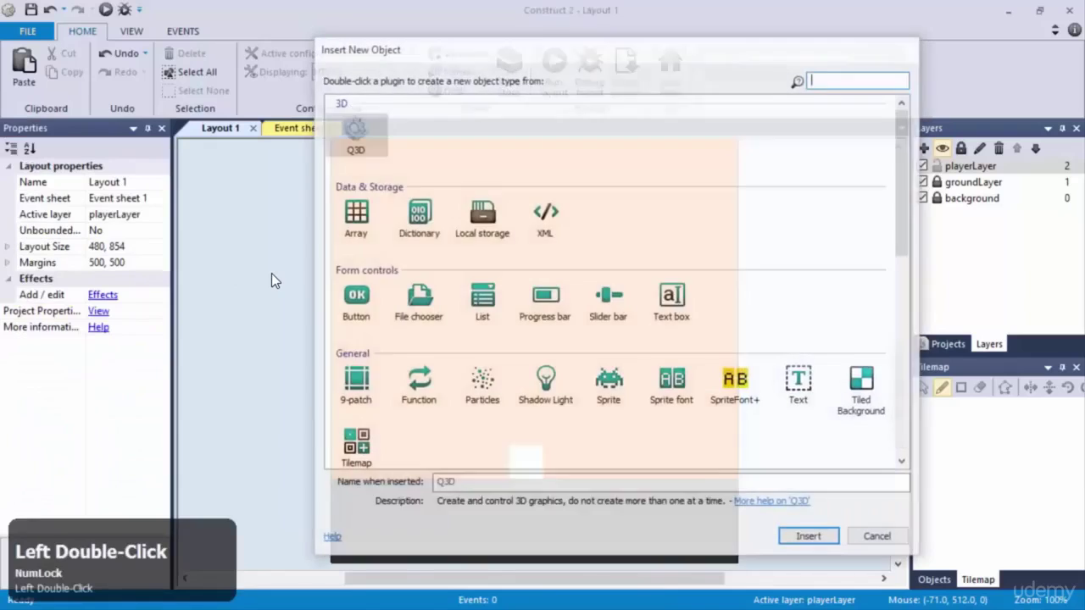
scroll(691, 407, "down", 1)
scroll(691, 407, "down", 1)
double_click(534, 247)
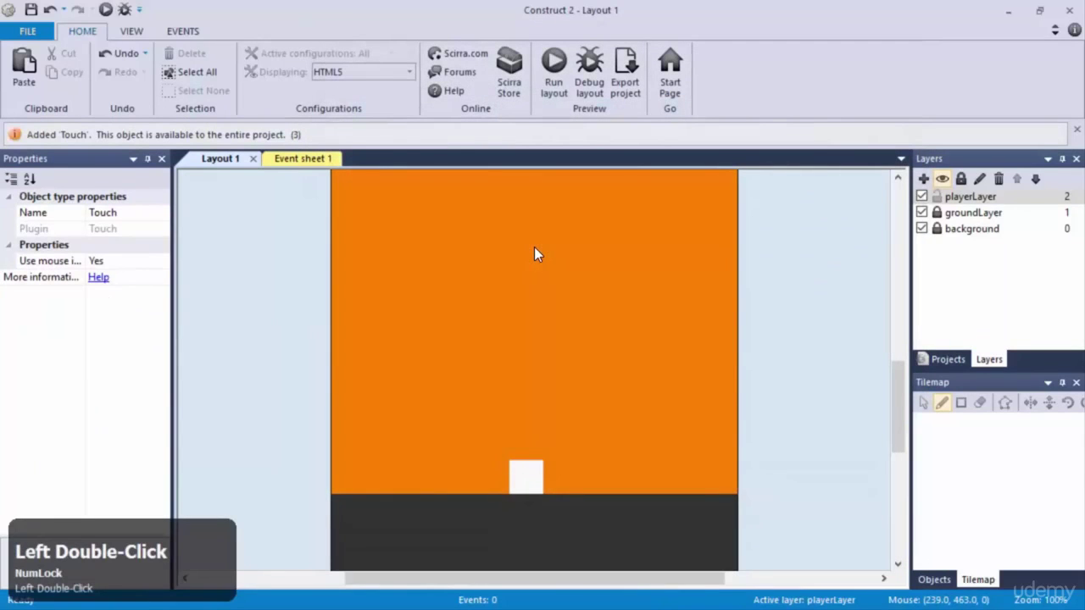
Step: Insert another Sprite object outside the layout, beside its upper-left corner, at about -87, 47
scroll(490, 346, "up", 3)
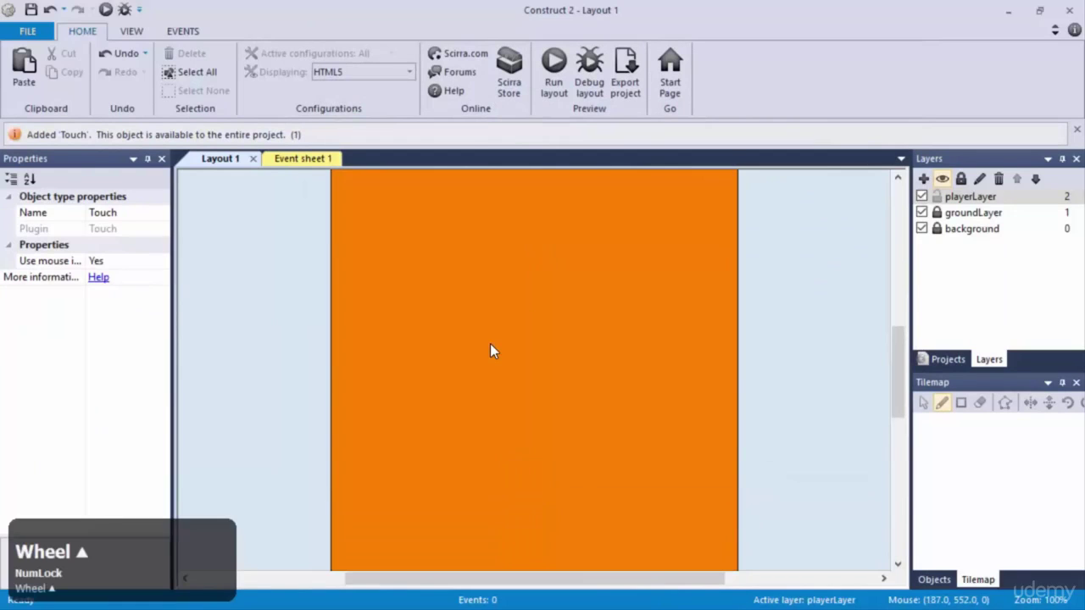
scroll(490, 346, "down", 2)
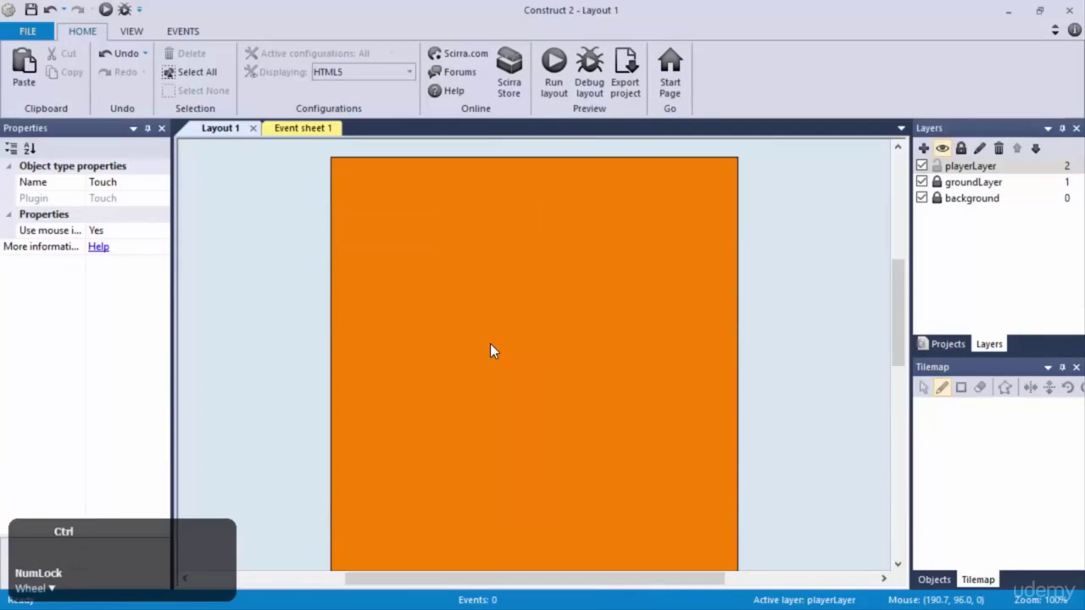
scroll(490, 346, "down", 3, "ctrl")
scroll(490, 351, "down", 1)
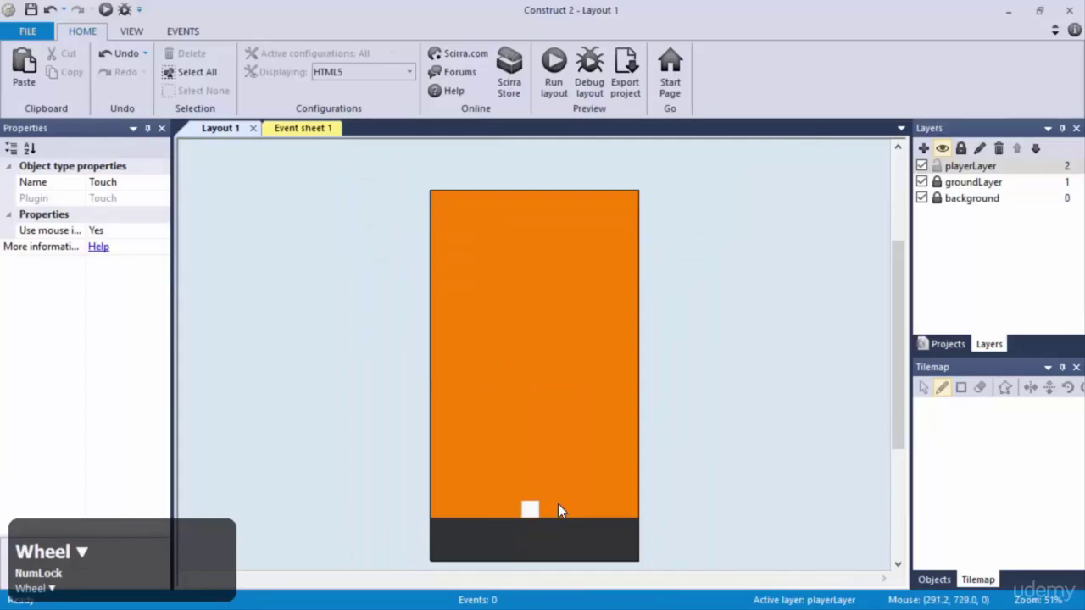
left_click(533, 509)
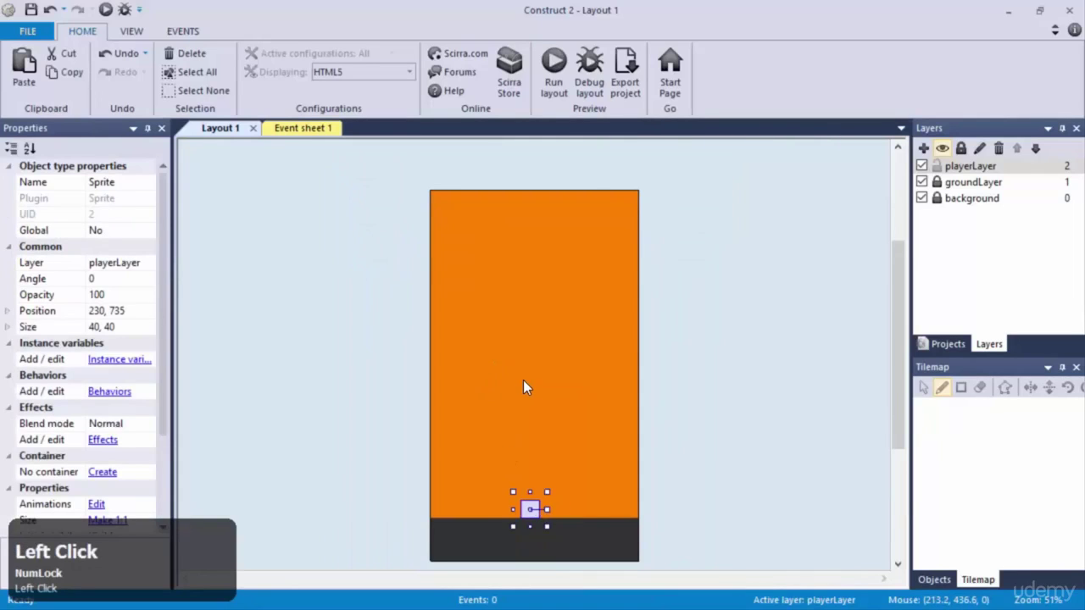
double_click(369, 200)
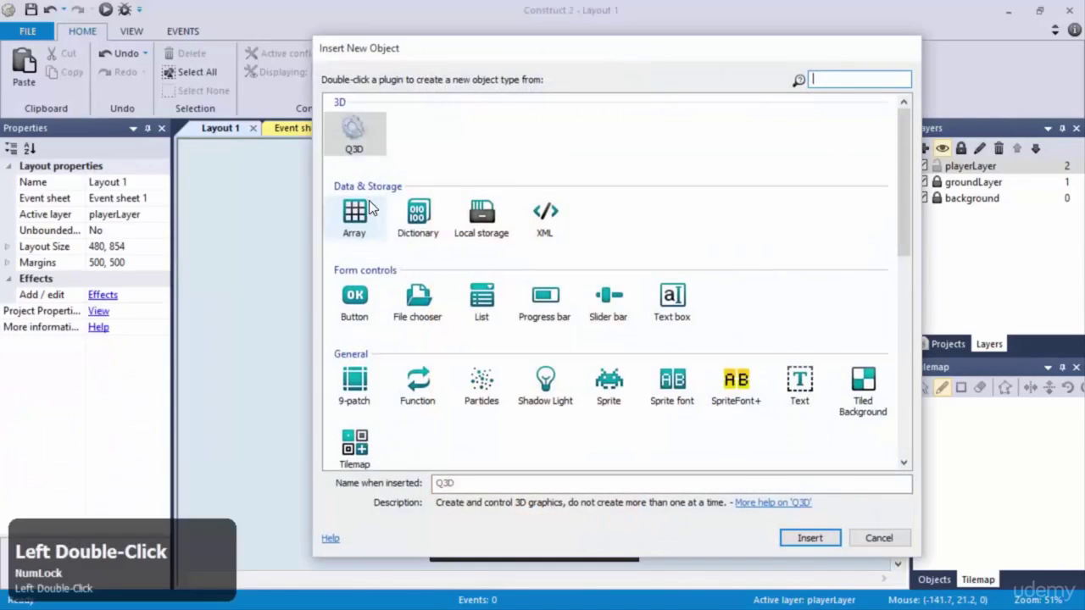
double_click(609, 381)
left_click(392, 209)
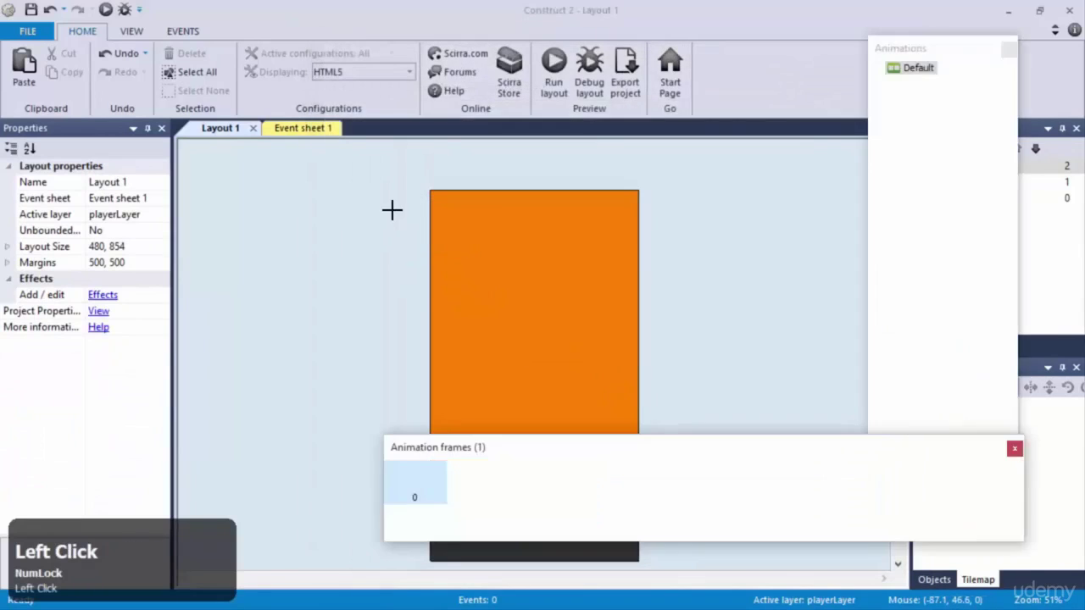
Step: Resize the second sprite's image canvas to 10 by 150 pixels
left_click(684, 103)
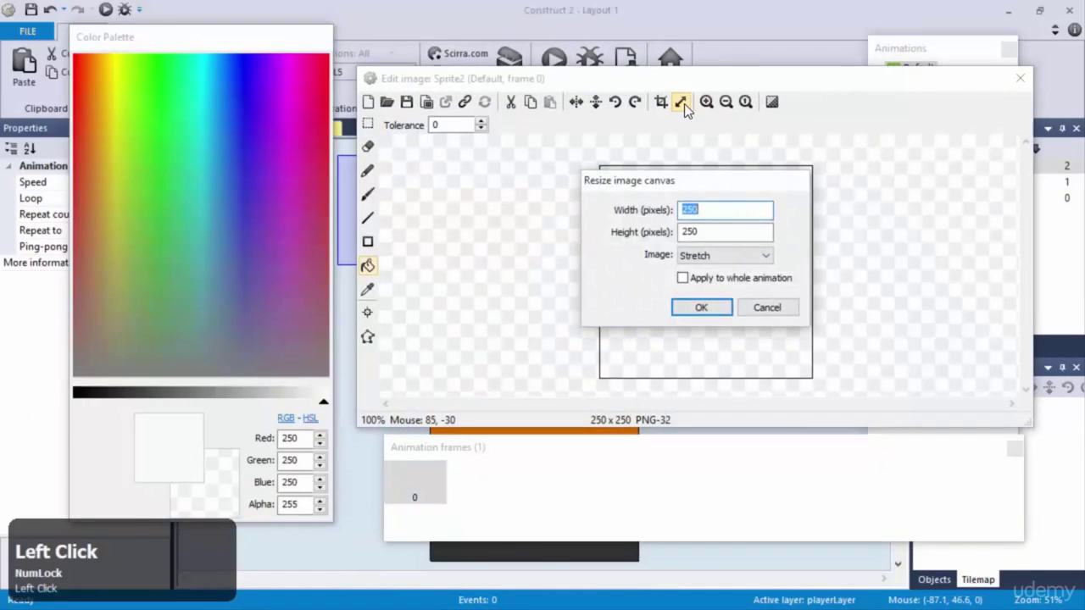
type("10")
key("Tab")
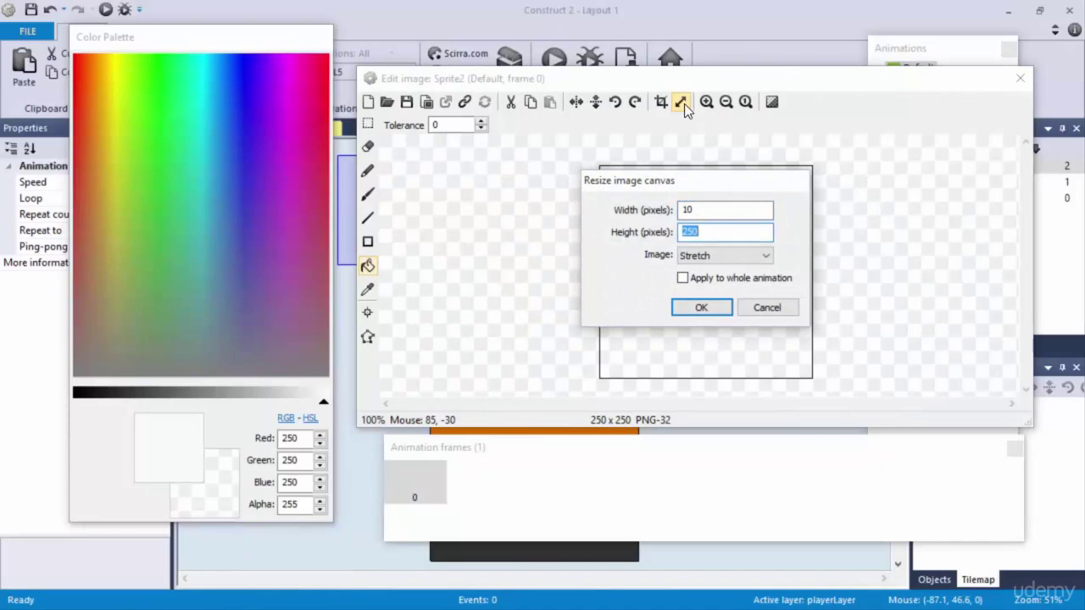
type("150")
key("Return")
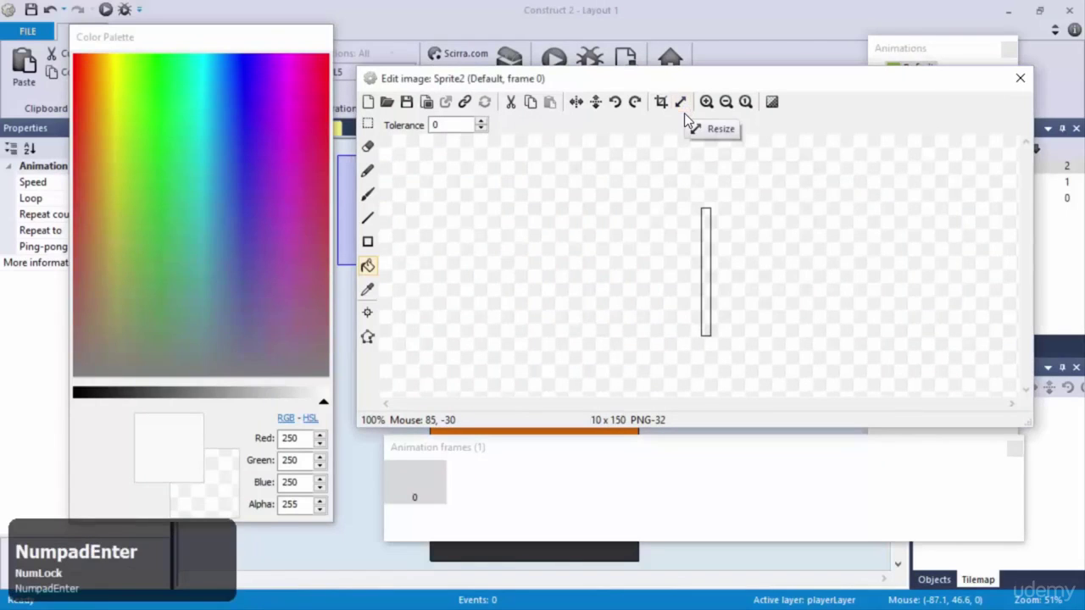
Step: Reduce the narrow image canvas's height to 100 pixels
left_click(684, 103)
key("Tab")
type("100")
key("Return")
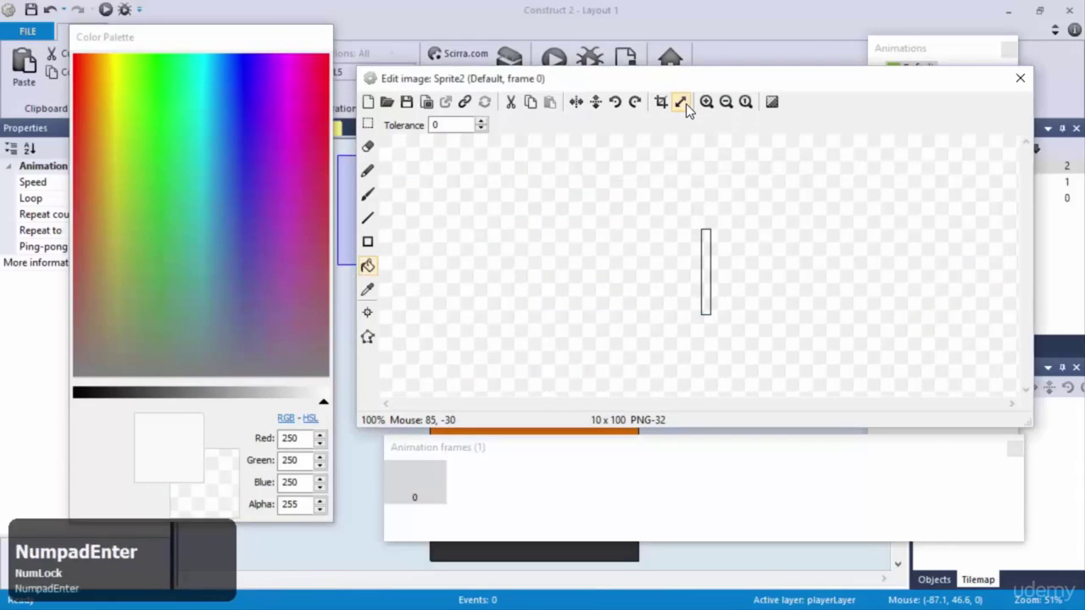
Step: Fill the 10 by 100 image with dark grey RGB 50, 50, 50 and close the image editor
left_click(293, 438)
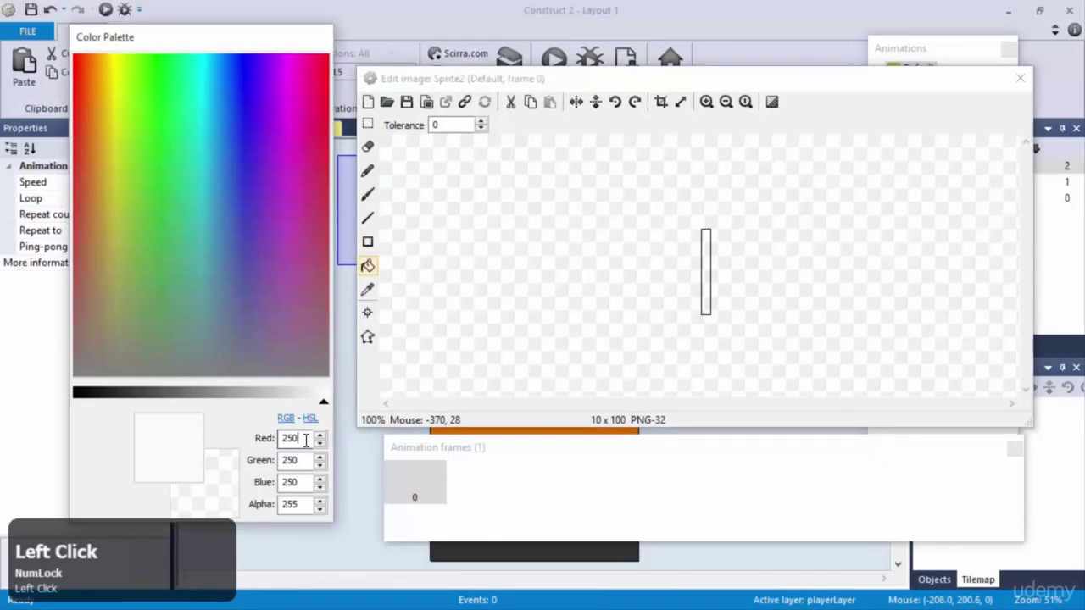
type("50")
key("Tab")
type("50")
key("Tab")
type("50")
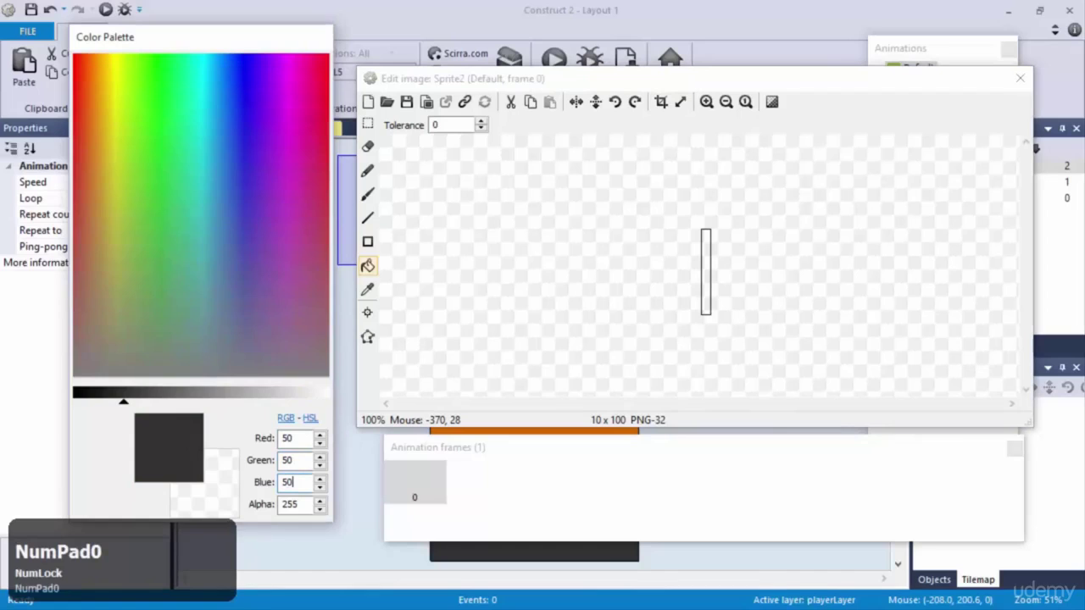
left_click(706, 257)
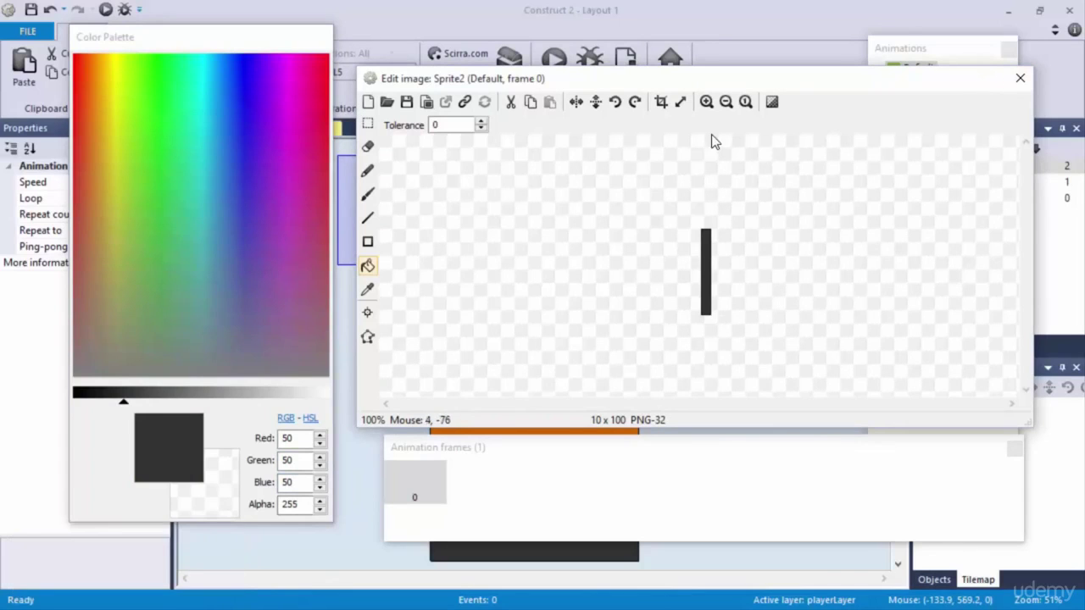
left_click(1020, 79)
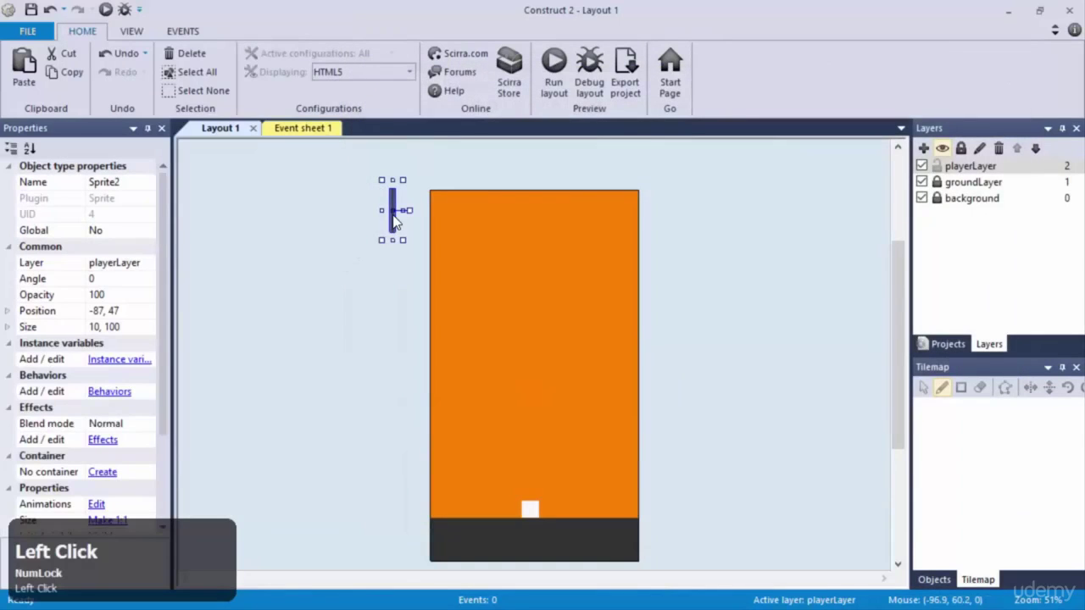
Step: Move the narrow dark sprite to about -75, 43 outside the layout and rename it as spike
mouse_move(397, 225)
left_mouse_down()
mouse_move(459, 226)
mouse_move(400, 226)
left_mouse_up()
left_click(133, 184)
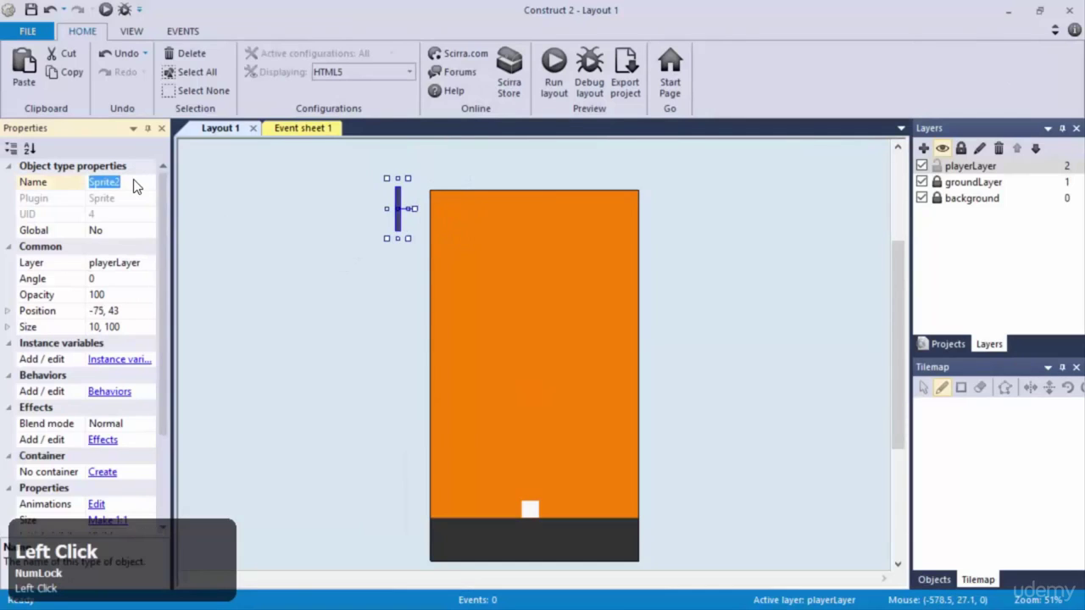
type("spike")
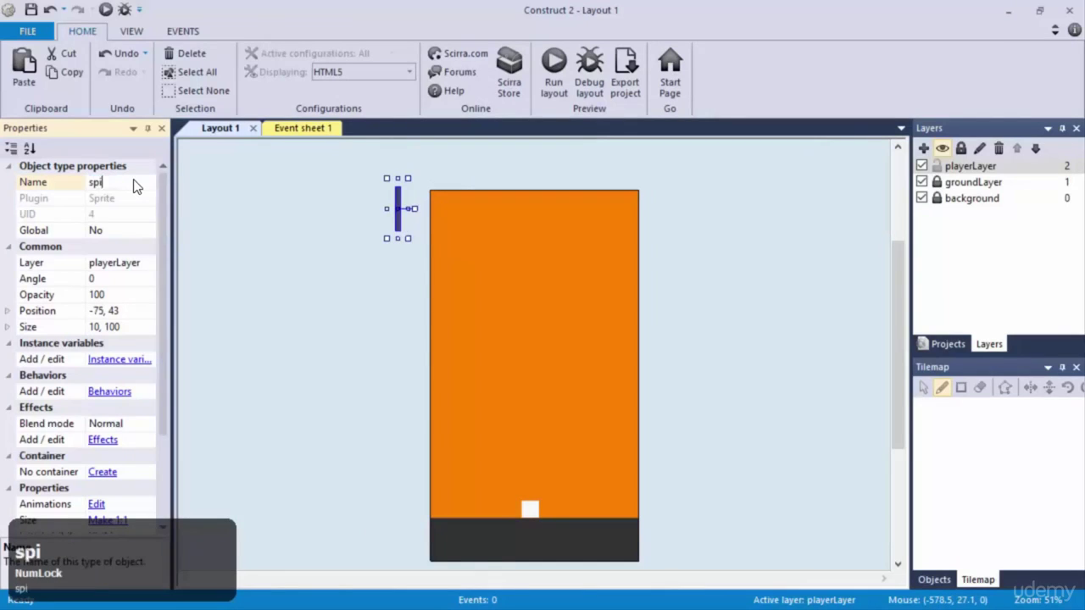
key("Return")
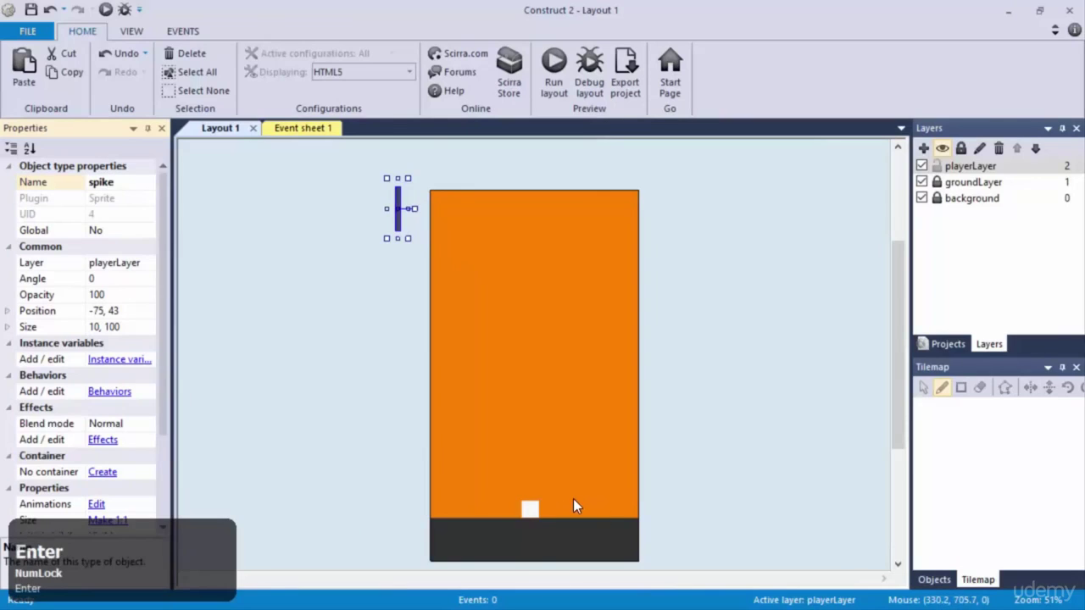
Step: Rename the white square sprite above the ground as player
left_click(531, 510)
left_click(133, 184)
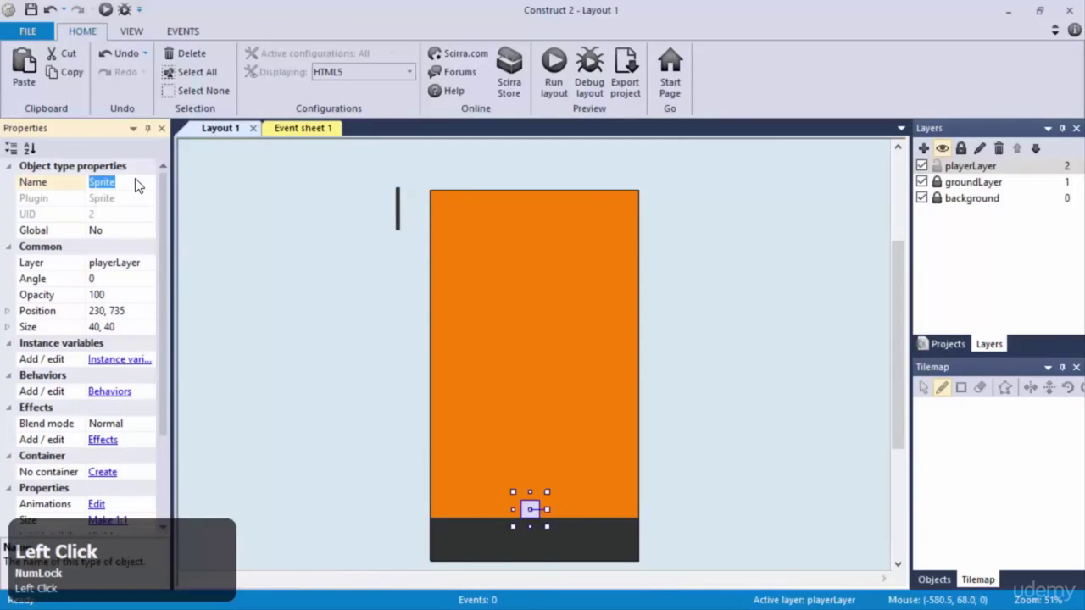
type("player")
key("Return")
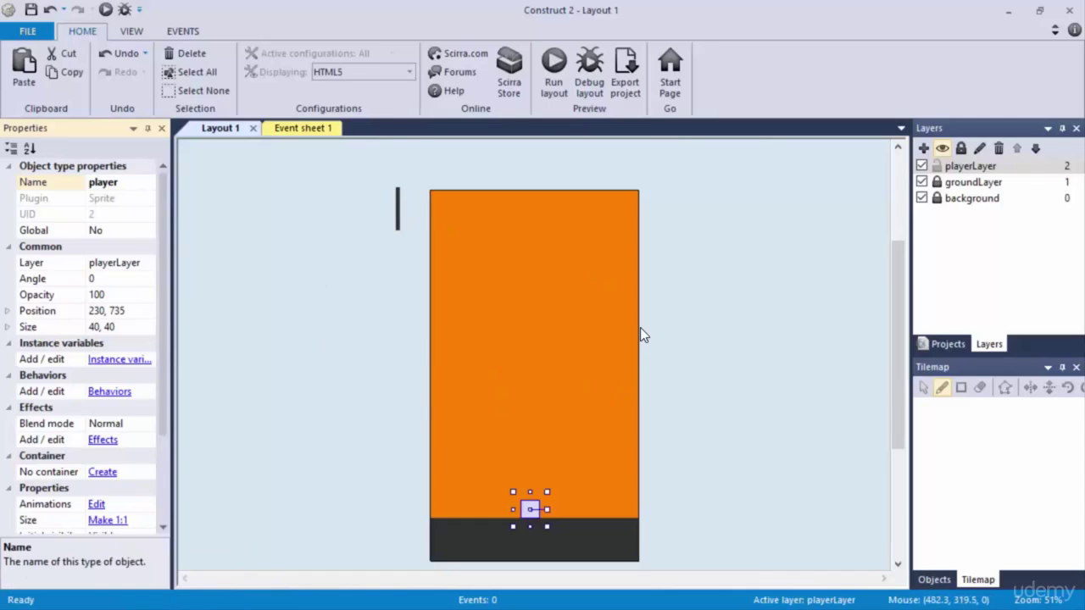
Step: Move the spike sprite to about -52, 47, just outside the layout, and clear the selection
left_click(398, 213)
left_click_drag(398, 215, 396, 182)
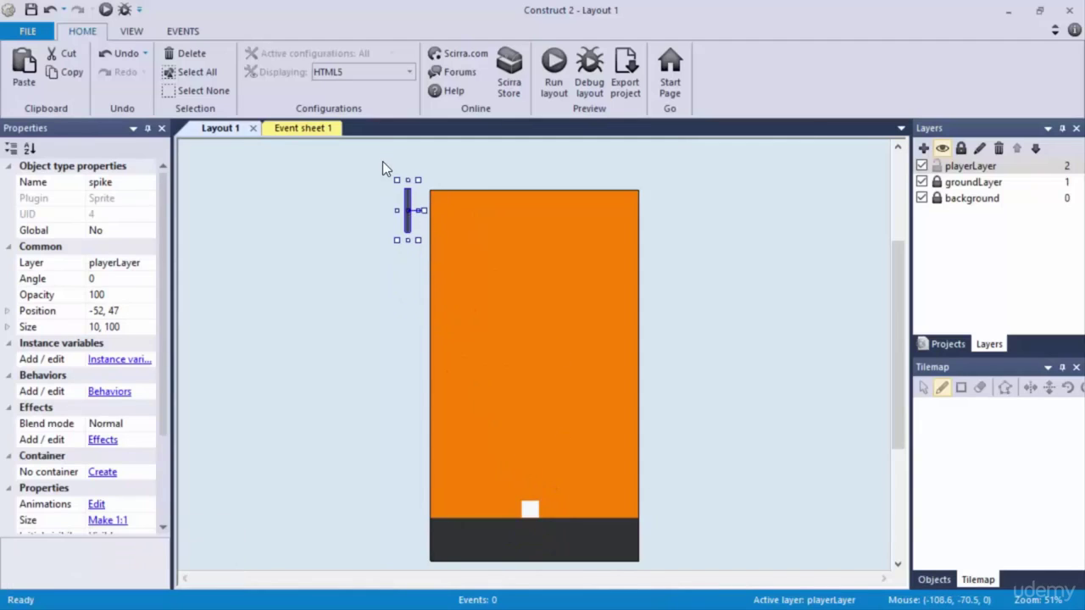
left_click_drag(382, 178, 728, 521)
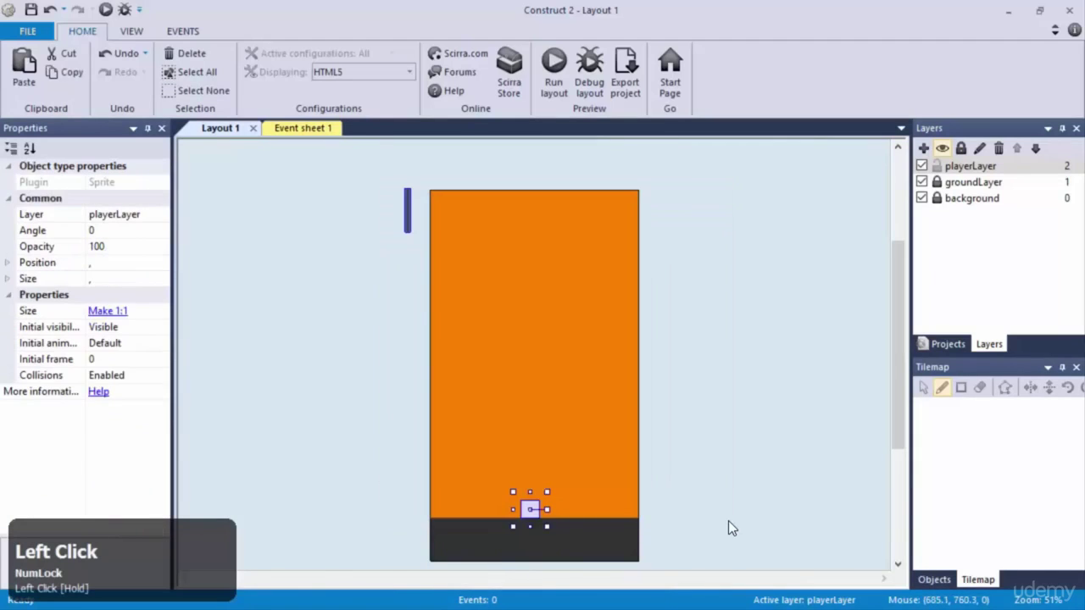
left_click(728, 522)
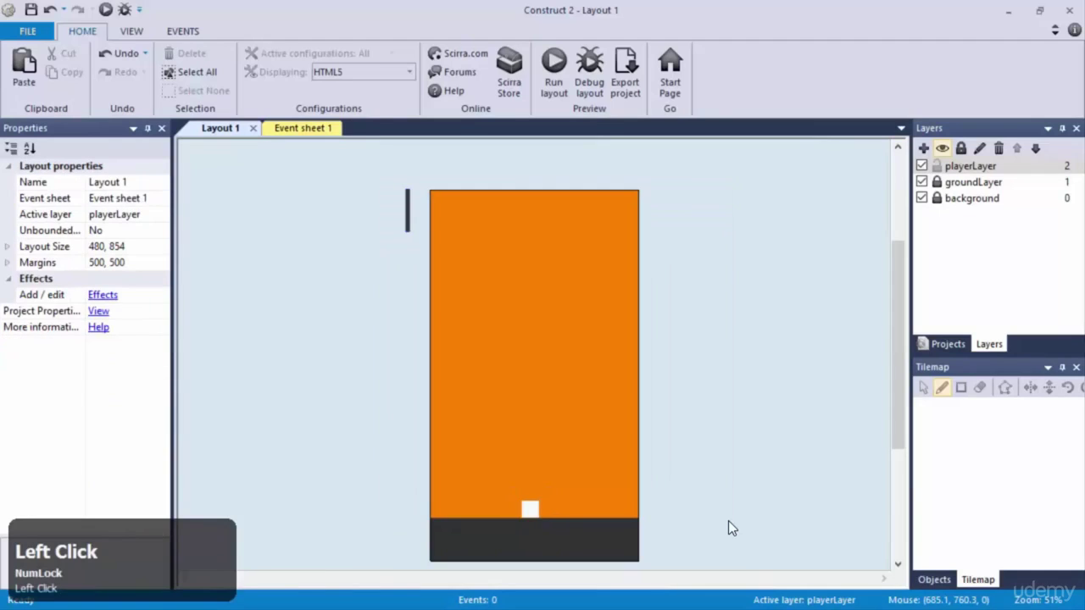
Step: Unlock the background layer and open the orange background sprite for image editing
scroll(618, 386, "down", 2)
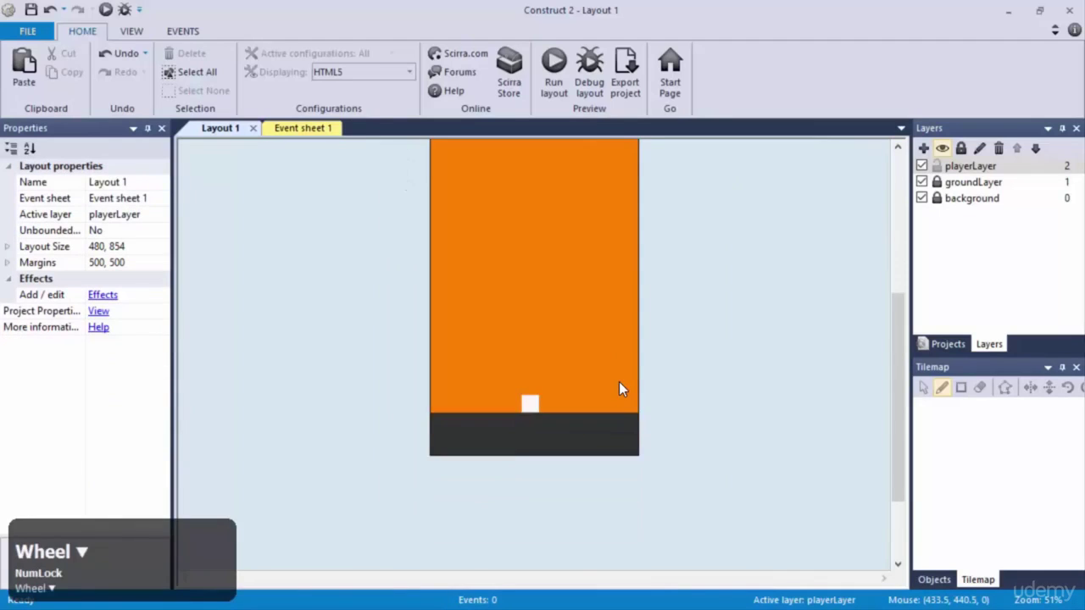
scroll(619, 388, "up", 2)
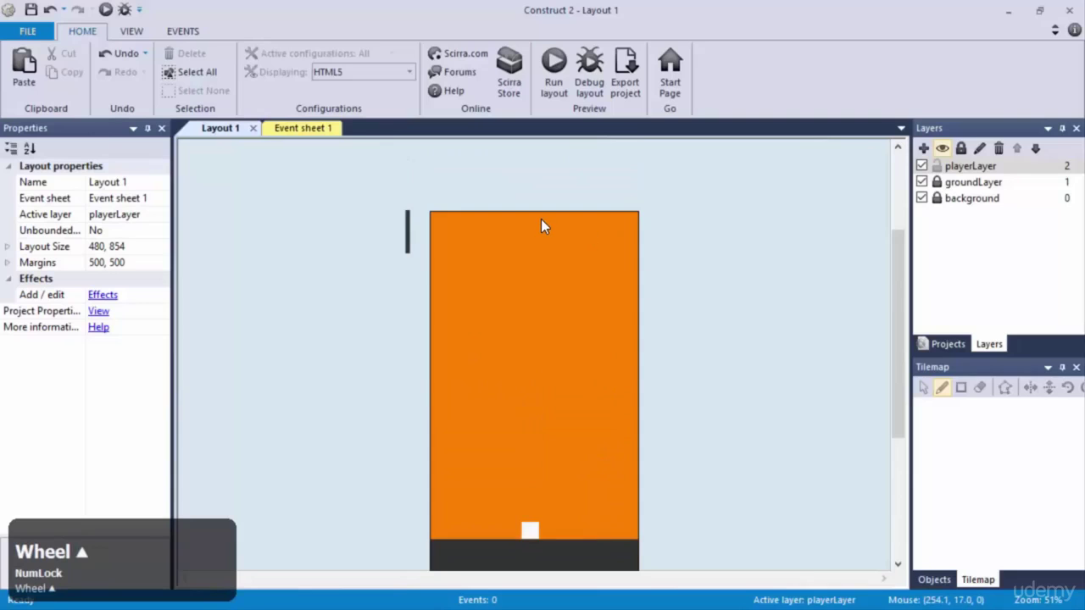
left_click(938, 199)
left_click(592, 315)
double_click(593, 315)
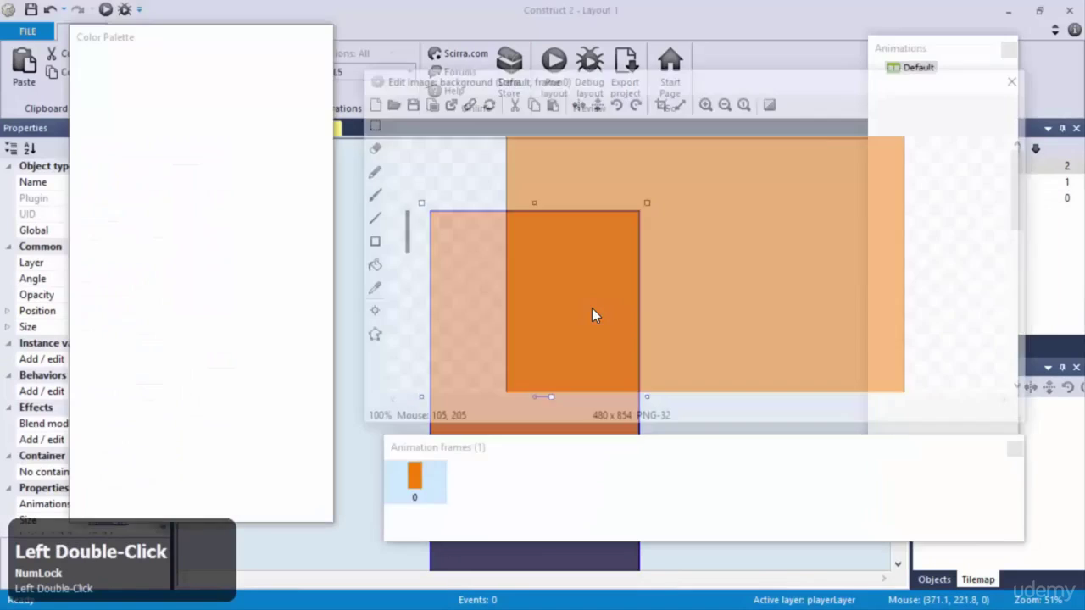
Step: Add four blank animation frames, 1 to 4, after the orange frame 0 of the background sprite
right_click(465, 496)
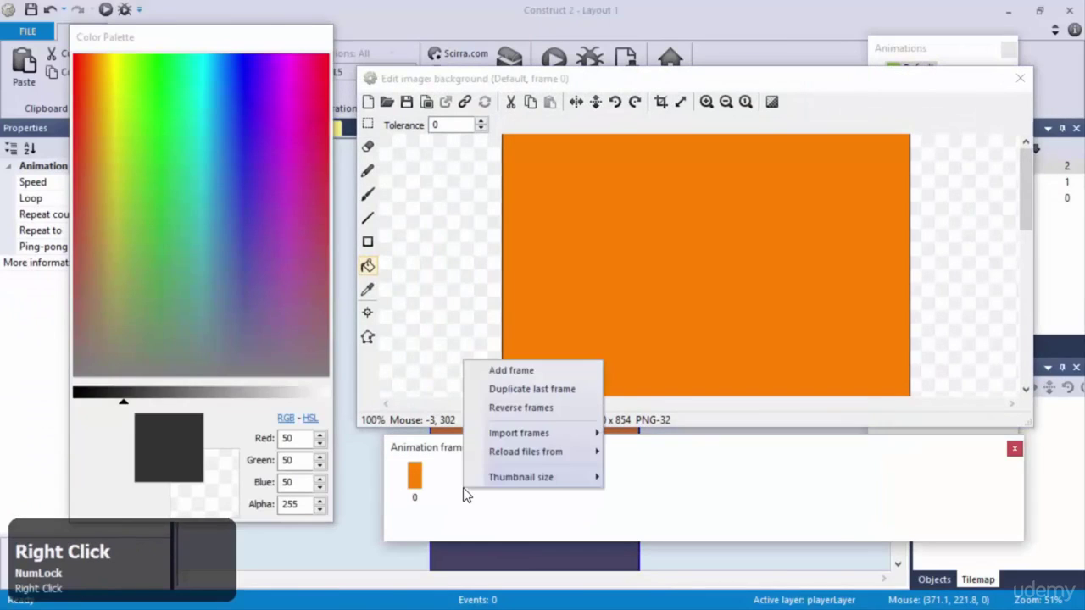
left_click(502, 367)
right_click(534, 479)
left_click(544, 497)
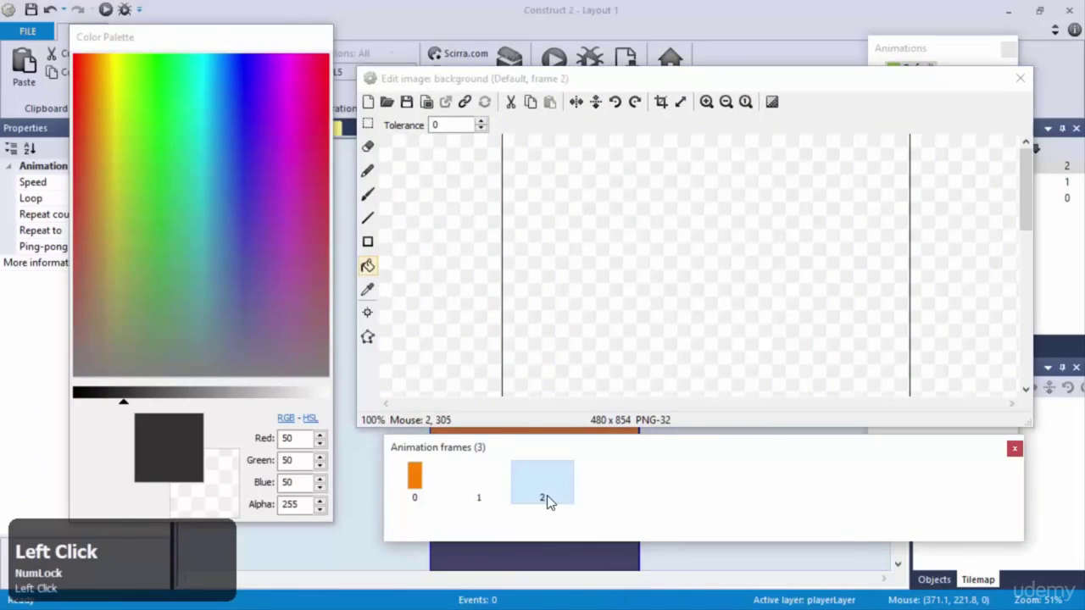
right_click(636, 490)
left_click(686, 388)
right_click(670, 506)
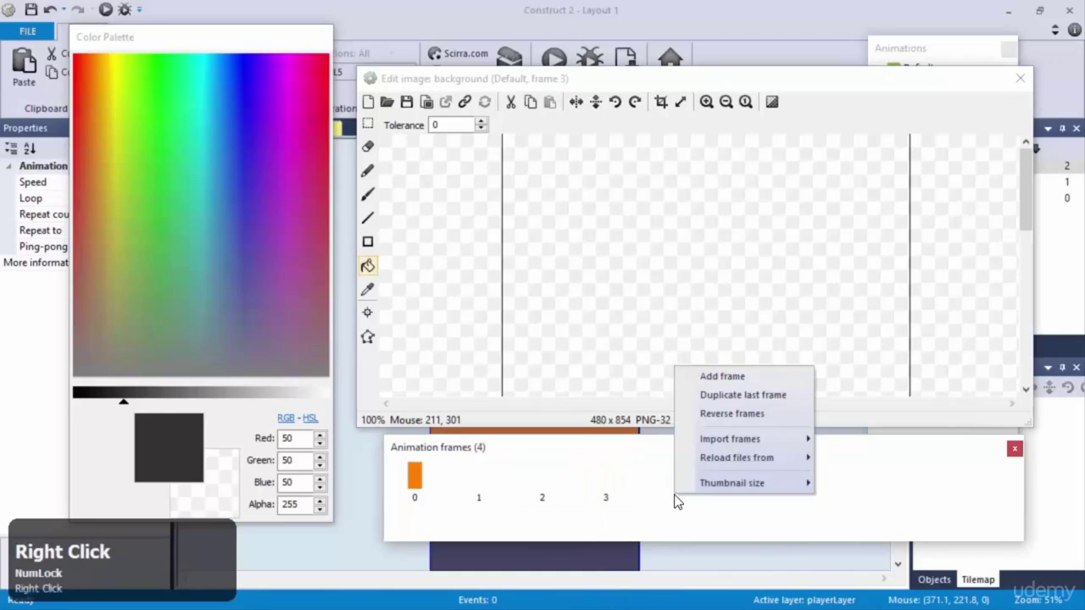
left_click(720, 380)
Step: Try filling background frame 1 with bright green RGB 80, 218, 36, and undo the fill
left_click(438, 491)
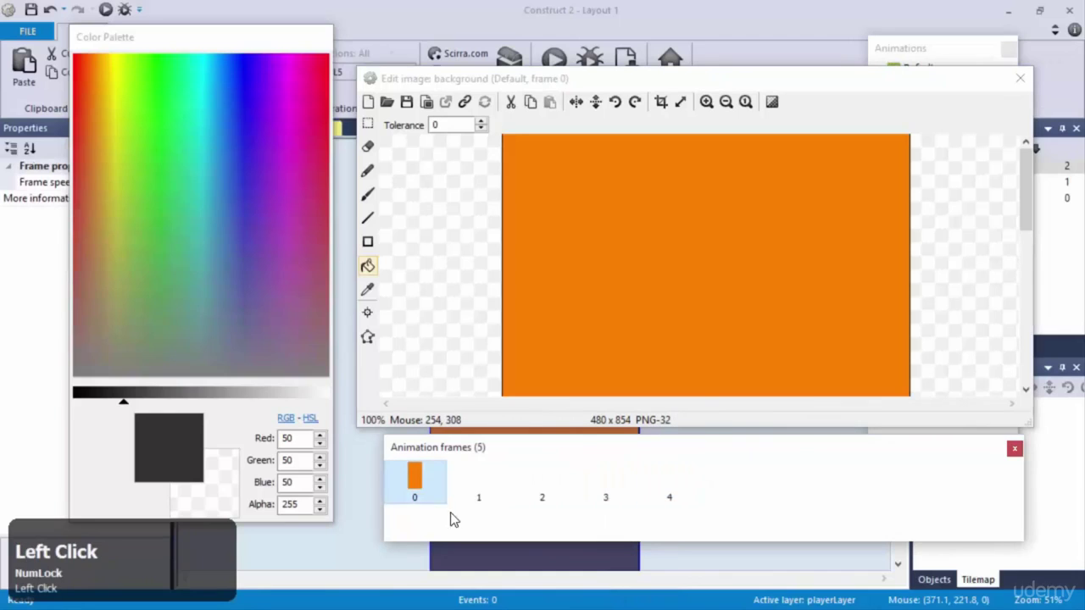
left_click(468, 467)
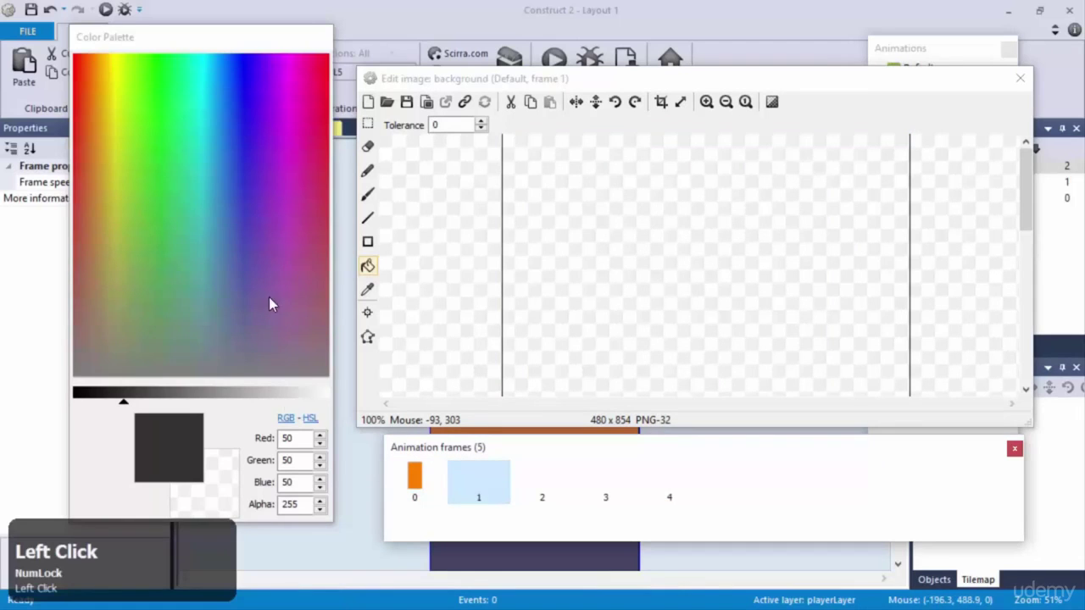
mouse_move(164, 83)
left_mouse_down()
mouse_move(153, 82)
mouse_move(262, 149)
mouse_move(170, 100)
mouse_move(149, 119)
mouse_move(174, 135)
mouse_move(167, 148)
mouse_move(191, 153)
left_mouse_up()
left_click(679, 248)
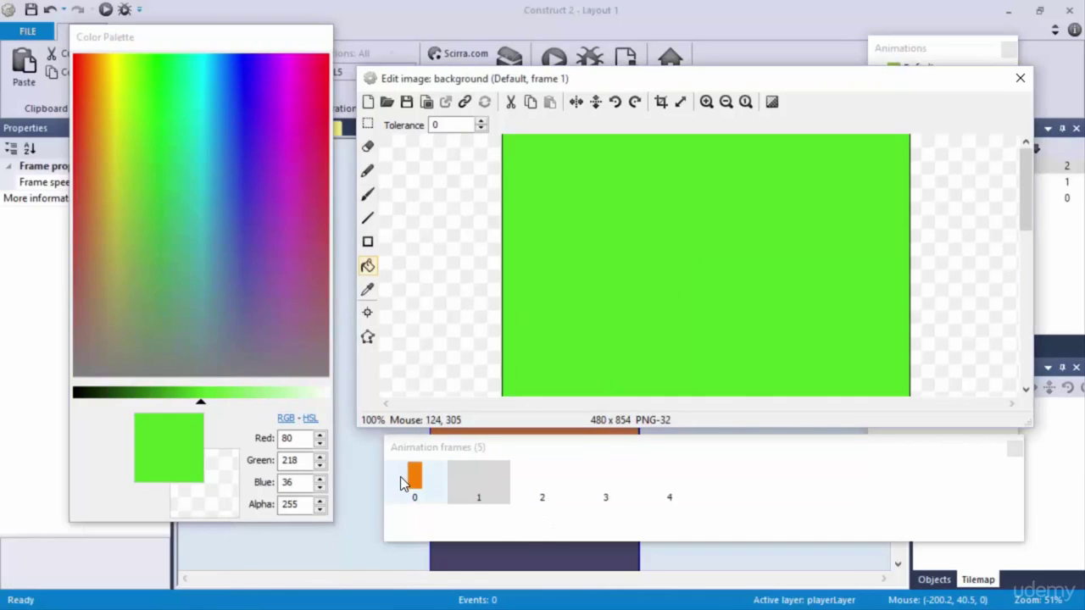
left_click(464, 475)
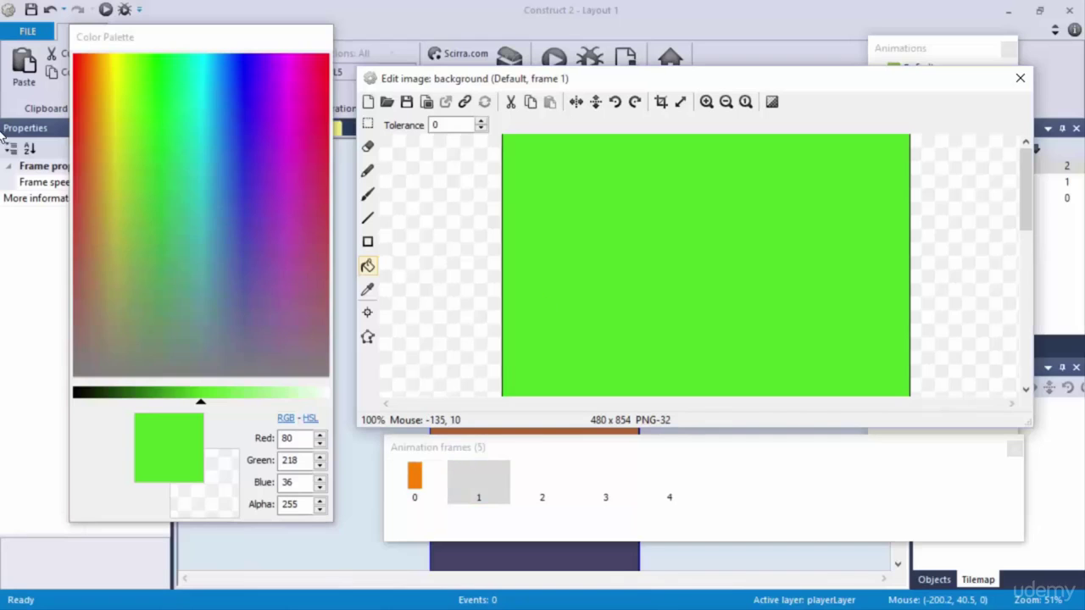
left_click(611, 247)
key("ctrl+z")
Step: Try filling background frame 1 with green RGB 66, 217, 37, and undo that fill
left_click_drag(141, 125, 152, 146)
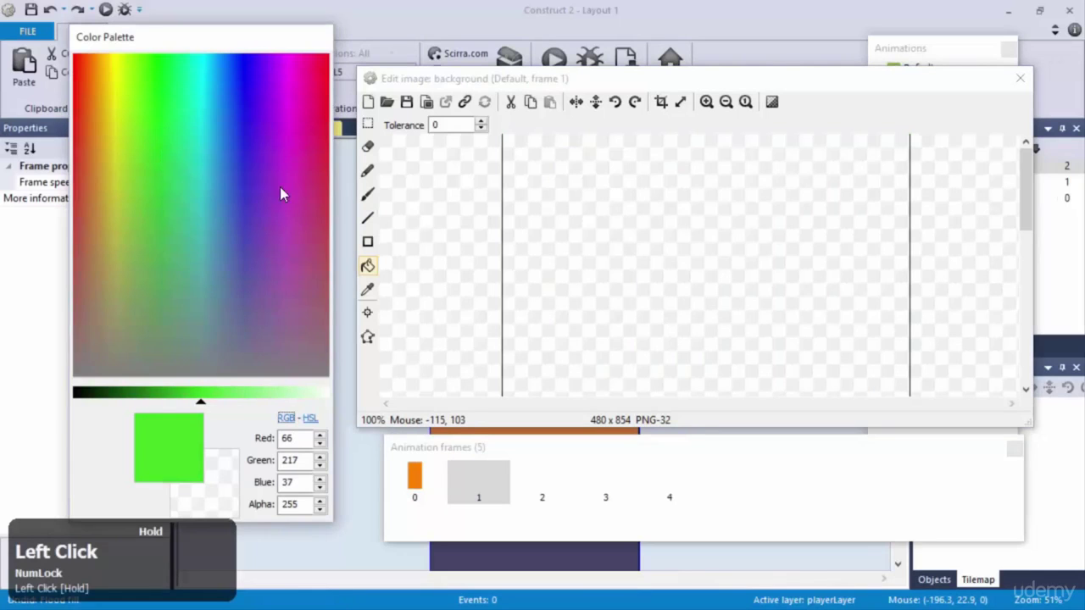
left_click(758, 281)
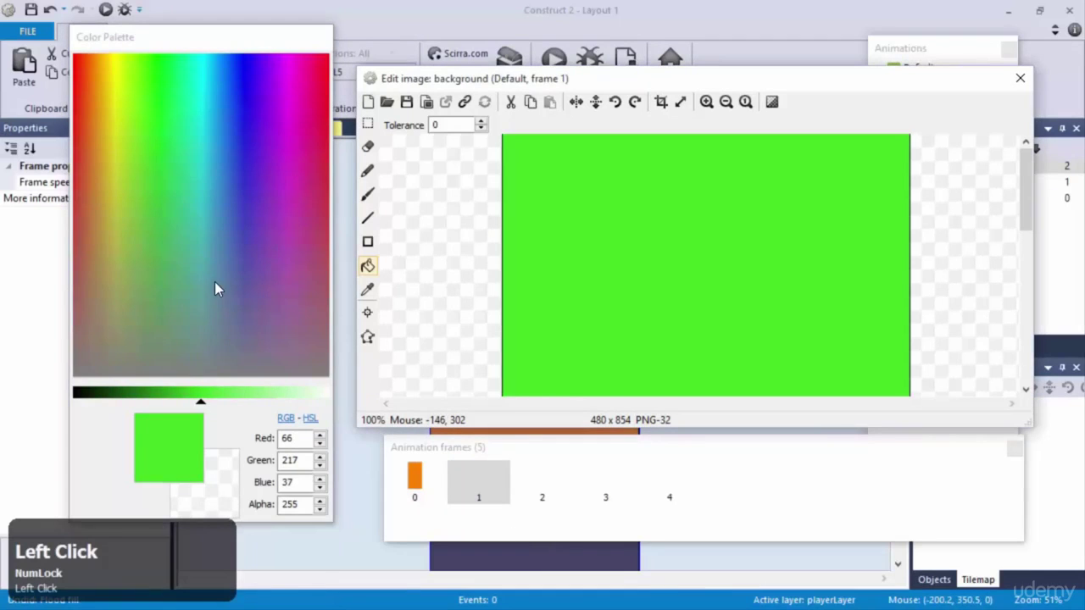
key("ctrl+z")
Step: Fill background frame 1 with a darker green, RGB 90, 183, 36
left_click_drag(138, 145, 140, 186)
left_click_drag(186, 388, 182, 392)
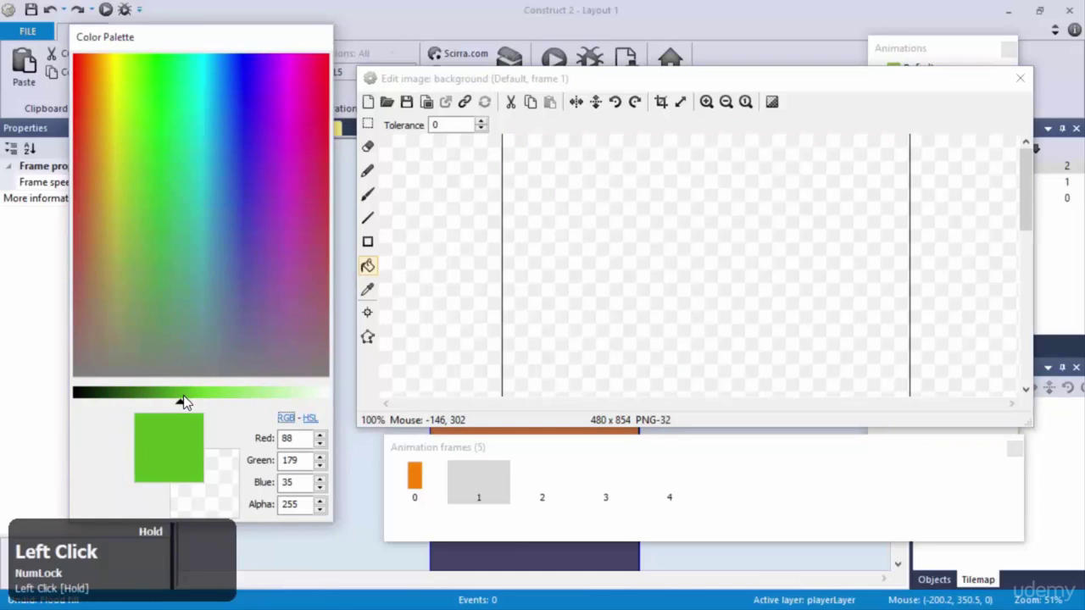
left_click(665, 271)
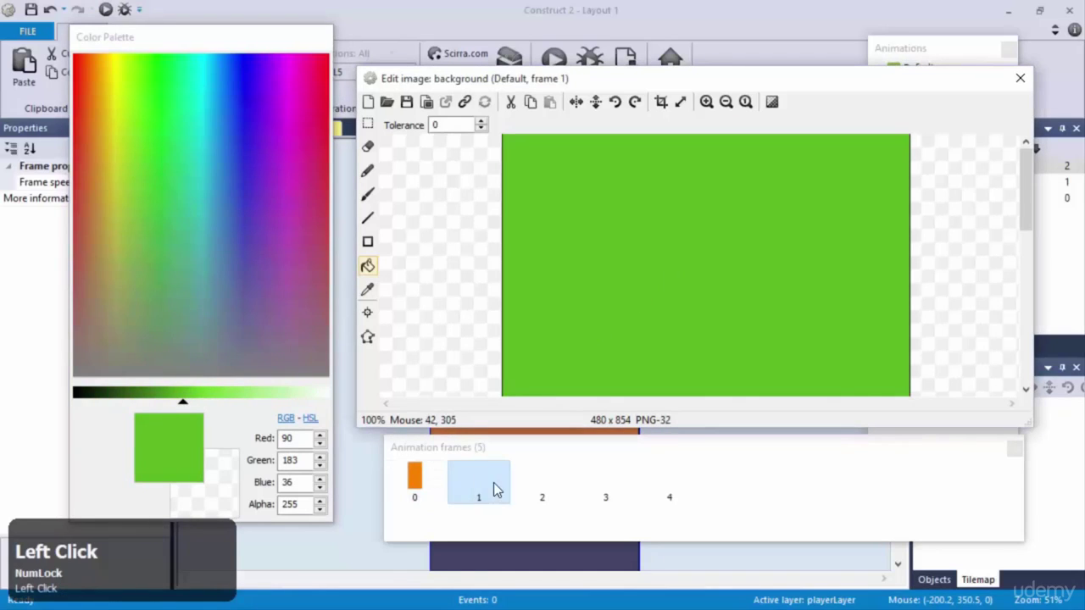
Step: Fill background frame 2 with blue RGB 15, 123, 239
left_click(527, 489)
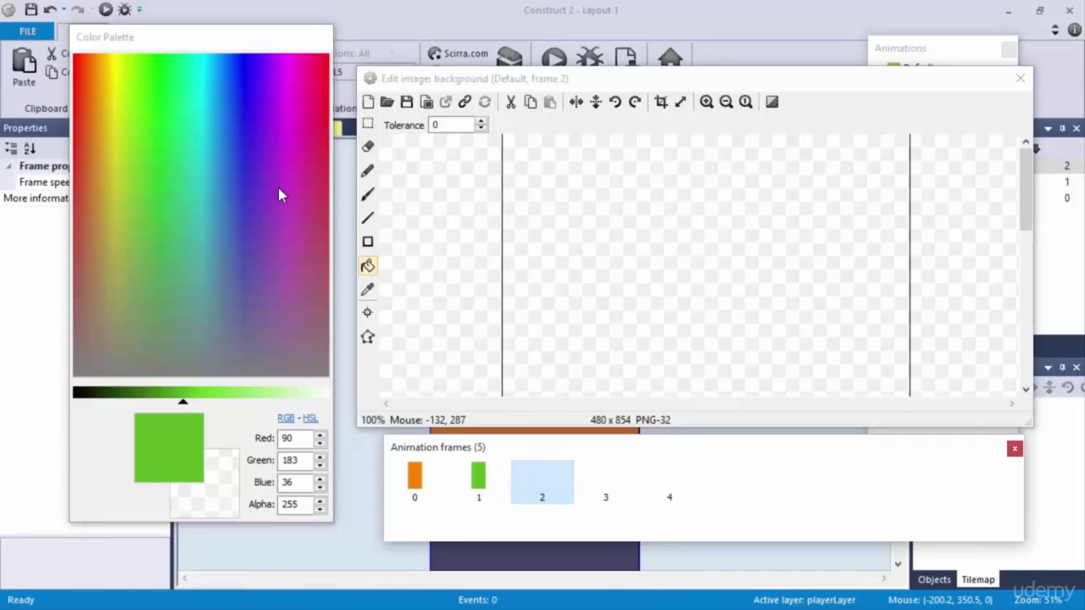
left_click_drag(259, 100, 224, 89)
left_click(679, 236)
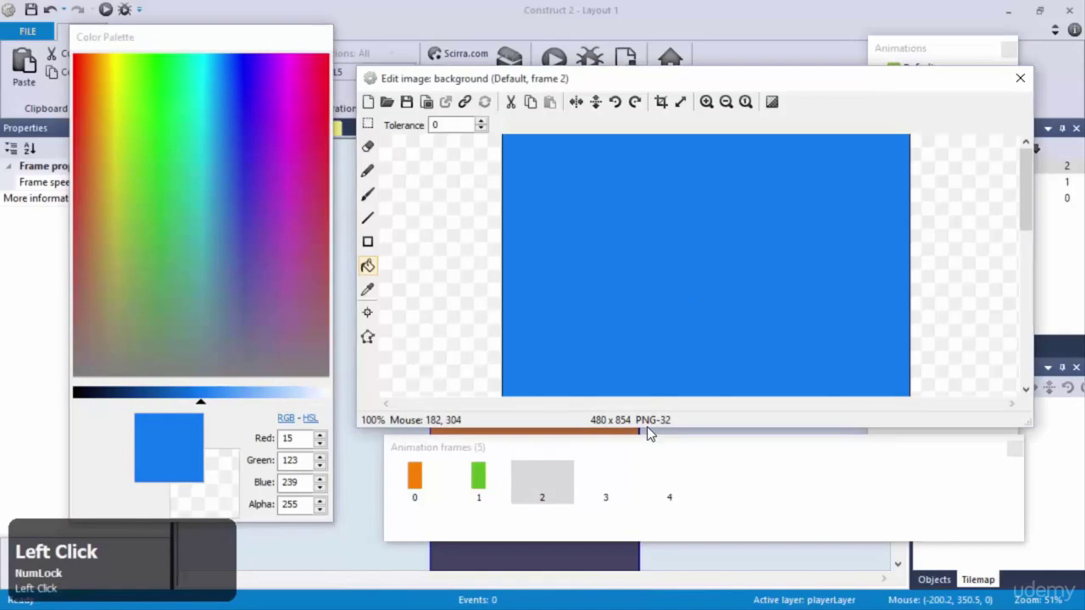
Step: Fill background frame 3 with yellow RGB 250, 205, 4
left_click(616, 478)
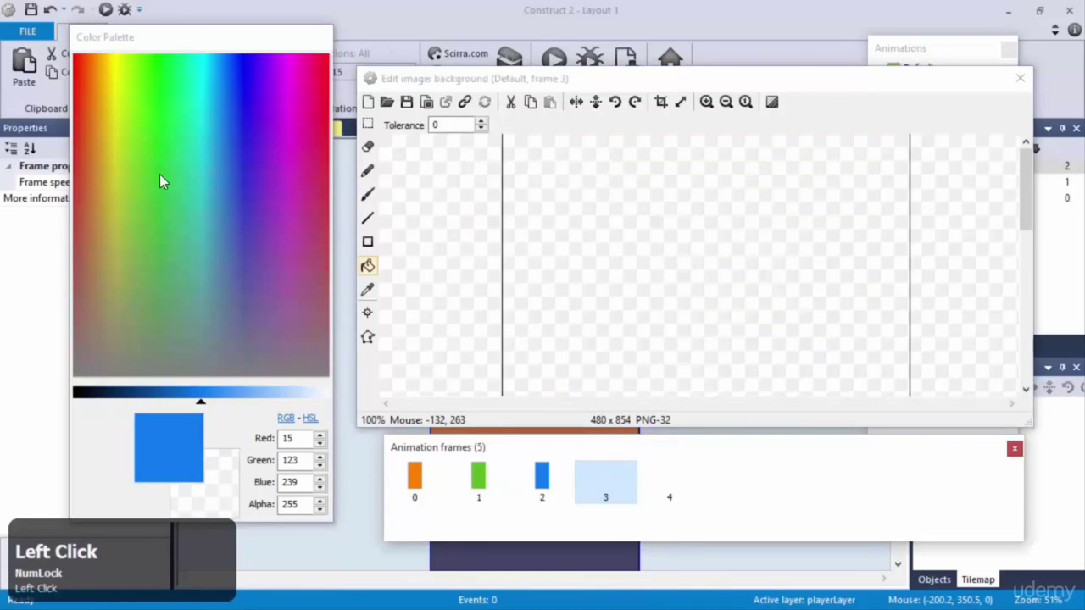
left_click(128, 64)
left_click_drag(128, 64, 110, 69)
left_click(693, 255)
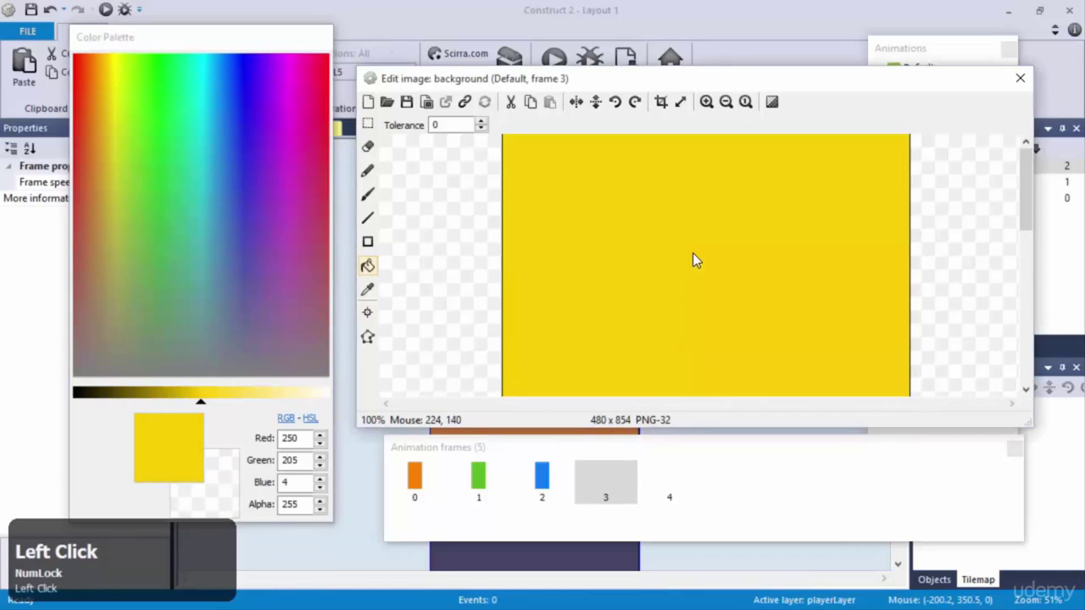
Step: Fill background frame 4 with purple RGB 170, 4, 250
left_click(670, 483)
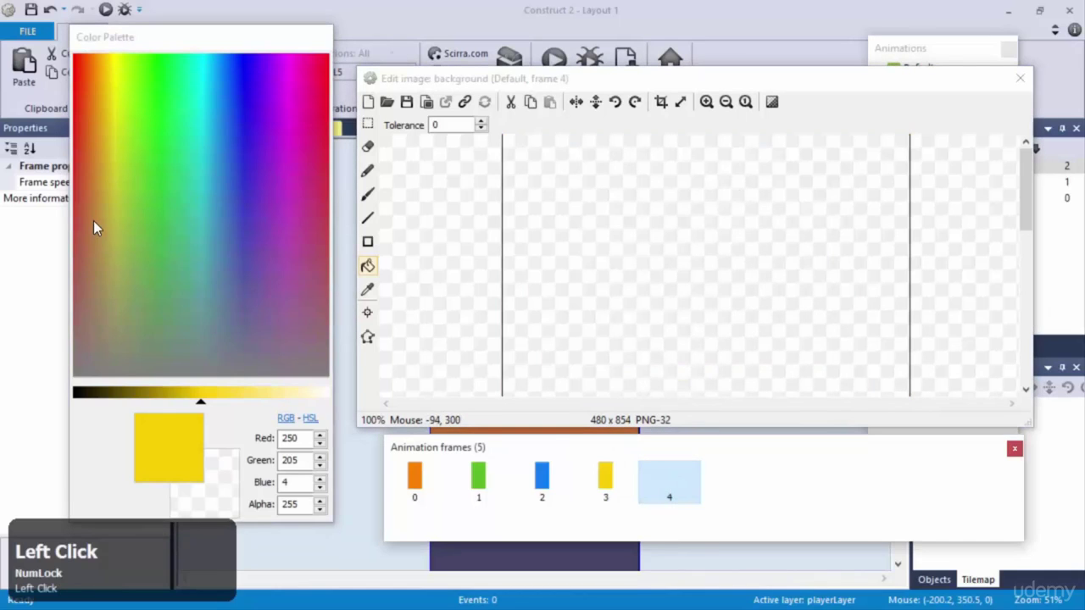
left_click_drag(272, 71, 274, 60)
left_click(665, 256)
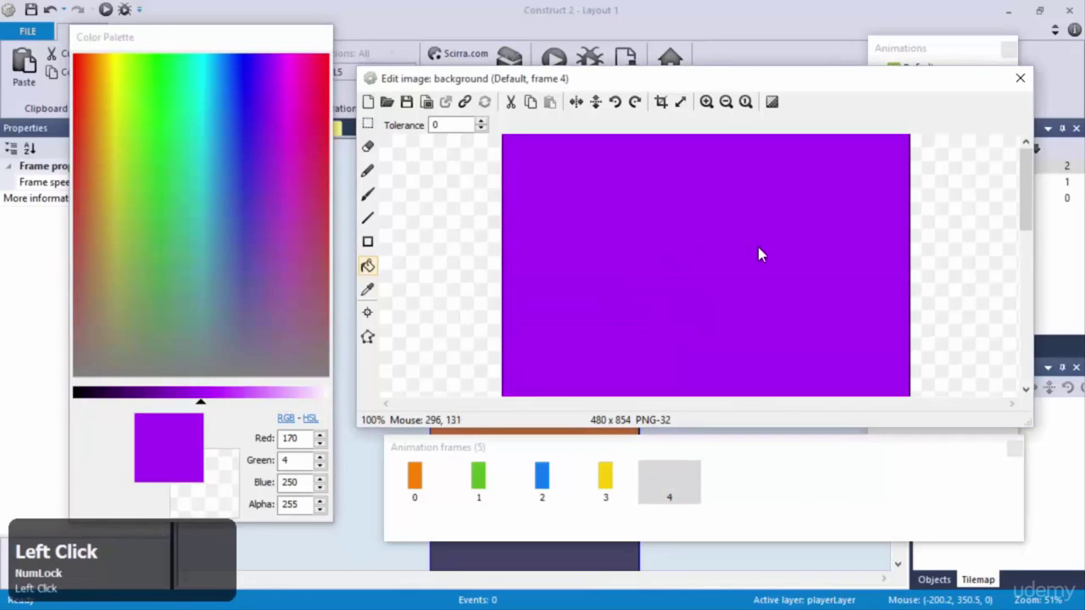
Step: Close the background's image editor, deselect the sprite and lock the background layer again
left_click(1019, 79)
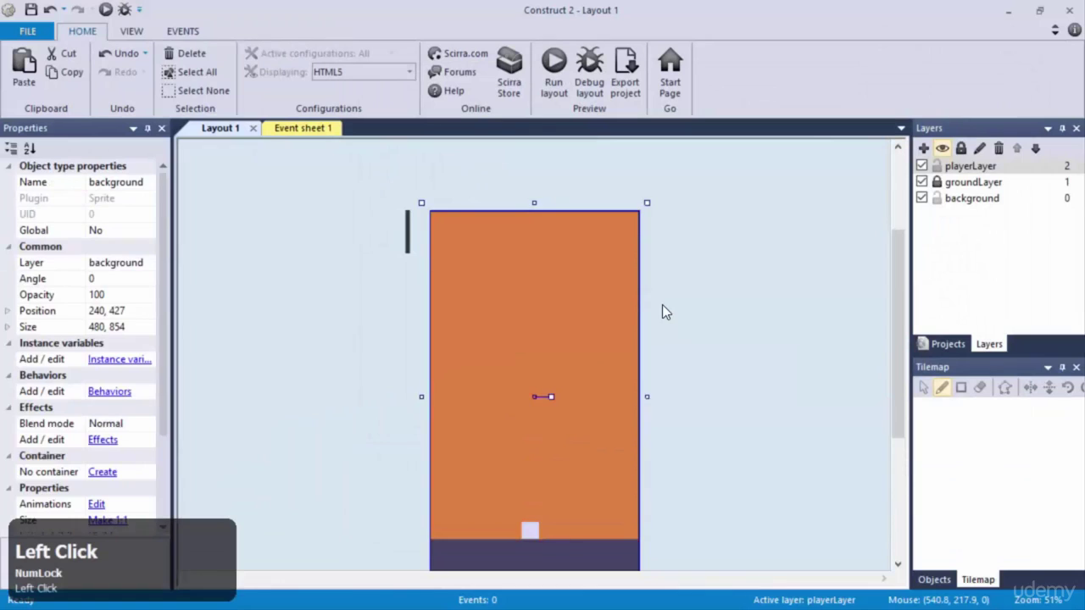
left_click(663, 311)
left_click(937, 201)
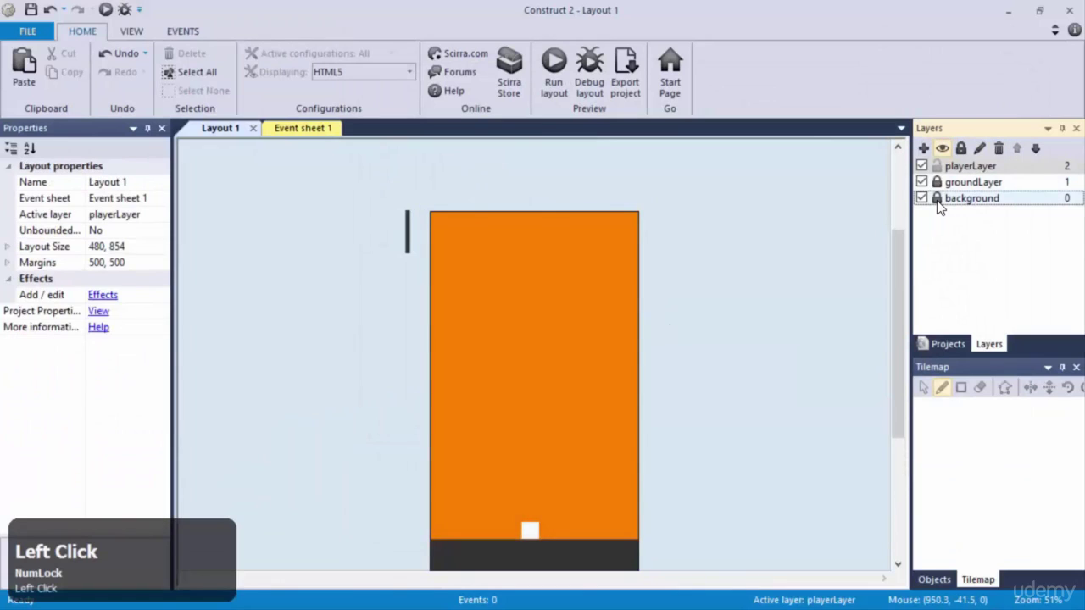